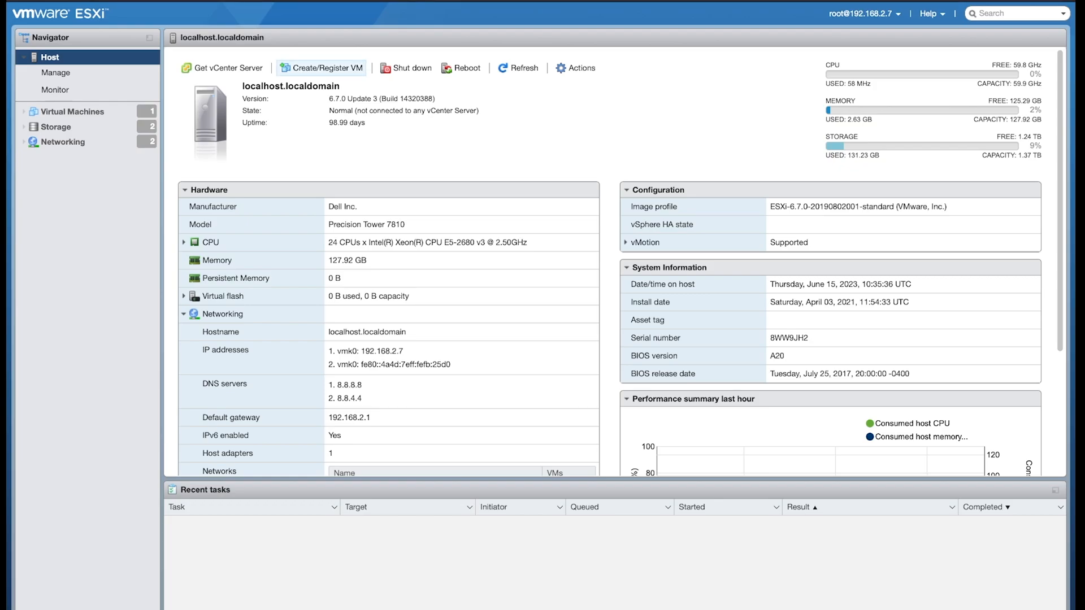
- Start creating a new virtual machine and name it with its owner's first name followed by VM
{"action": "left_click", "coordinate": [322, 68]}
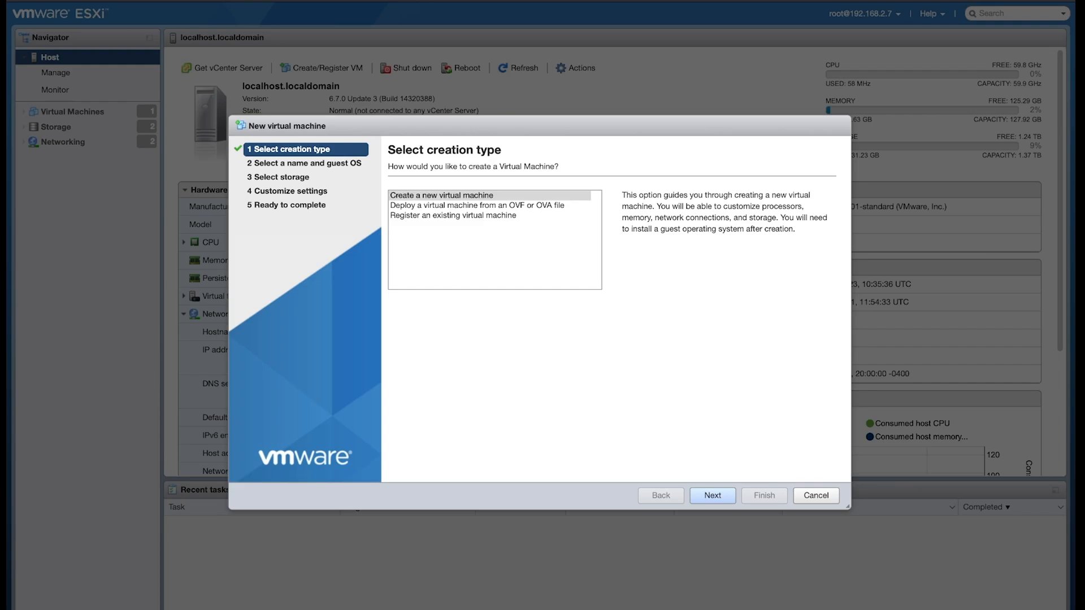
{"action": "left_click", "coordinate": [712, 496]}
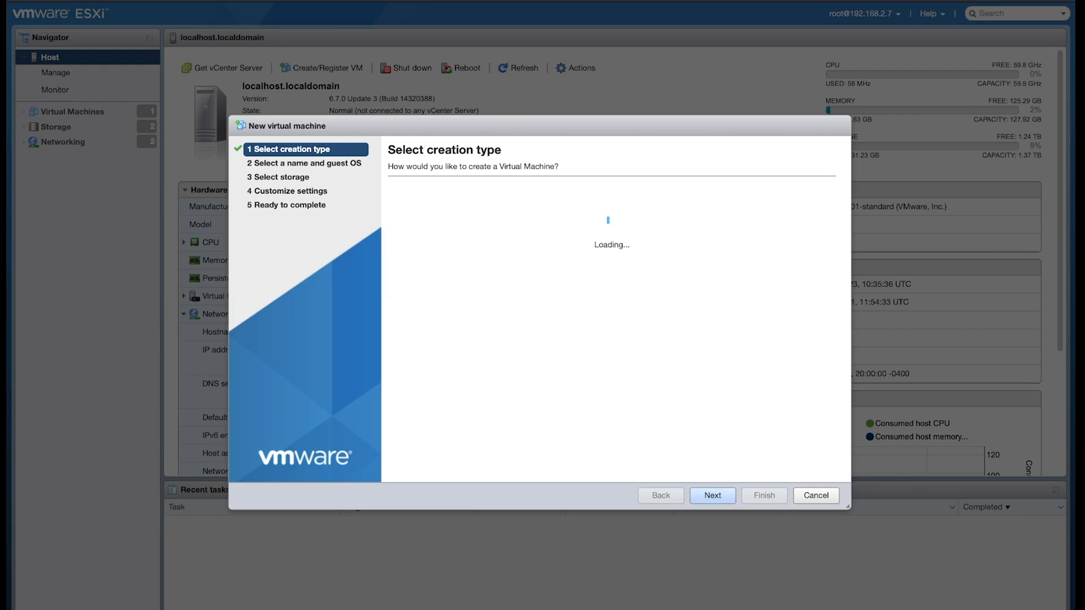
{"action": "left_click", "coordinate": [487, 212]}
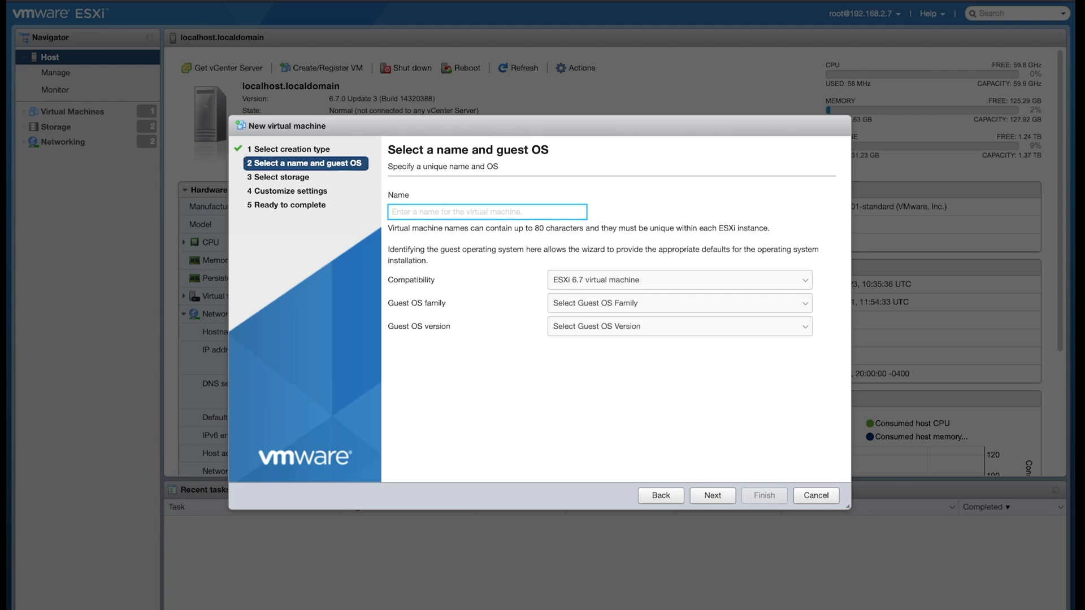
{"action": "type", "text": "Mike "}
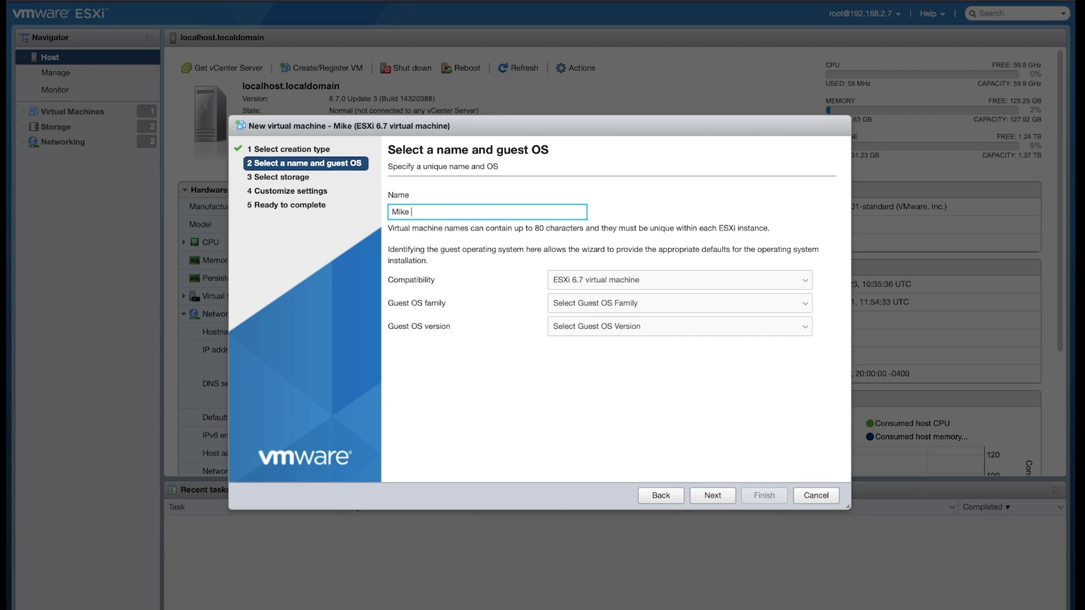
{"action": "type", "text": "s VM"}
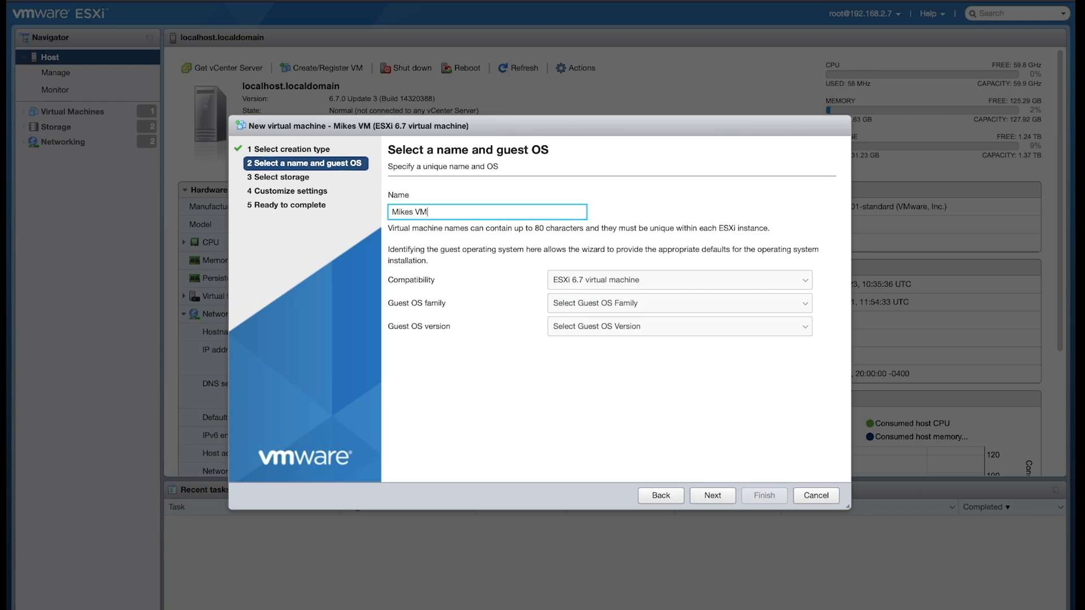
- Set the guest OS to Linux, version Ubuntu Linux (64-bit), and store the virtual machine on datastore1
{"action": "left_click", "coordinate": [680, 304]}
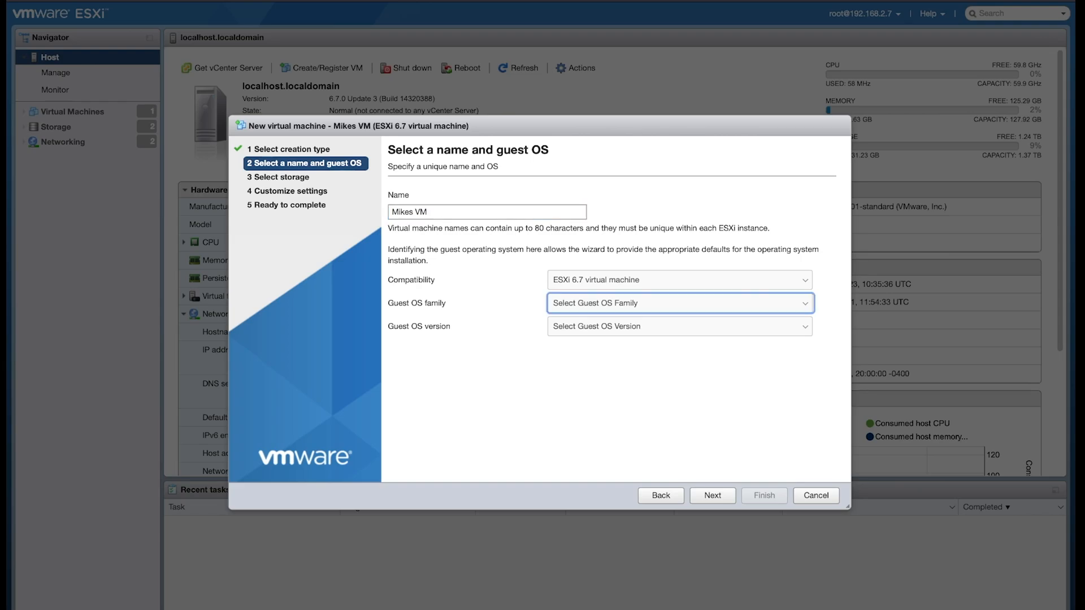
{"action": "left_click", "coordinate": [679, 303]}
{"action": "left_click", "coordinate": [679, 327]}
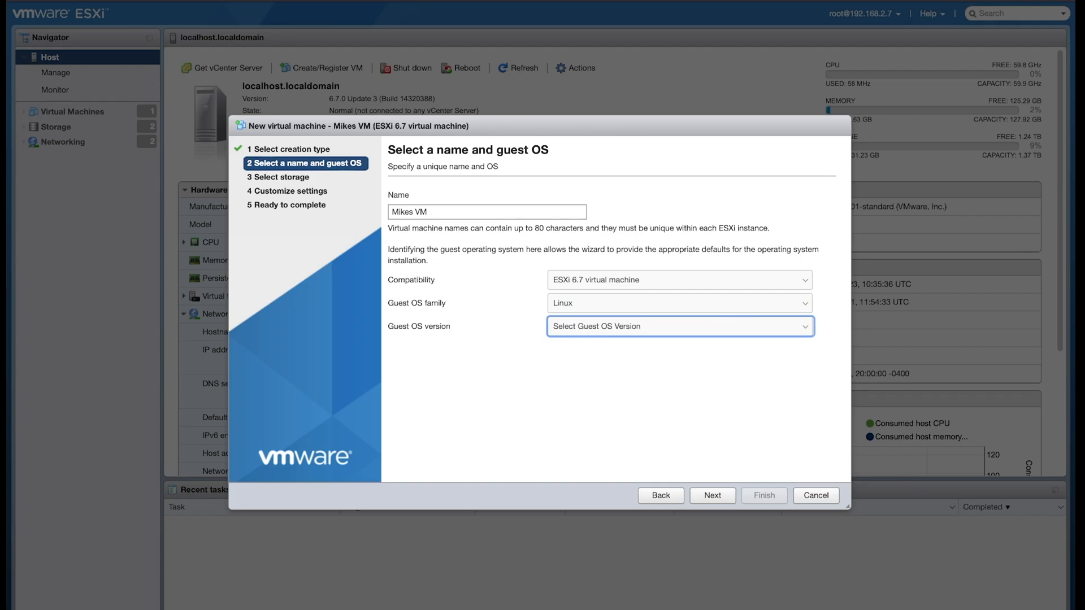
{"action": "left_click", "coordinate": [680, 326]}
{"action": "left_click", "coordinate": [713, 496]}
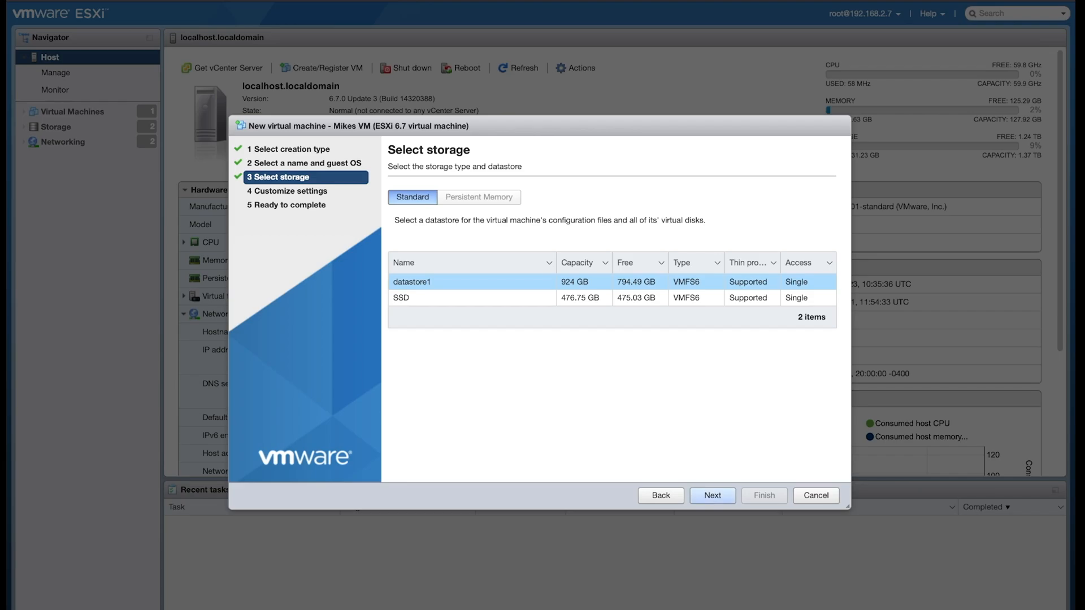
{"action": "left_click", "coordinate": [712, 495]}
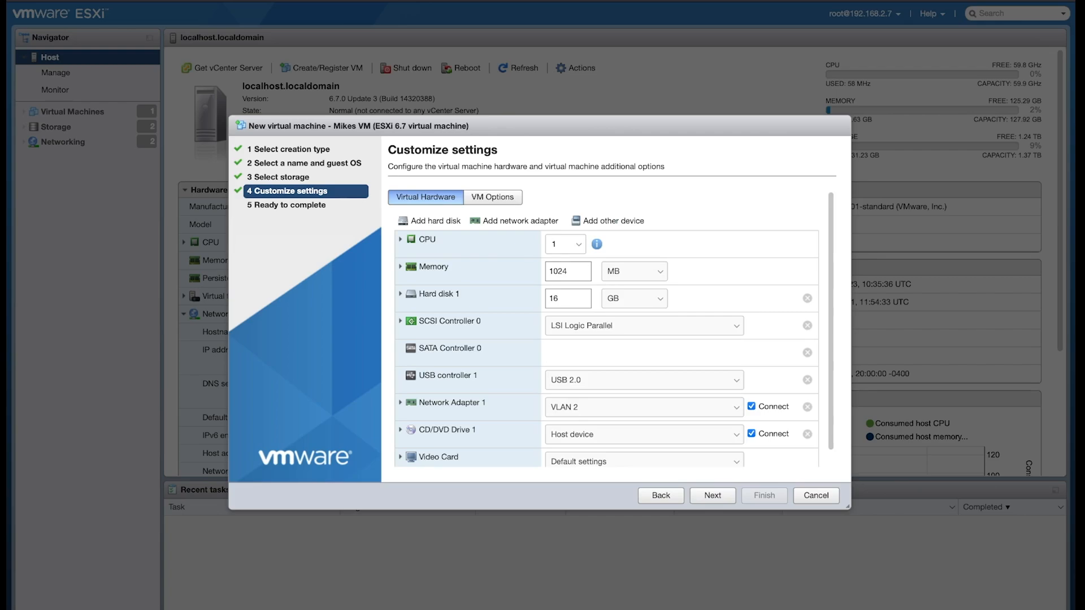
- Configure the virtual hardware with 4 CPUs, 16 GB of memory and a 40 GB hard disk
{"action": "left_click", "coordinate": [578, 244]}
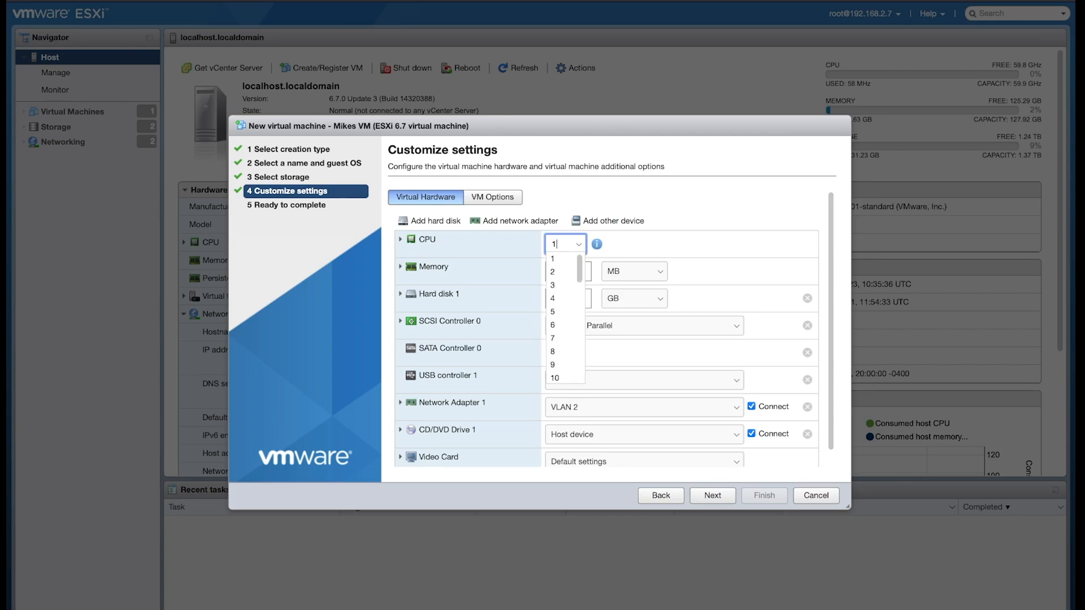
{"action": "left_click", "coordinate": [560, 298]}
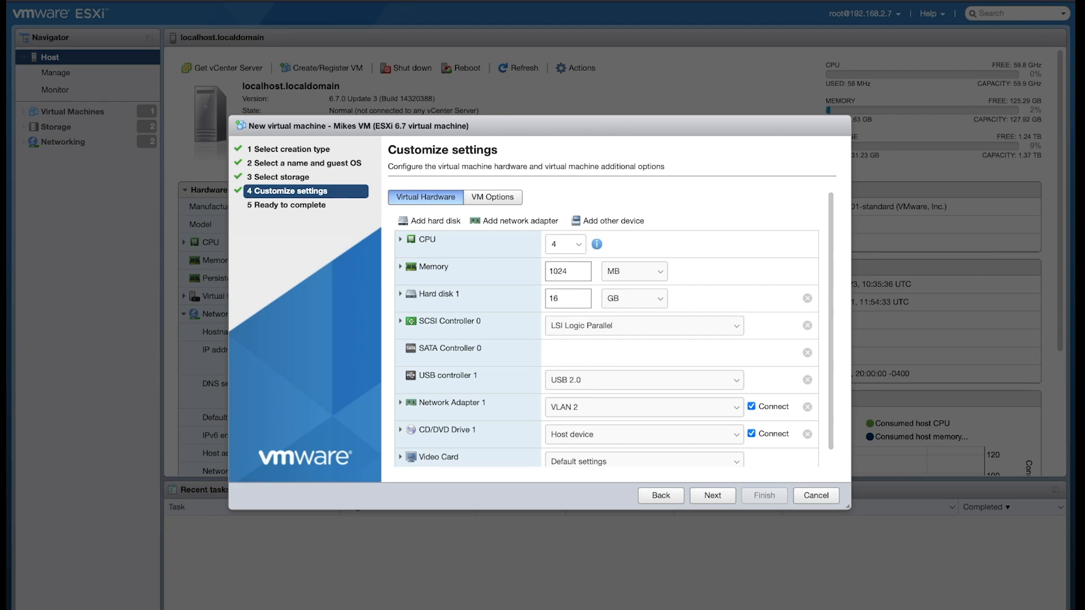
{"action": "left_click", "coordinate": [634, 271]}
{"action": "key", "text": "Down"}
{"action": "key", "text": "shift+Tab"}
{"action": "type", "text": "16"}
{"action": "key", "text": "Tab"}
{"action": "key", "text": "Tab"}
{"action": "type", "text": "40"}
- Attach the datastore1 image ubuntu-20.04.4-desktop-amd64.iso to the CD/DVD drive and finish creating the virtual machine
{"action": "scroll", "coordinate": [610, 329], "scroll_direction": "down", "scroll_amount": 1}
{"action": "left_click", "coordinate": [644, 419]}
{"action": "left_click", "coordinate": [587, 432]}
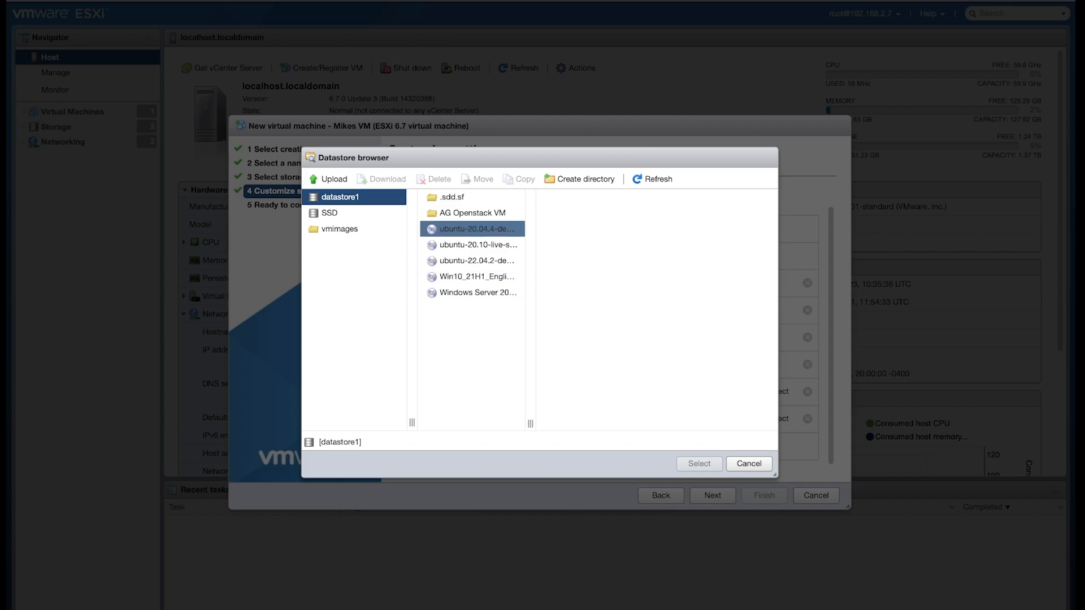
{"action": "left_click", "coordinate": [472, 228]}
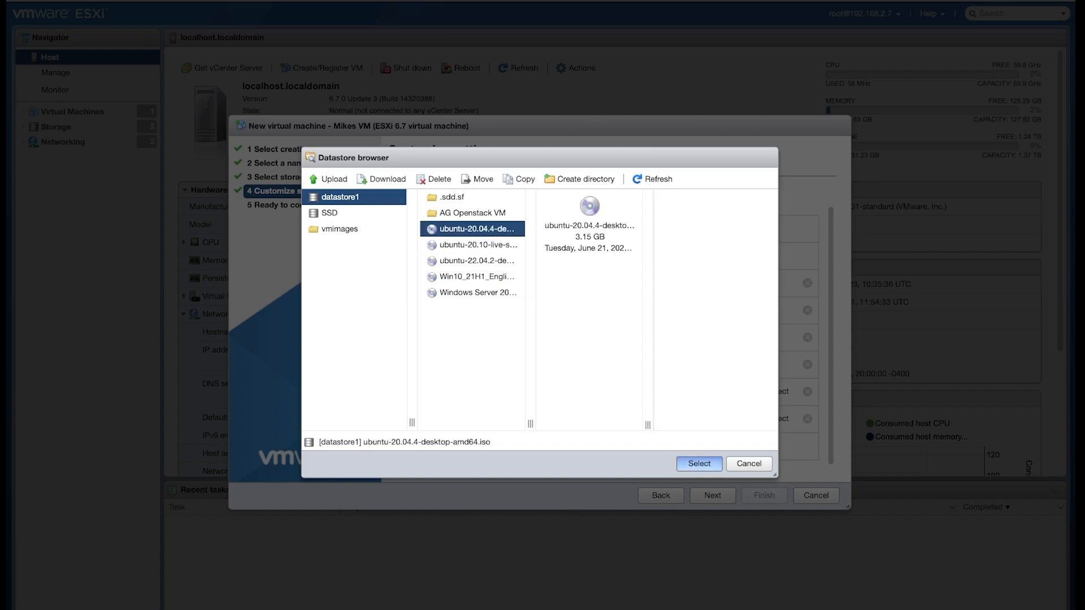
{"action": "left_click", "coordinate": [698, 464]}
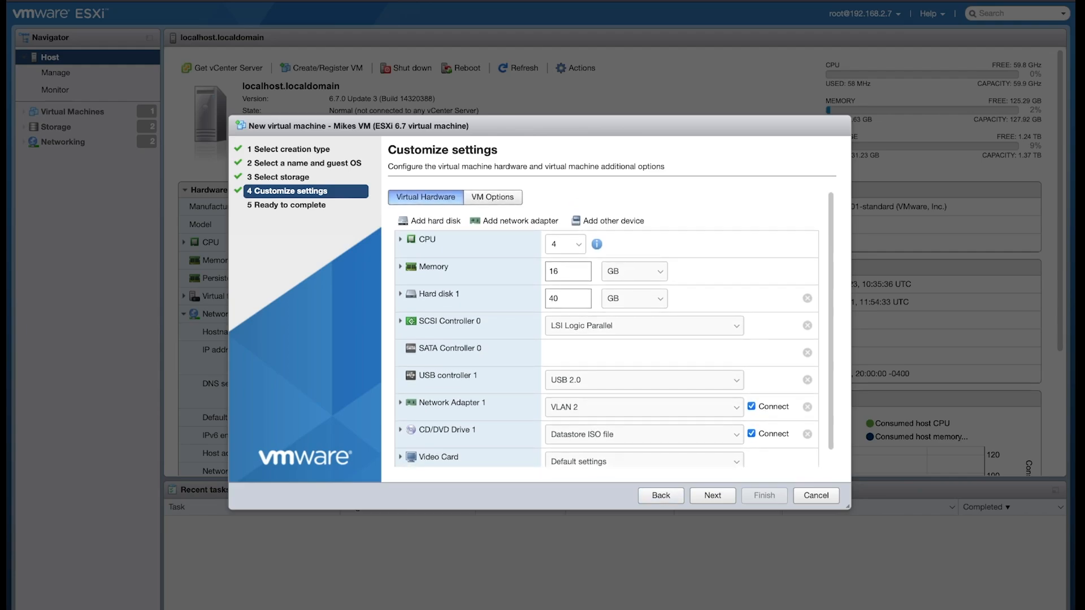
{"action": "left_click", "coordinate": [712, 495]}
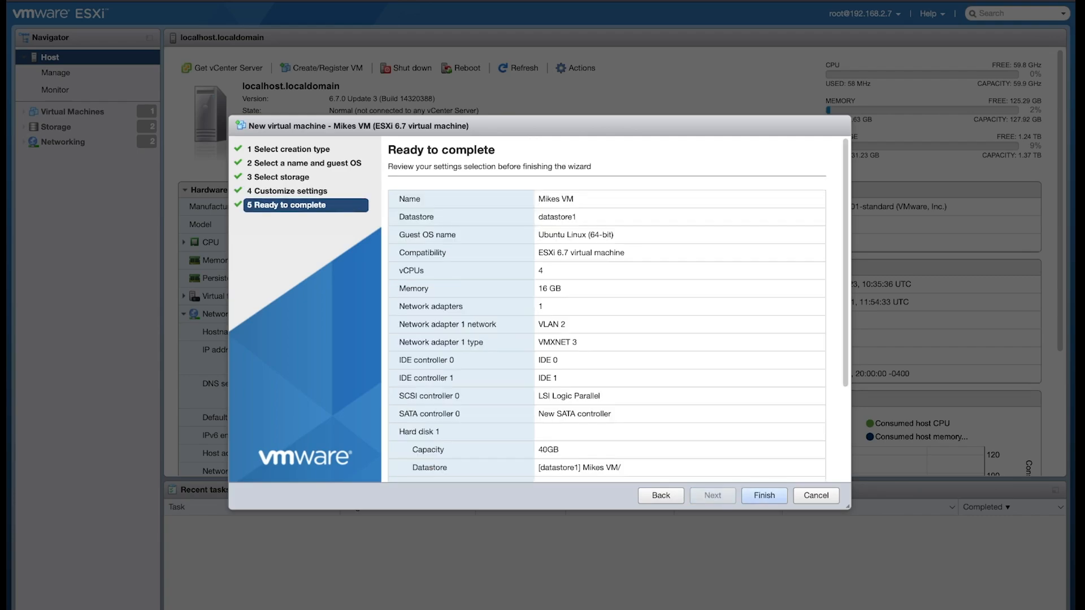
{"action": "left_click", "coordinate": [764, 495]}
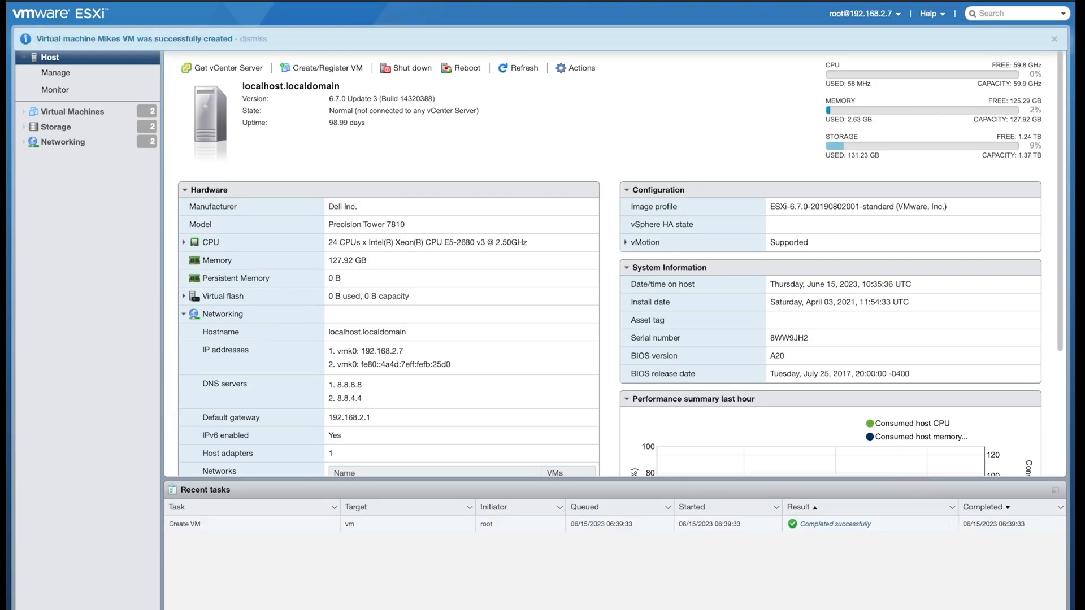
- Open the newly created virtual machine and power it on
{"action": "left_click", "coordinate": [72, 112]}
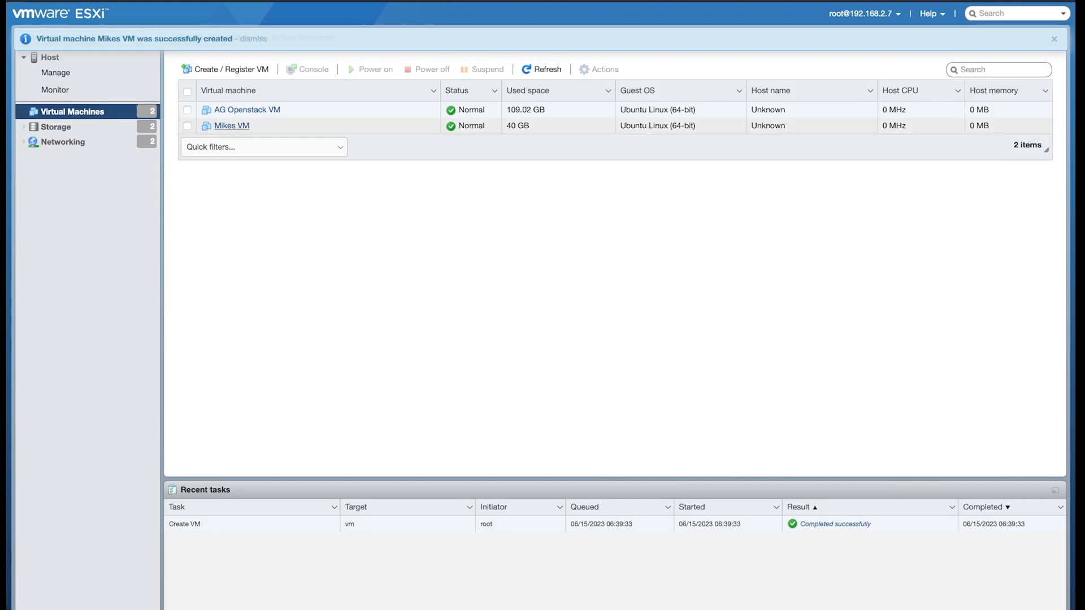
{"action": "left_click", "coordinate": [232, 125]}
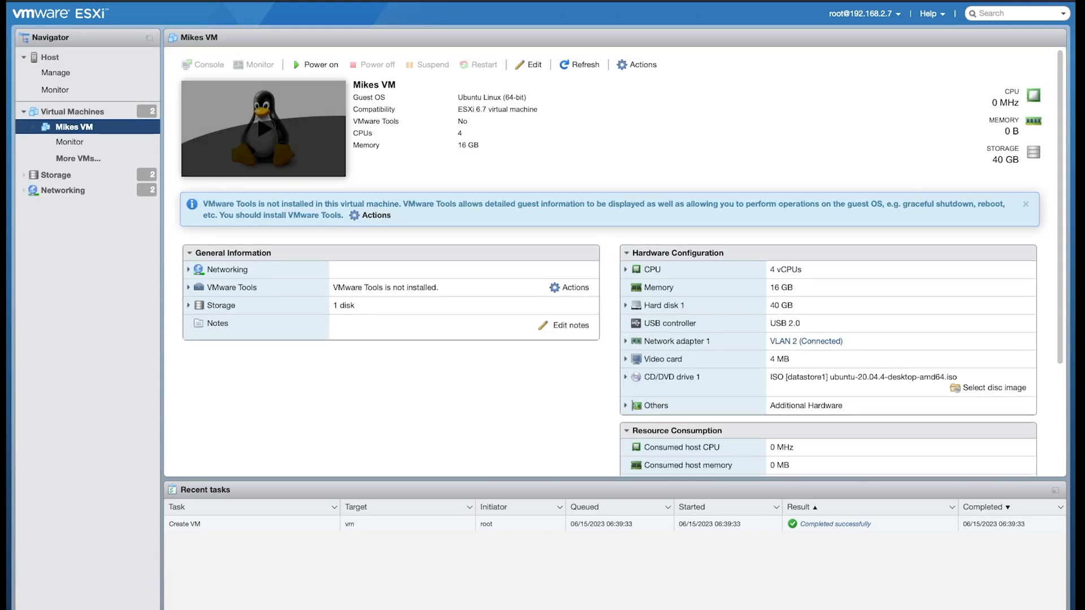
{"action": "left_click", "coordinate": [263, 129]}
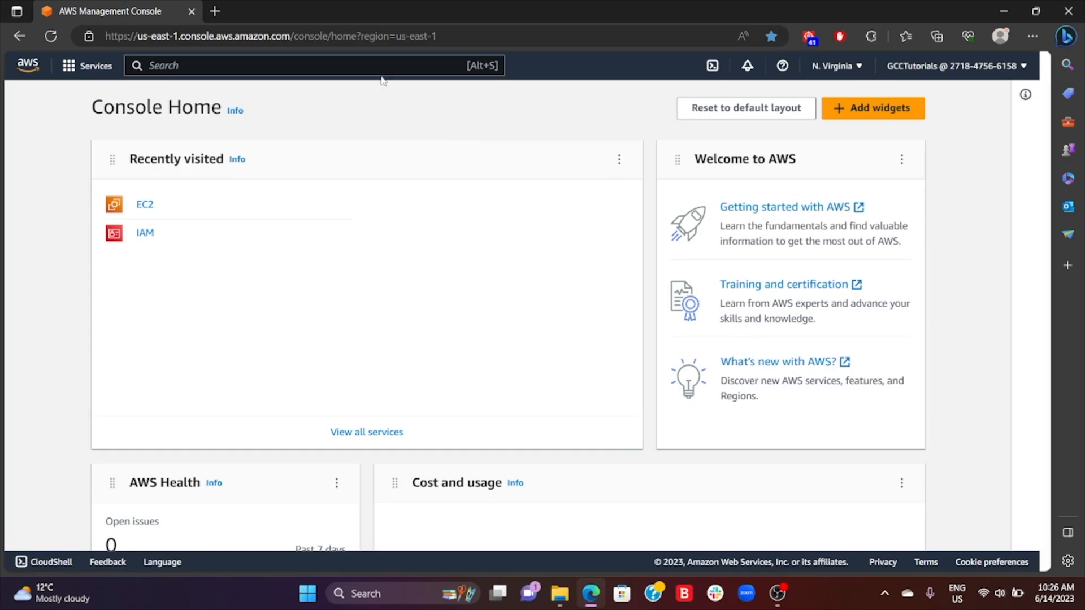
- In the AWS Management Console, search for ec2, open the EC2 service and start launching a new instance
{"action": "left_click", "coordinate": [314, 63]}
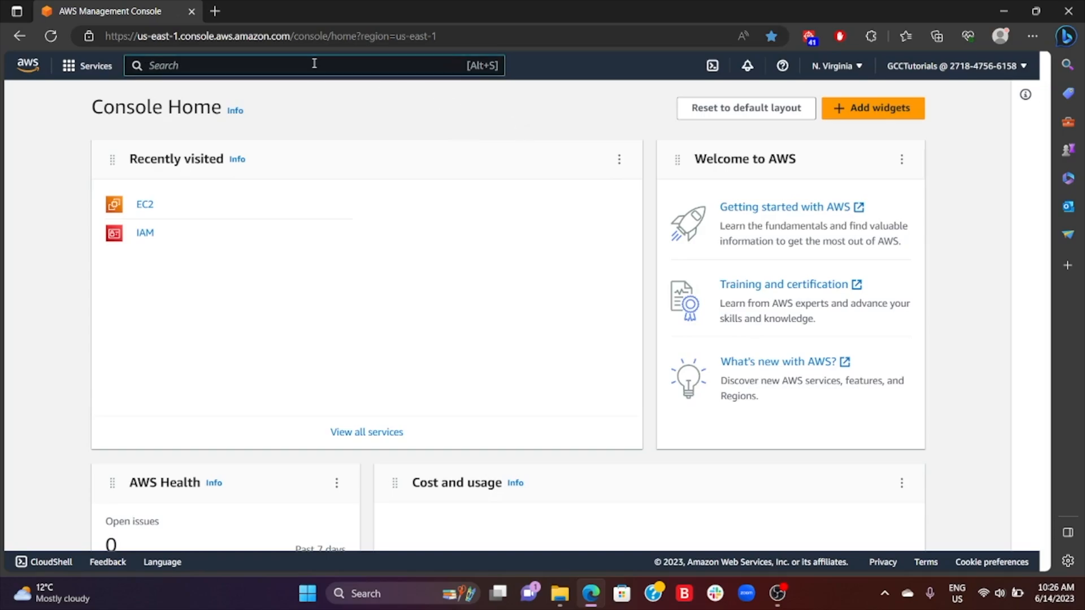
{"action": "type", "text": "ec2"}
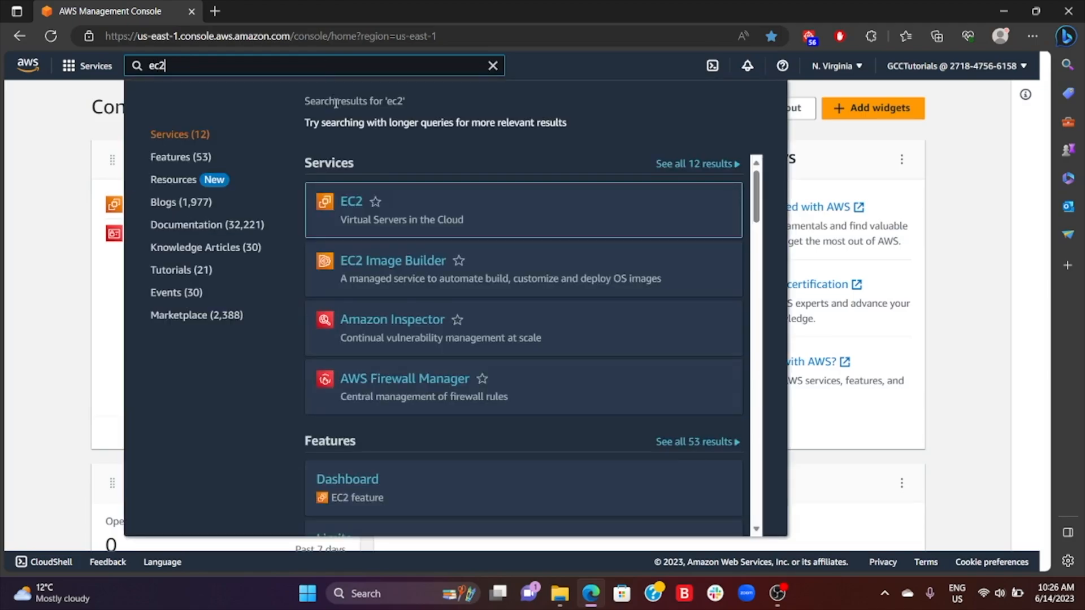
{"action": "mouse_move", "coordinate": [356, 198]}
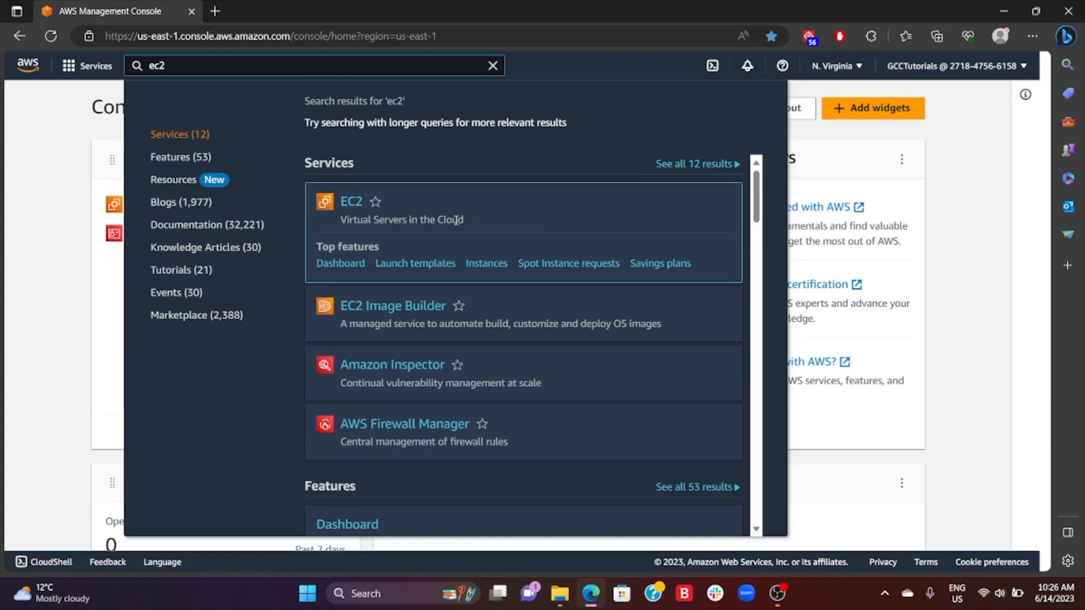
{"action": "left_click", "coordinate": [351, 202]}
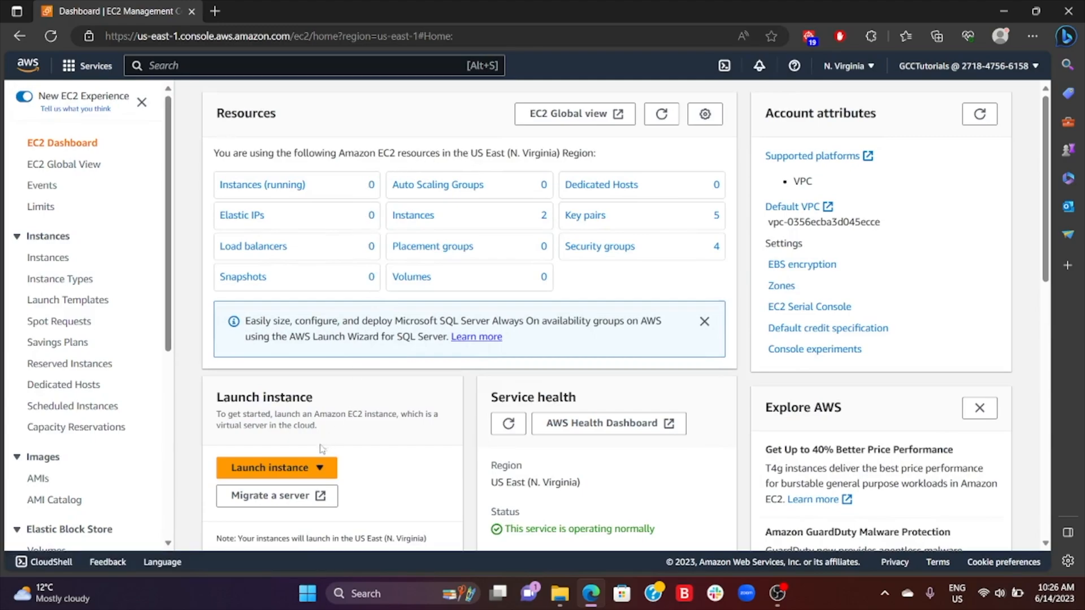
{"action": "left_click", "coordinate": [316, 467]}
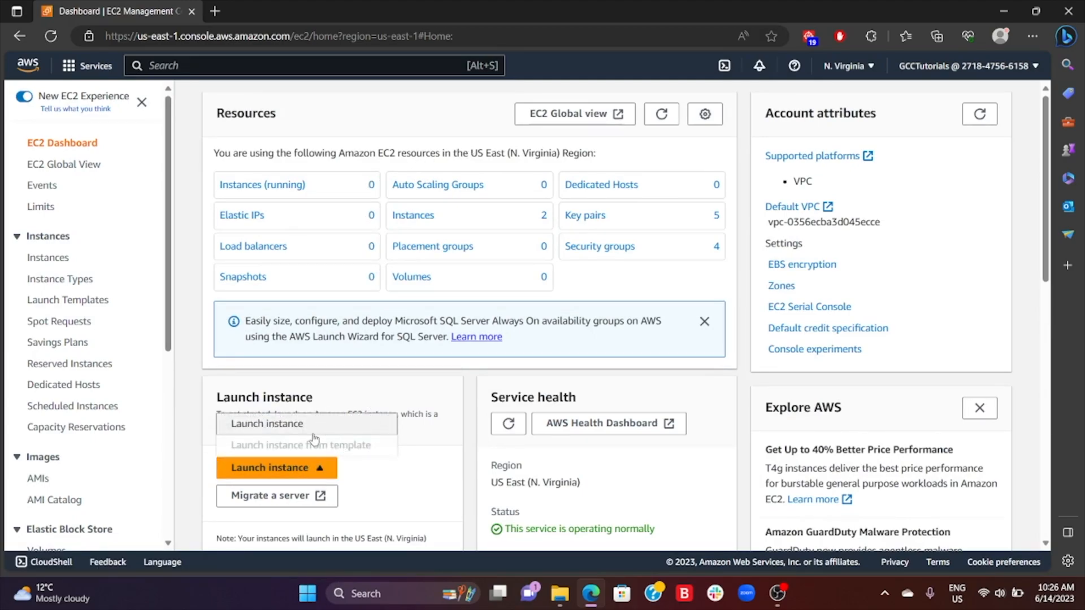
{"action": "left_click", "coordinate": [314, 429]}
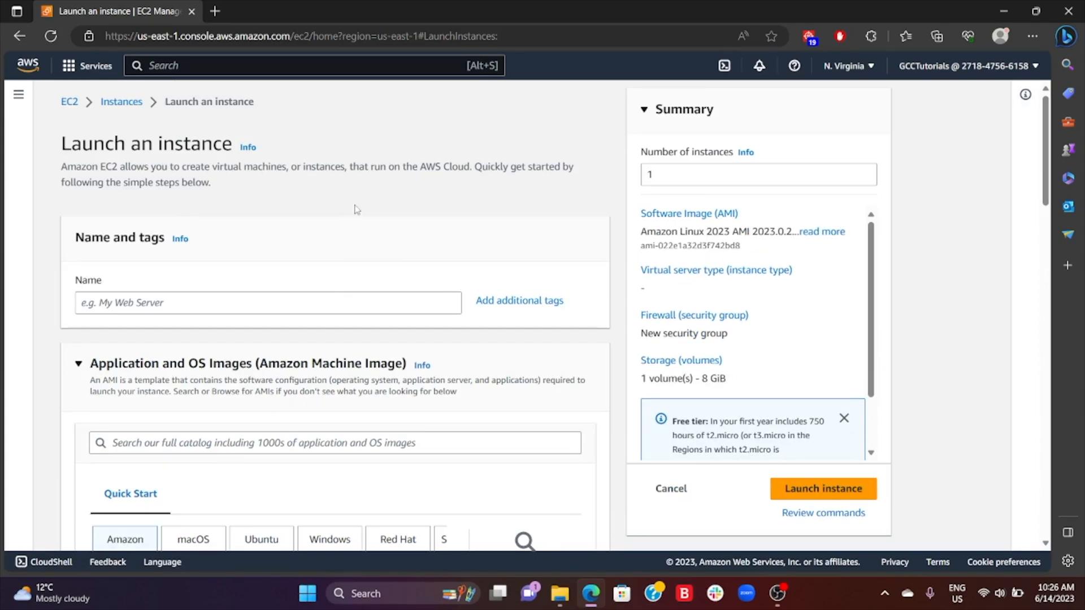
- Name the new EC2 instance TestServer1
{"action": "scroll", "coordinate": [337, 254], "scroll_direction": "down", "scroll_amount": 3}
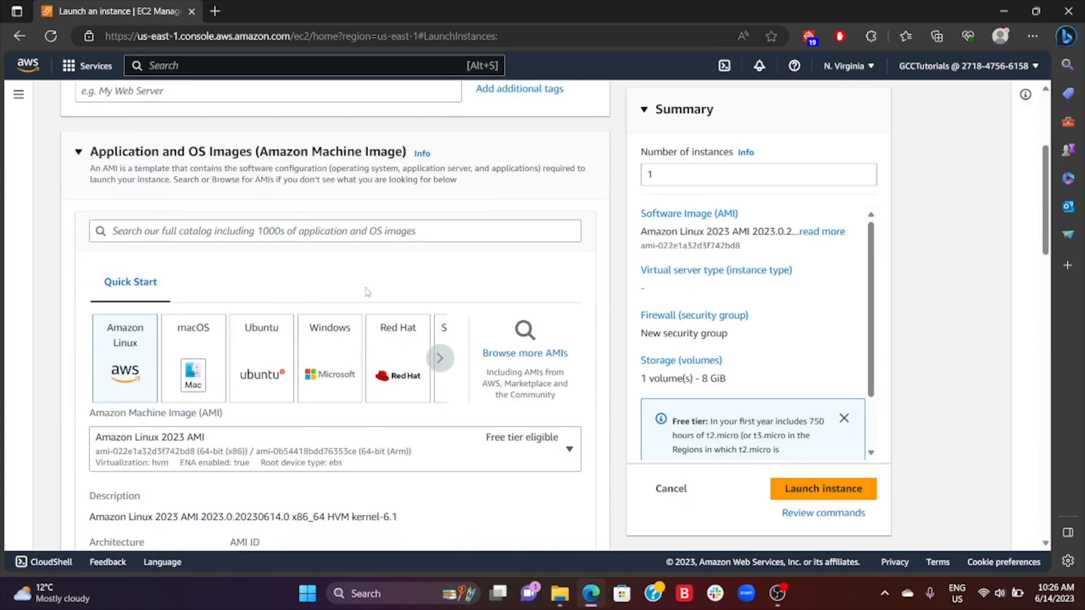
{"action": "scroll", "coordinate": [402, 290], "scroll_direction": "down", "scroll_amount": 2}
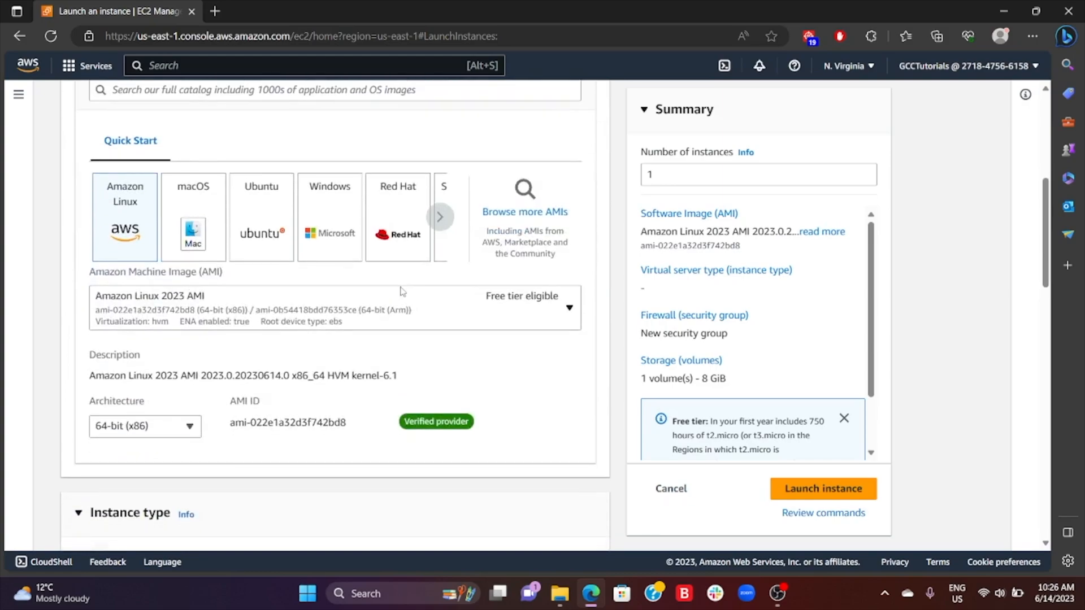
{"action": "scroll", "coordinate": [380, 333], "scroll_direction": "down", "scroll_amount": 3}
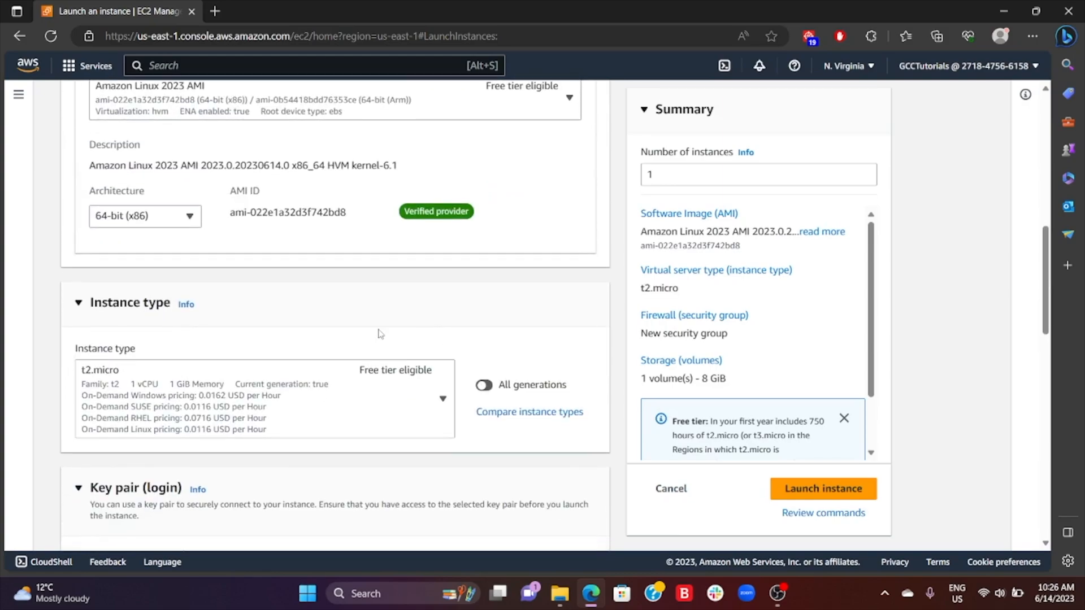
{"action": "scroll", "coordinate": [336, 353], "scroll_direction": "down", "scroll_amount": 3}
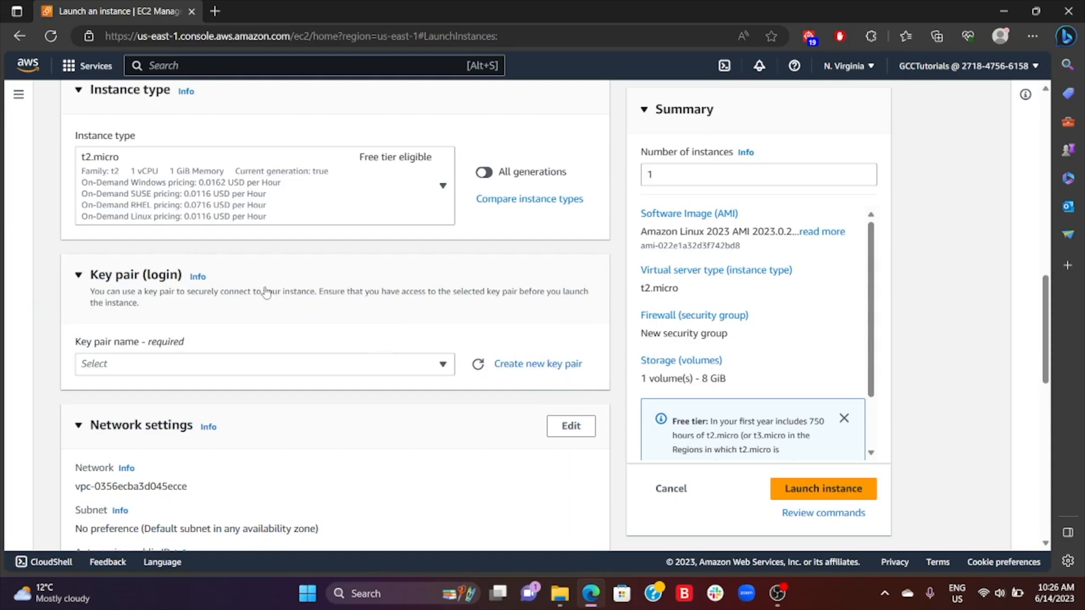
{"action": "scroll", "coordinate": [443, 274], "scroll_direction": "up", "scroll_amount": 15}
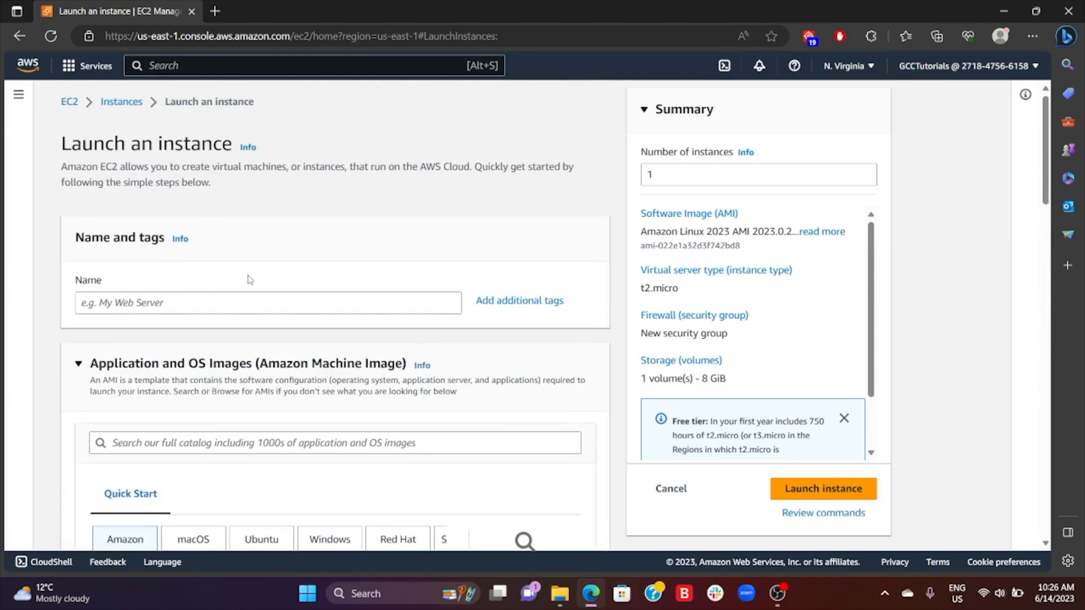
{"action": "left_click", "coordinate": [213, 305]}
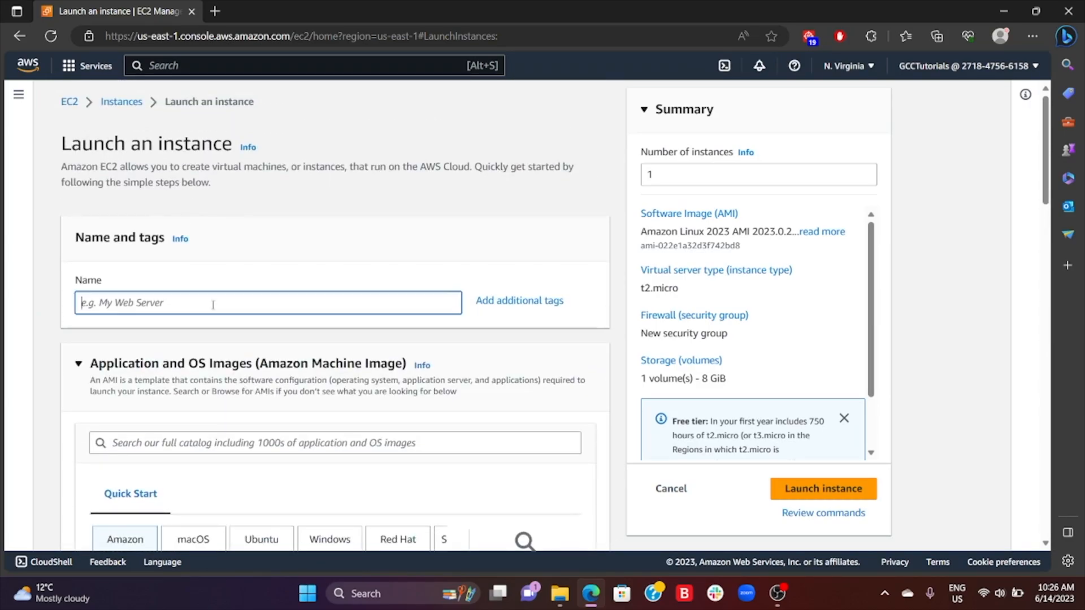
{"action": "type", "text": "TestServer1"}
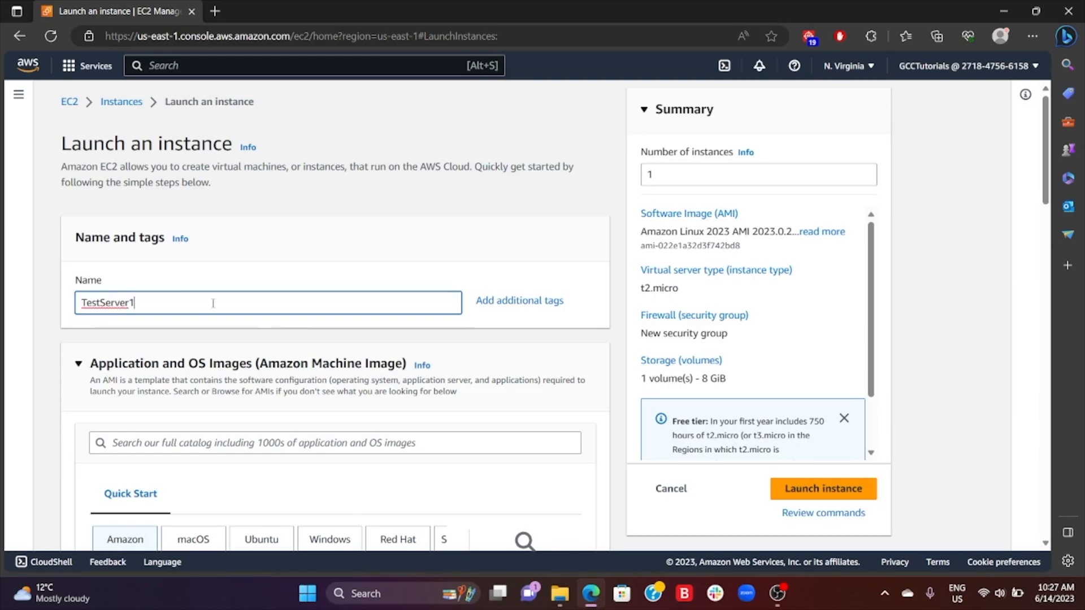
- Examine the available Amazon Linux machine images and their free tier eligibility, keeping Amazon Linux 2023 AMI selected
{"action": "scroll", "coordinate": [213, 305], "scroll_direction": "down", "scroll_amount": 5}
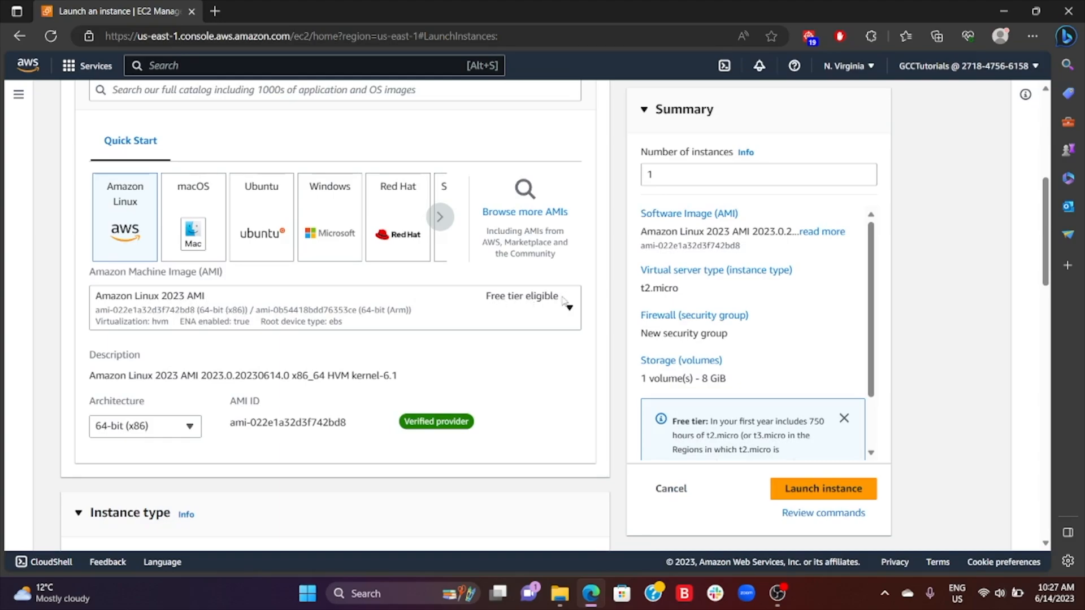
{"action": "scroll", "coordinate": [333, 242], "scroll_direction": "down", "scroll_amount": 3}
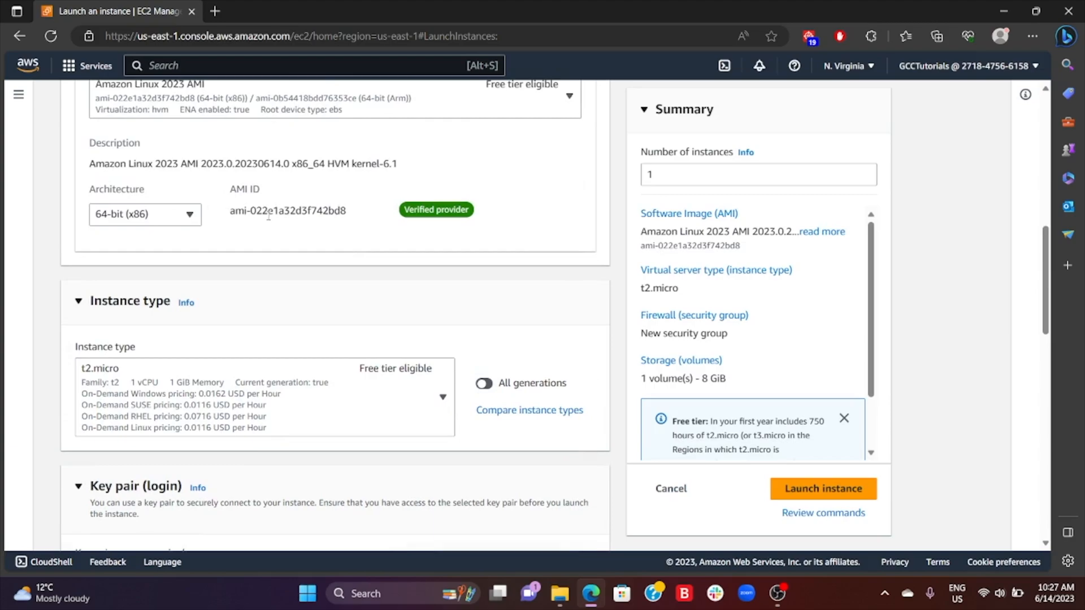
{"action": "scroll", "coordinate": [554, 217], "scroll_direction": "up", "scroll_amount": 2}
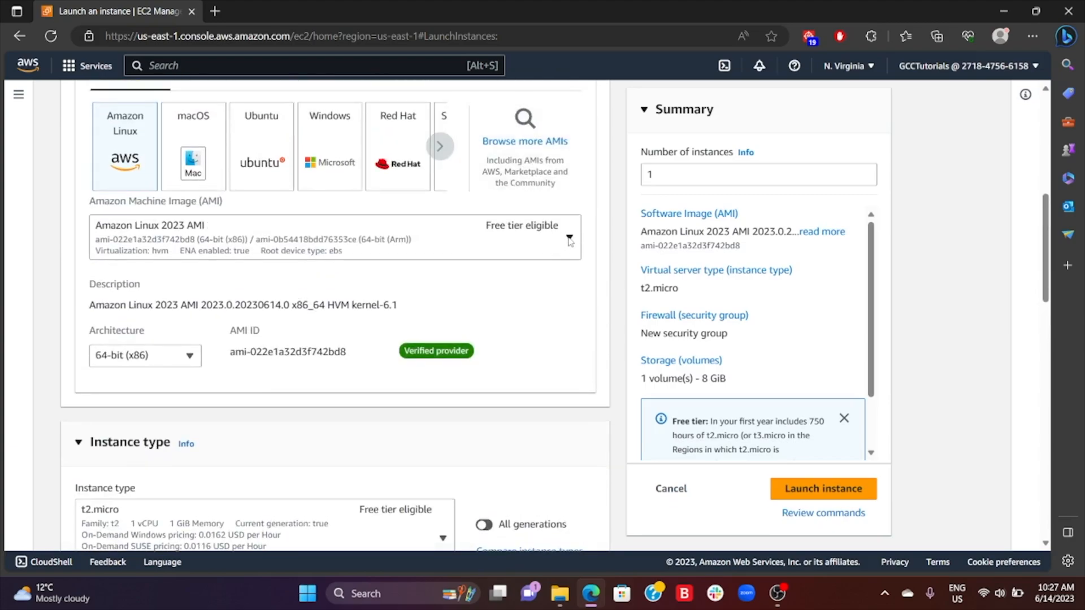
{"action": "left_click", "coordinate": [569, 238]}
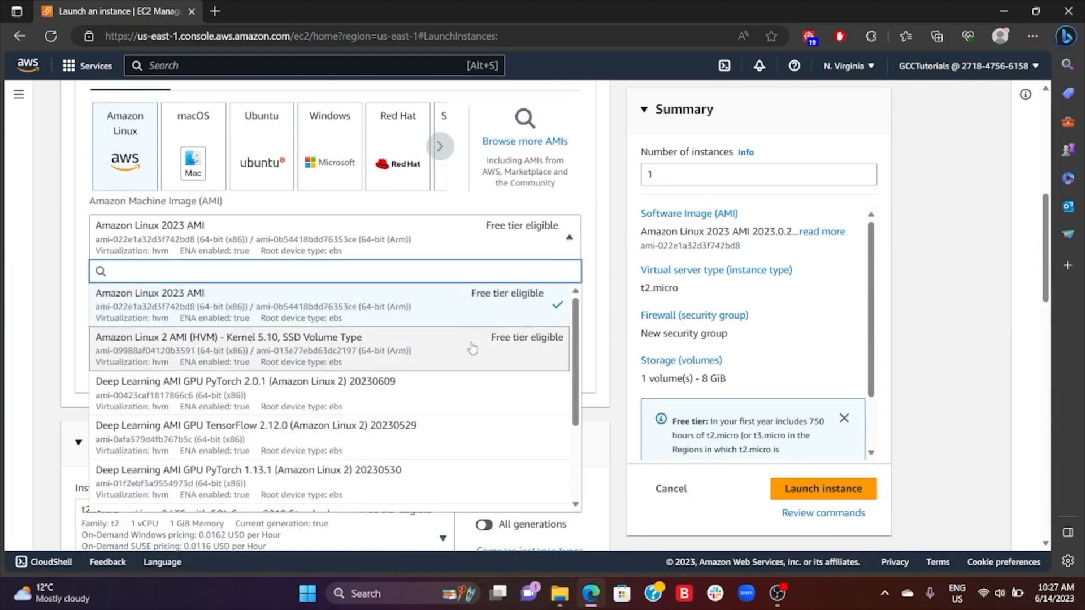
{"action": "scroll", "coordinate": [353, 368], "scroll_direction": "down", "scroll_amount": 3}
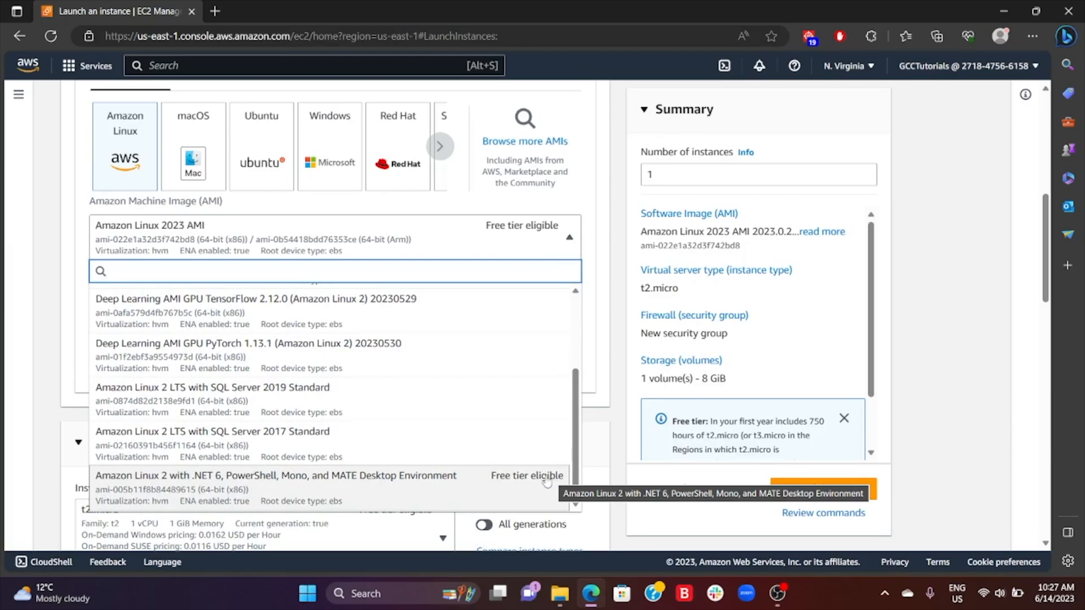
{"action": "scroll", "coordinate": [517, 480], "scroll_direction": "up", "scroll_amount": 2}
{"action": "scroll", "coordinate": [531, 352], "scroll_direction": "up", "scroll_amount": 1}
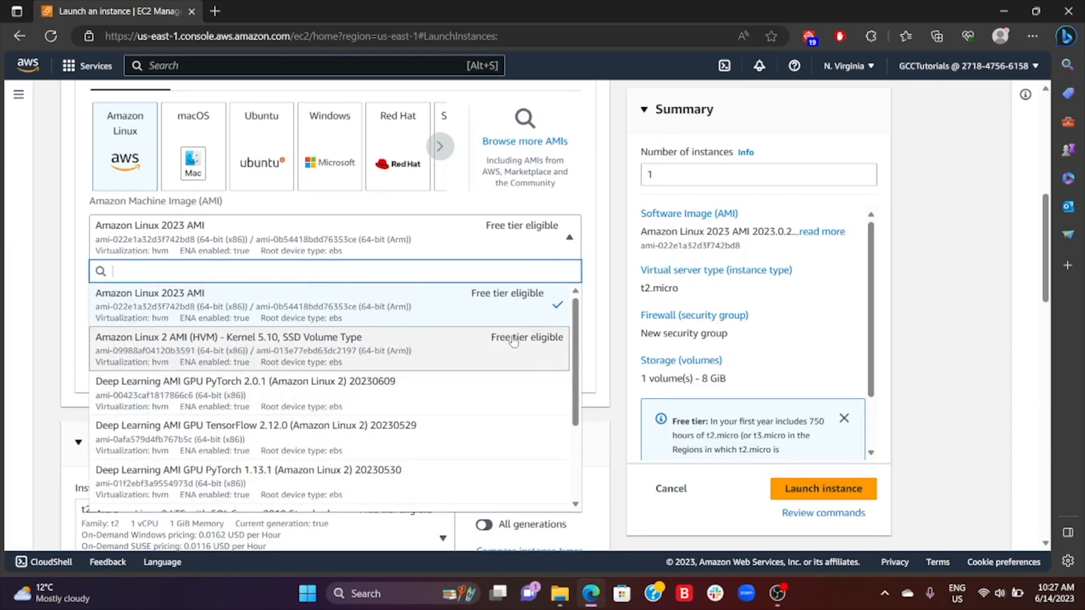
{"action": "left_click", "coordinate": [593, 305]}
- Examine the available instance types with their memory and pricing, keeping t2.micro selected
{"action": "scroll", "coordinate": [268, 349], "scroll_direction": "down", "scroll_amount": 5}
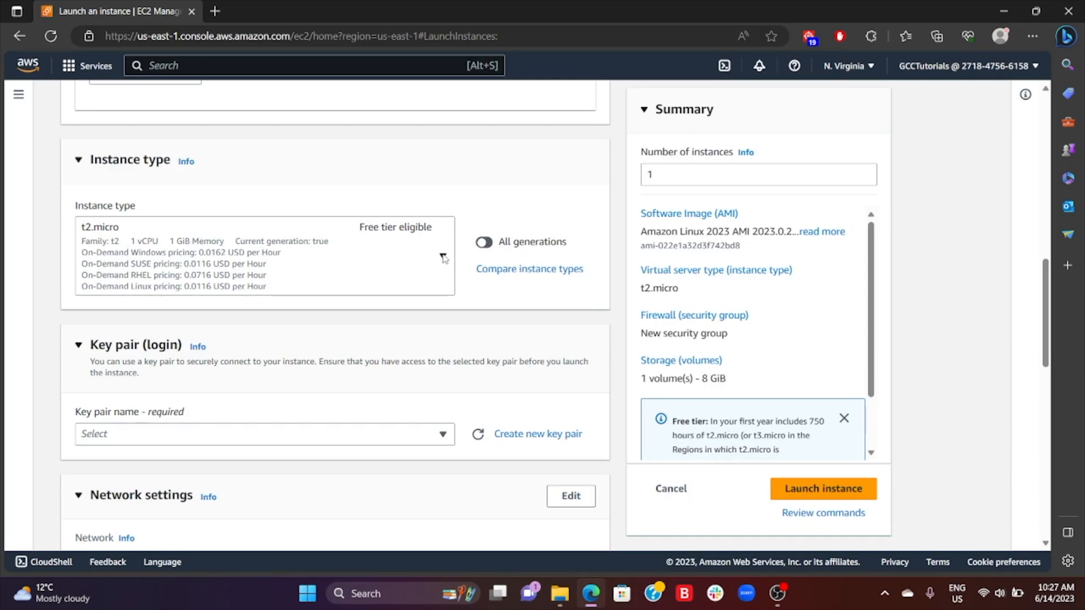
{"action": "left_click", "coordinate": [452, 282]}
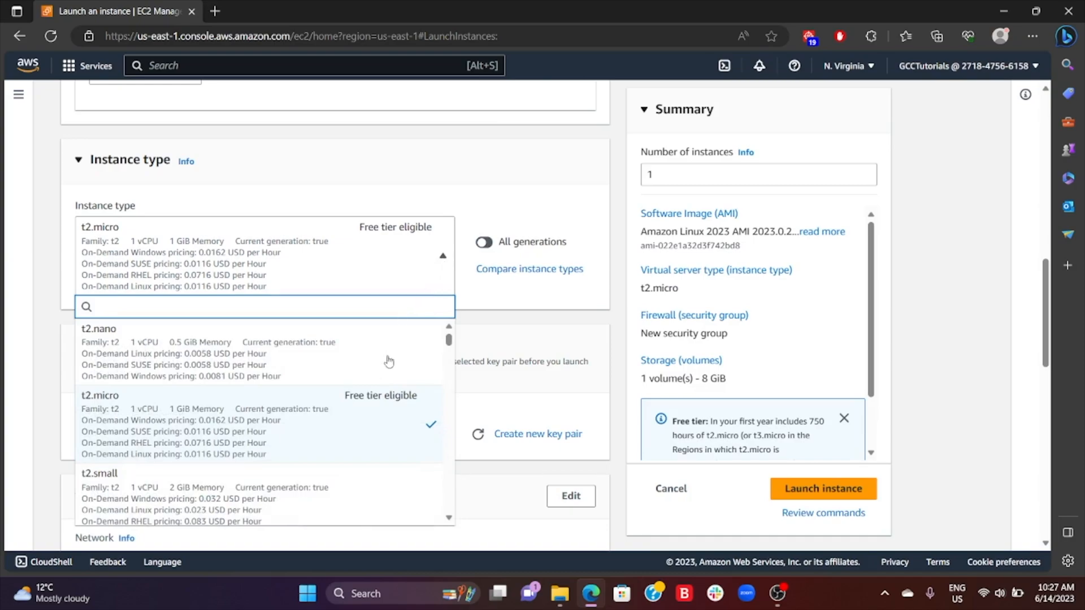
{"action": "scroll", "coordinate": [401, 361], "scroll_direction": "down", "scroll_amount": 2}
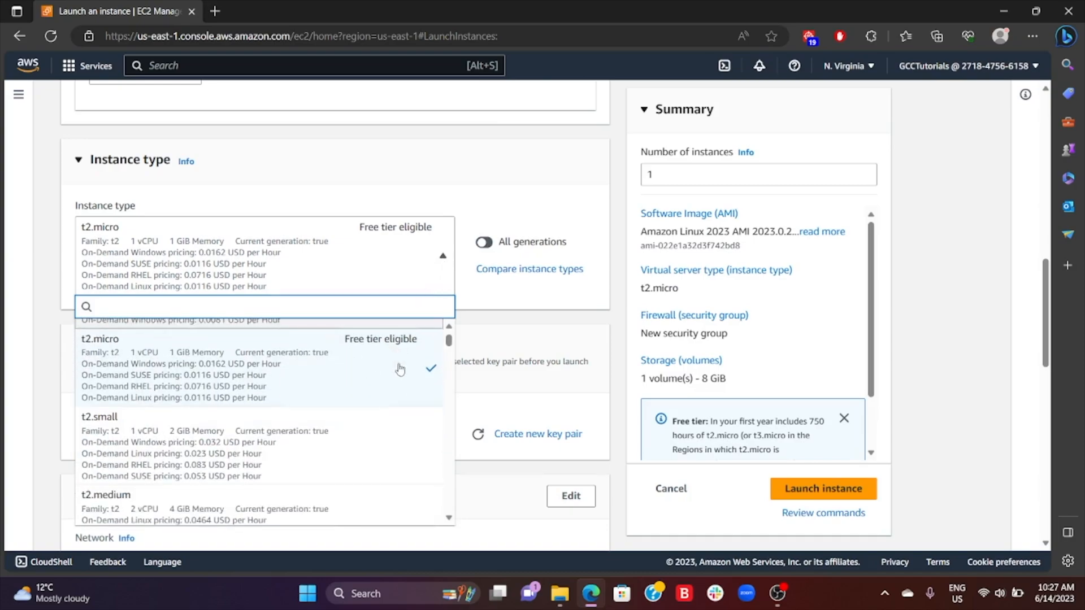
{"action": "scroll", "coordinate": [423, 375], "scroll_direction": "up", "scroll_amount": 2}
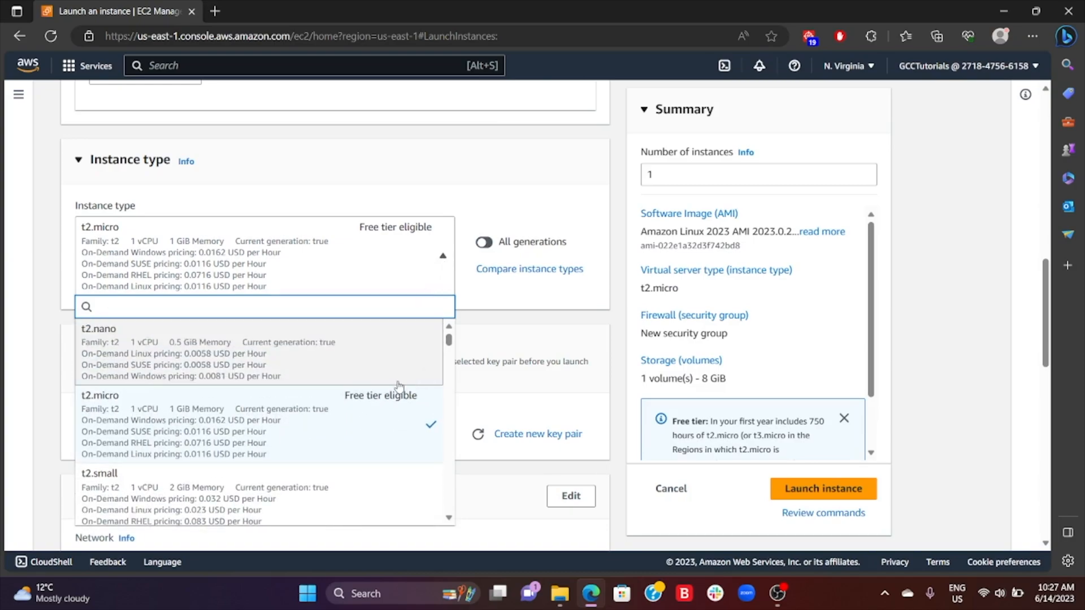
{"action": "scroll", "coordinate": [390, 419], "scroll_direction": "down", "scroll_amount": 5}
{"action": "scroll", "coordinate": [378, 395], "scroll_direction": "up", "scroll_amount": 3}
{"action": "scroll", "coordinate": [378, 367], "scroll_direction": "up", "scroll_amount": 1}
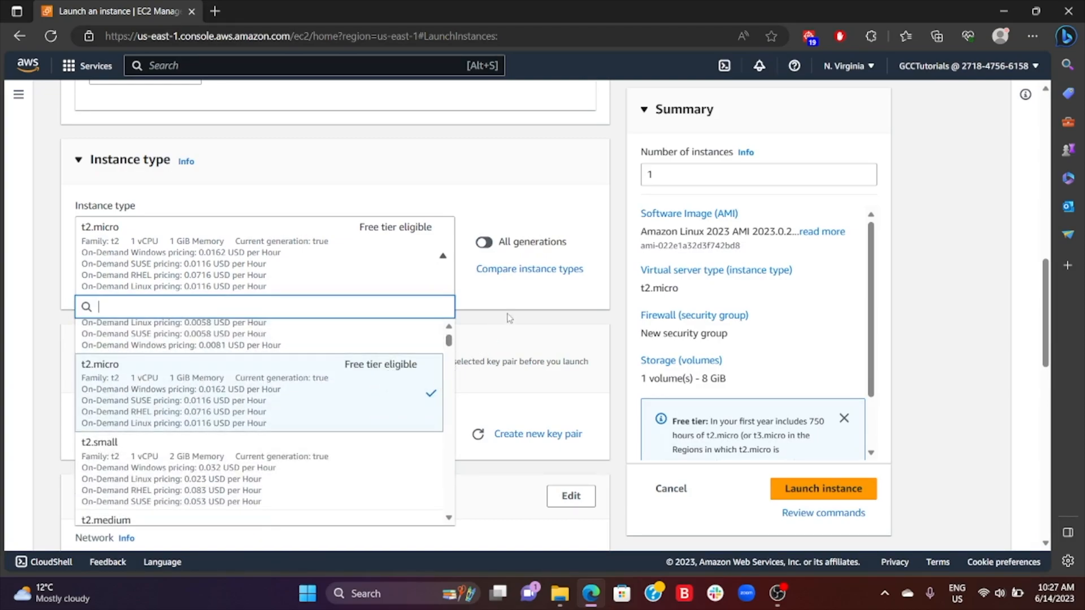
{"action": "left_click", "coordinate": [521, 303]}
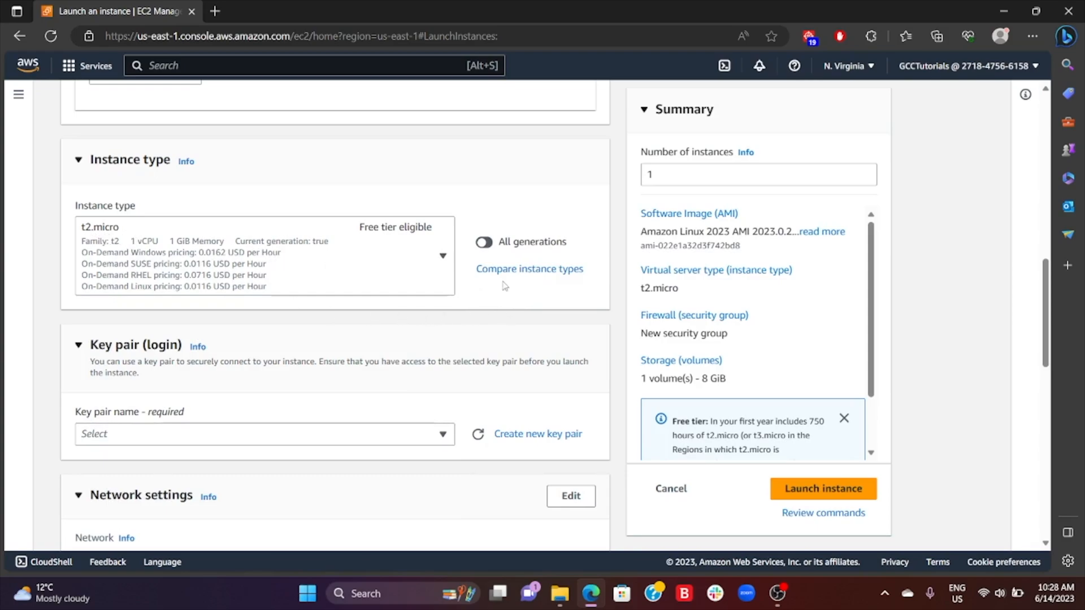
- Create a new RSA key pair named TestKey3 in .pem format for the instance and dismiss the download list
{"action": "scroll", "coordinate": [404, 339], "scroll_direction": "down", "scroll_amount": 2}
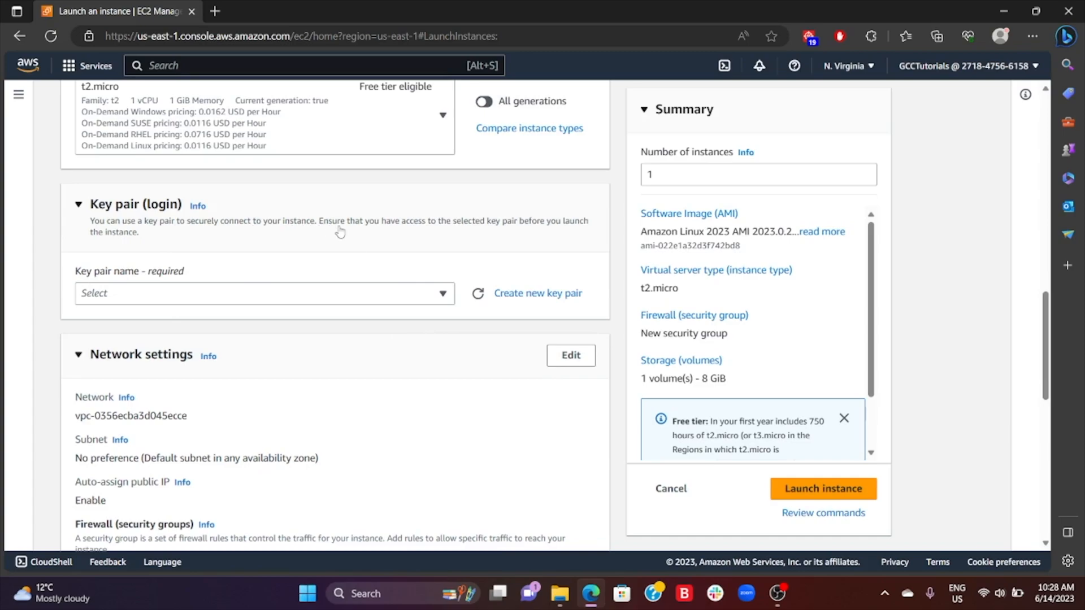
{"action": "left_click", "coordinate": [523, 294]}
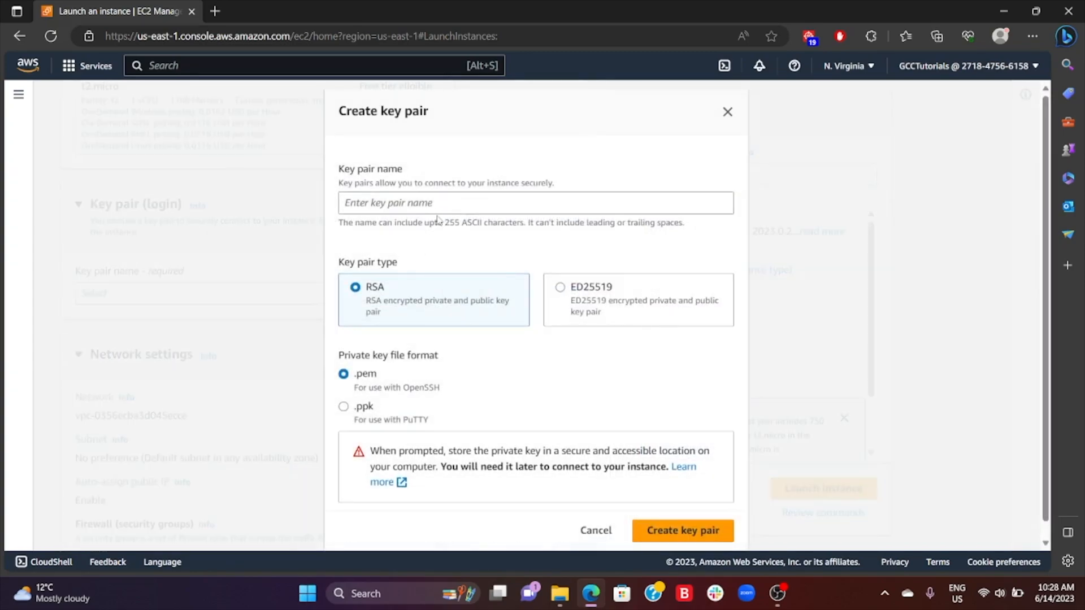
{"action": "left_click", "coordinate": [413, 199]}
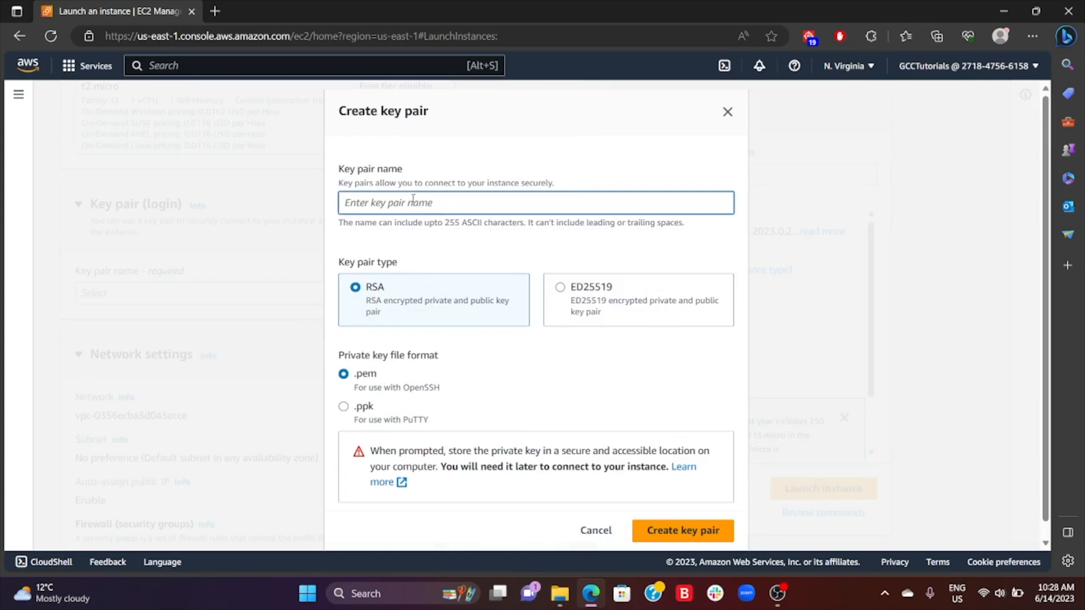
{"action": "type", "text": "TestKey3"}
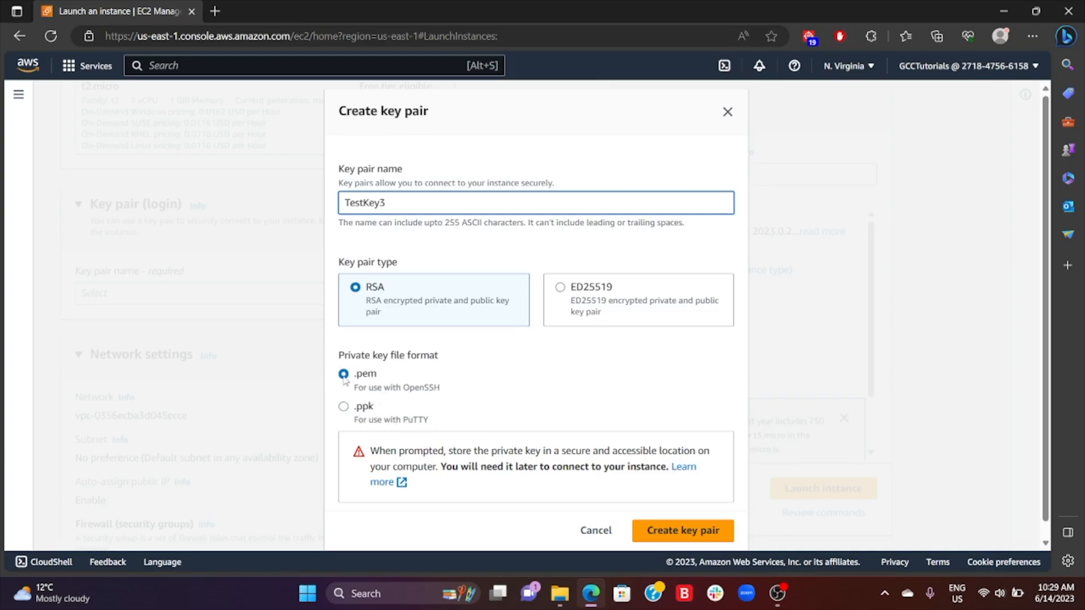
{"action": "scroll", "coordinate": [671, 380], "scroll_direction": "down", "scroll_amount": 1}
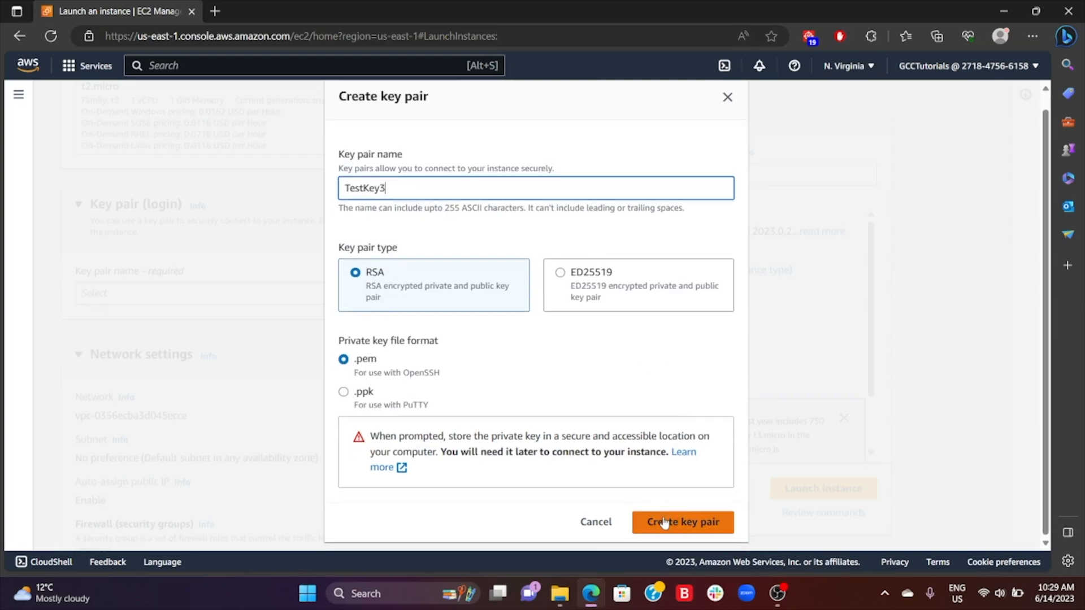
{"action": "left_click", "coordinate": [685, 523]}
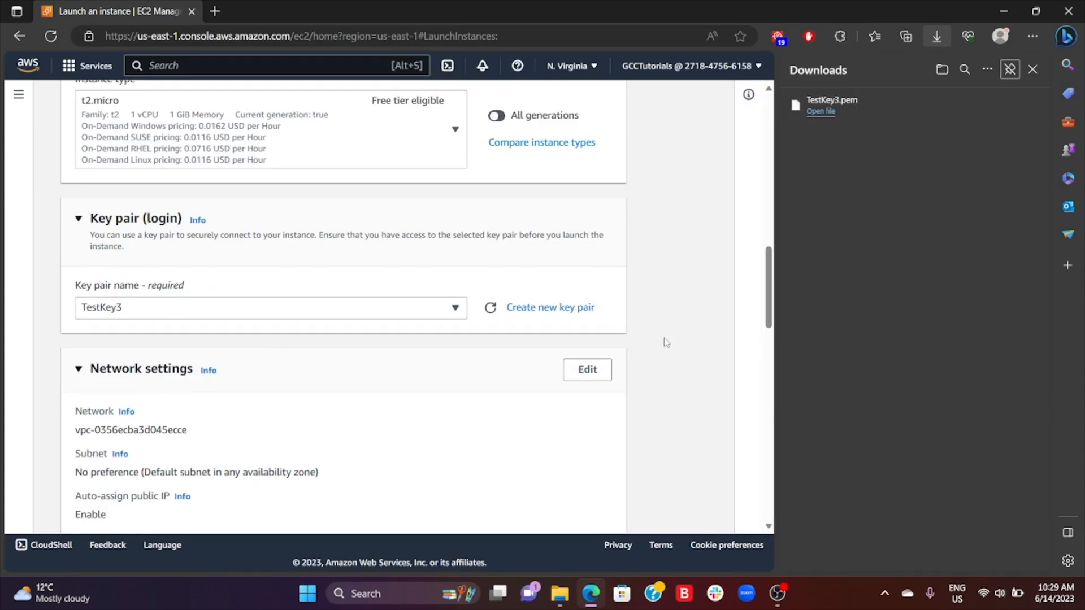
{"action": "left_click", "coordinate": [1032, 69]}
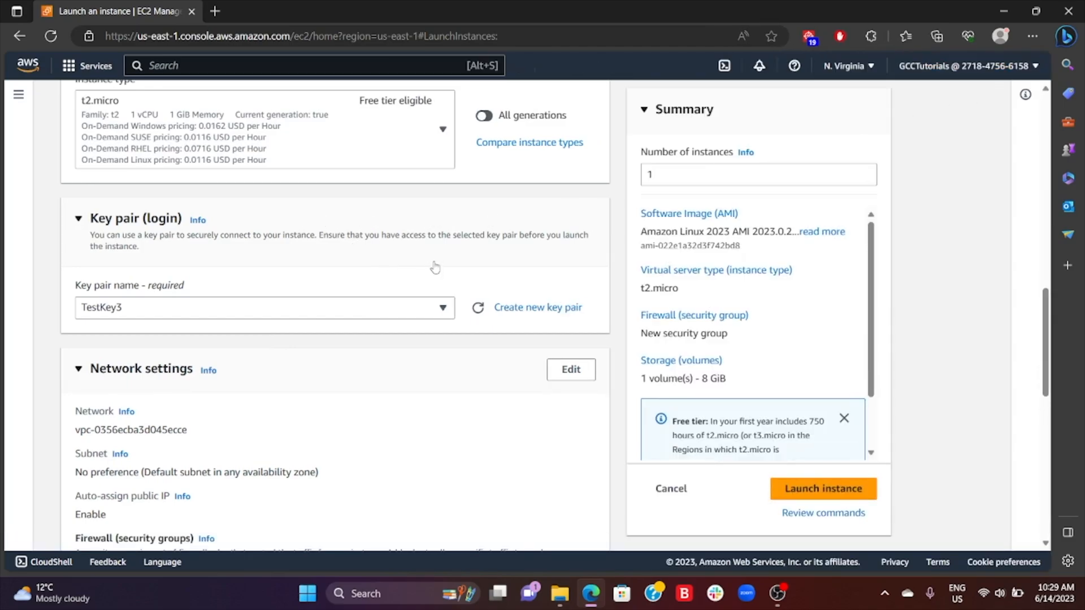
- Review the network settings, machine image and key pair of the new instance, and launch it
{"action": "scroll", "coordinate": [430, 270], "scroll_direction": "down", "scroll_amount": 3}
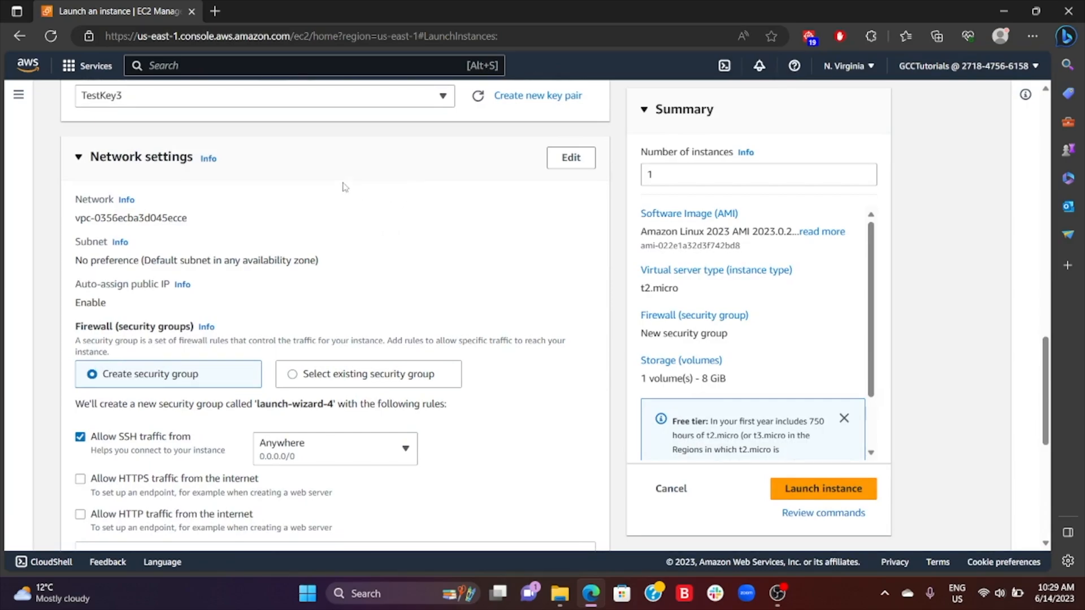
{"action": "scroll", "coordinate": [310, 251], "scroll_direction": "down", "scroll_amount": 2}
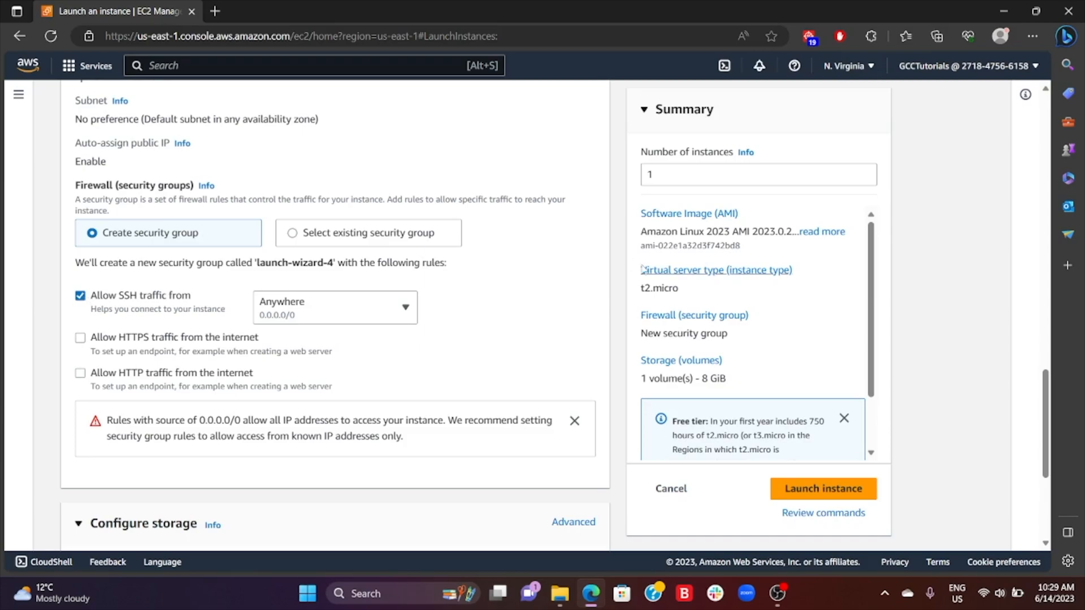
{"action": "scroll", "coordinate": [461, 268], "scroll_direction": "up", "scroll_amount": 5}
{"action": "scroll", "coordinate": [524, 242], "scroll_direction": "up", "scroll_amount": 7}
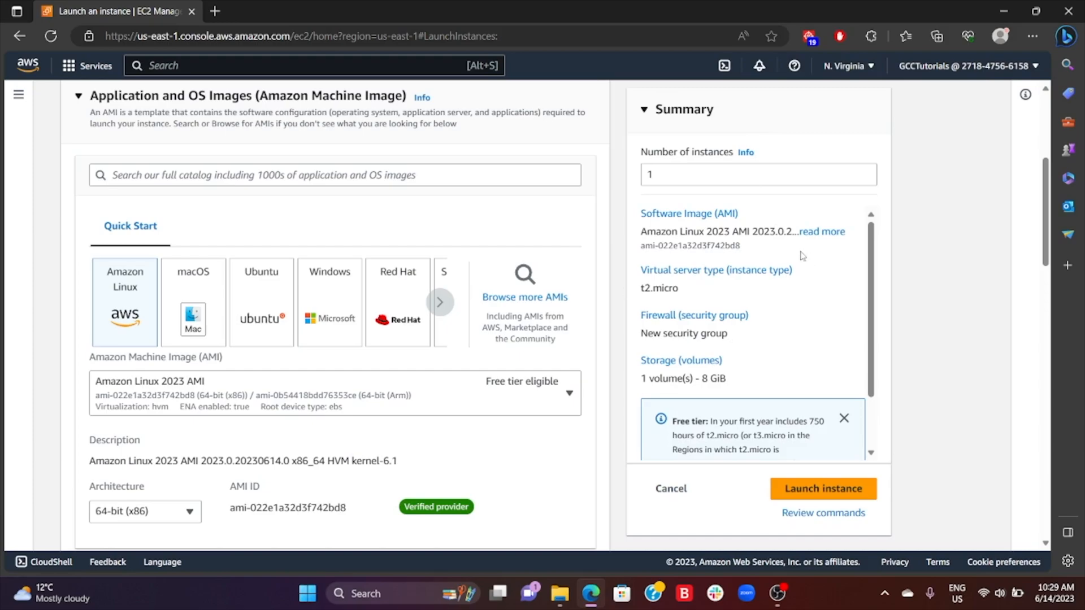
{"action": "scroll", "coordinate": [322, 260], "scroll_direction": "down", "scroll_amount": 10}
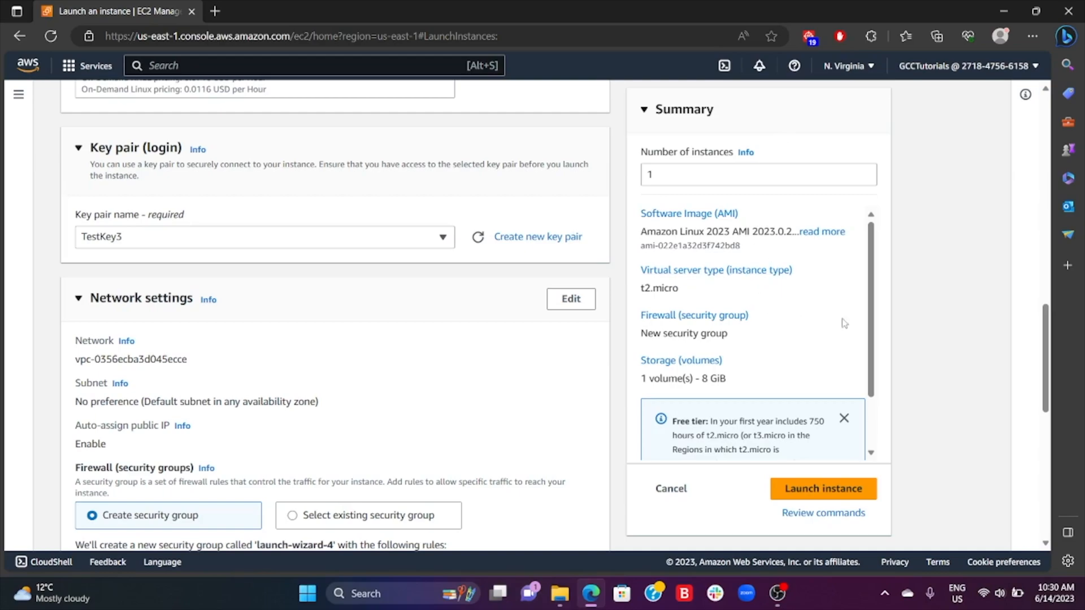
{"action": "left_click", "coordinate": [825, 493]}
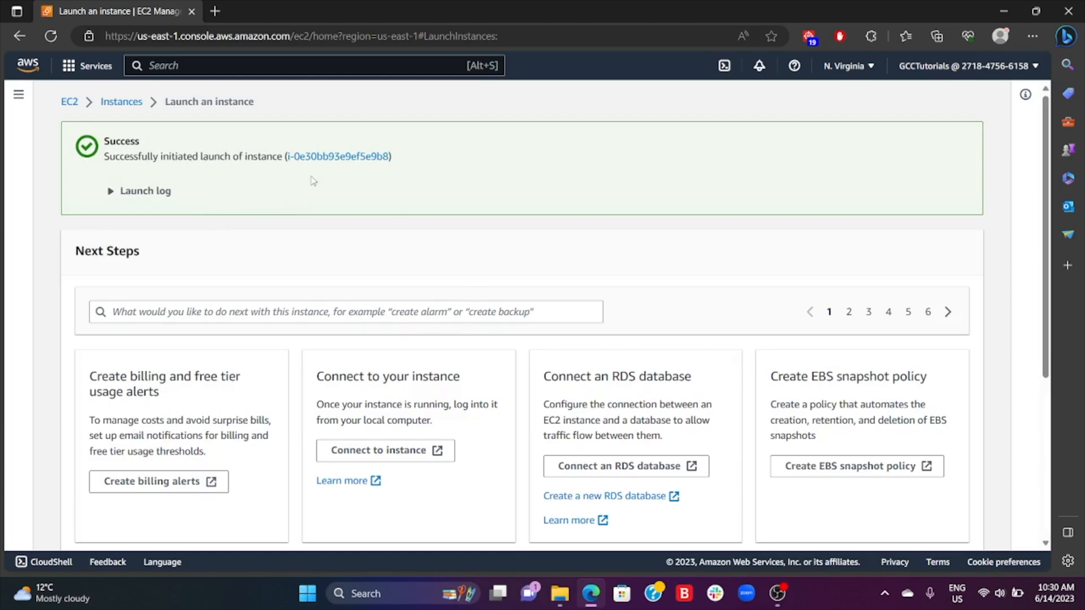
- Show all EC2 instances and select the running TestServer1
{"action": "scroll", "coordinate": [955, 263], "scroll_direction": "down", "scroll_amount": 3}
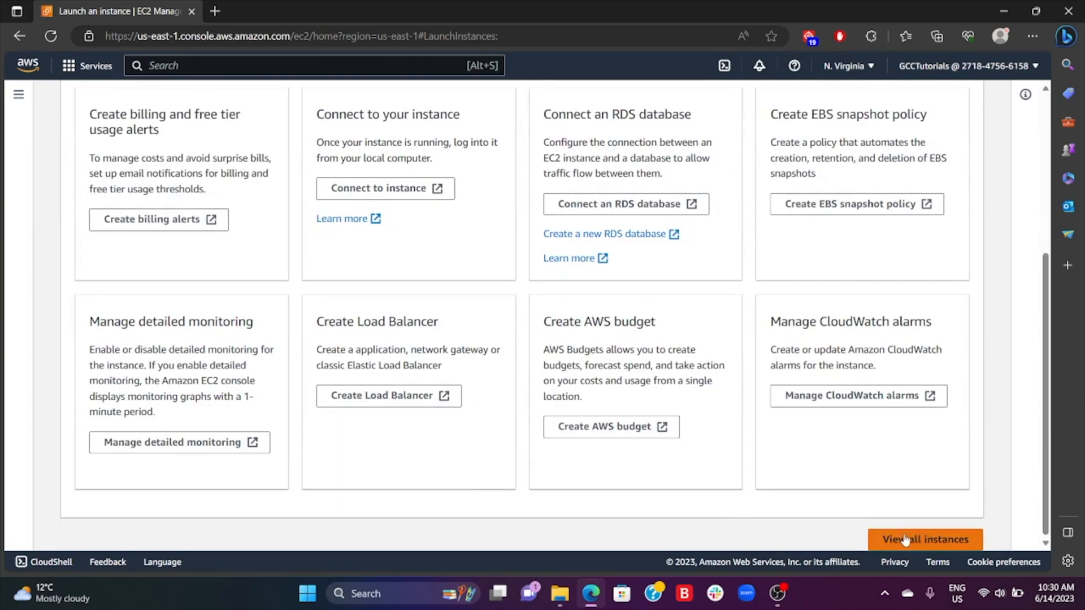
{"action": "left_click", "coordinate": [934, 543]}
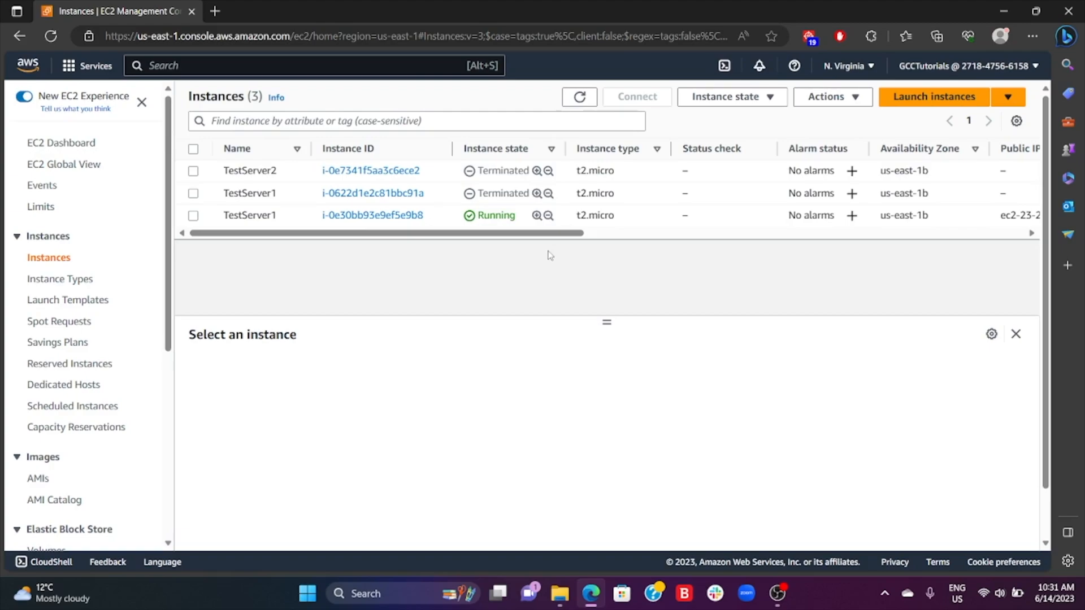
{"action": "left_click", "coordinate": [194, 217]}
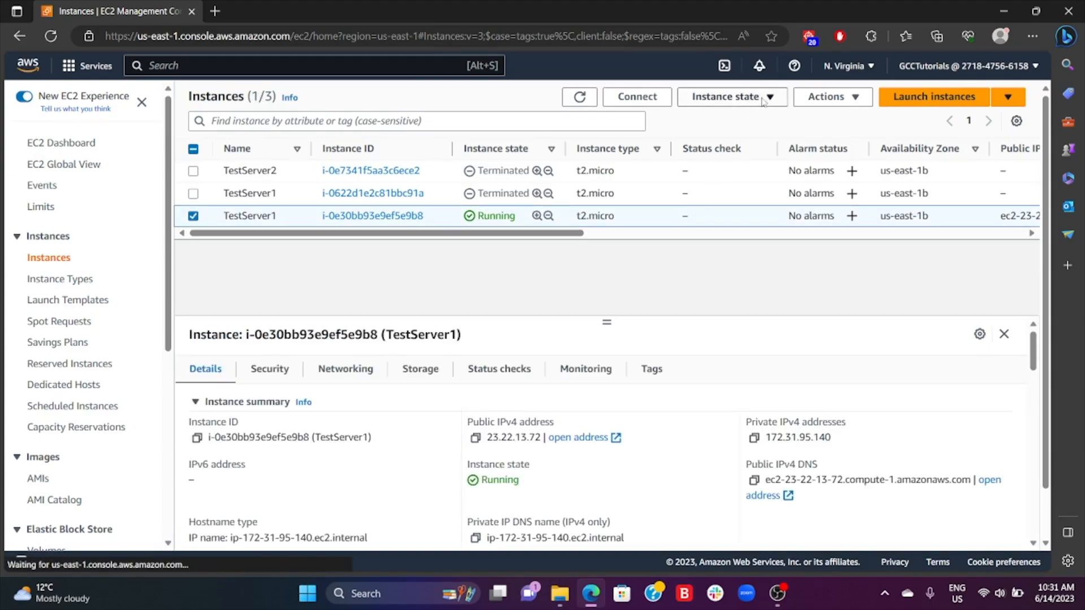
- Open the connection options for the selected instance and copy the example SSH client command
{"action": "left_click", "coordinate": [823, 98]}
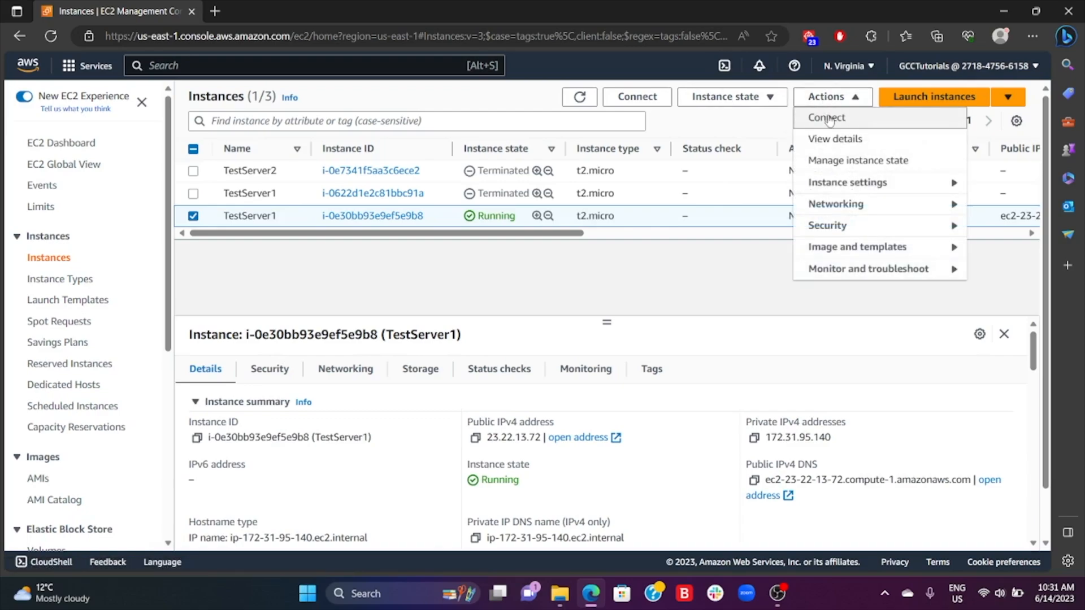
{"action": "left_click", "coordinate": [827, 119]}
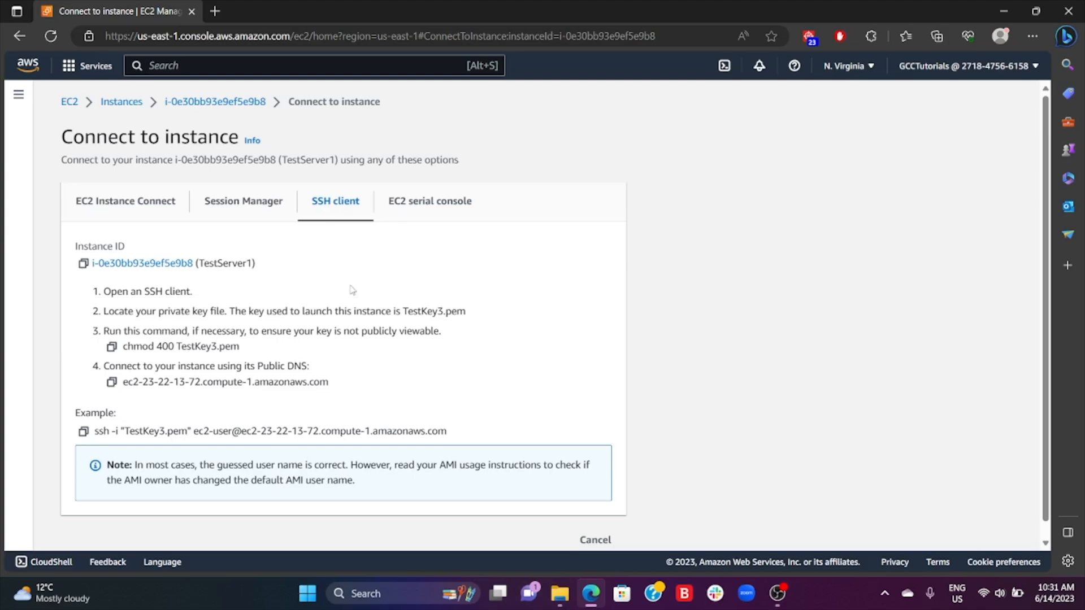
{"action": "left_click", "coordinate": [83, 433]}
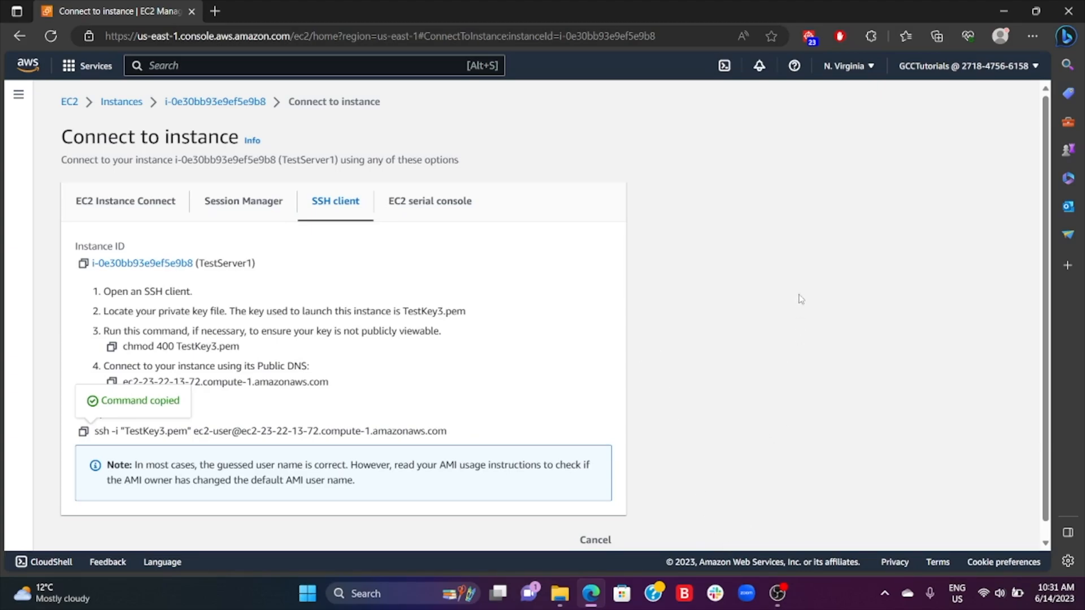
- Open the SSH Key folder on the desktop and start a maximized Git Bash session in it
{"action": "left_click", "coordinate": [1006, 9]}
{"action": "double_click", "coordinate": [27, 508]}
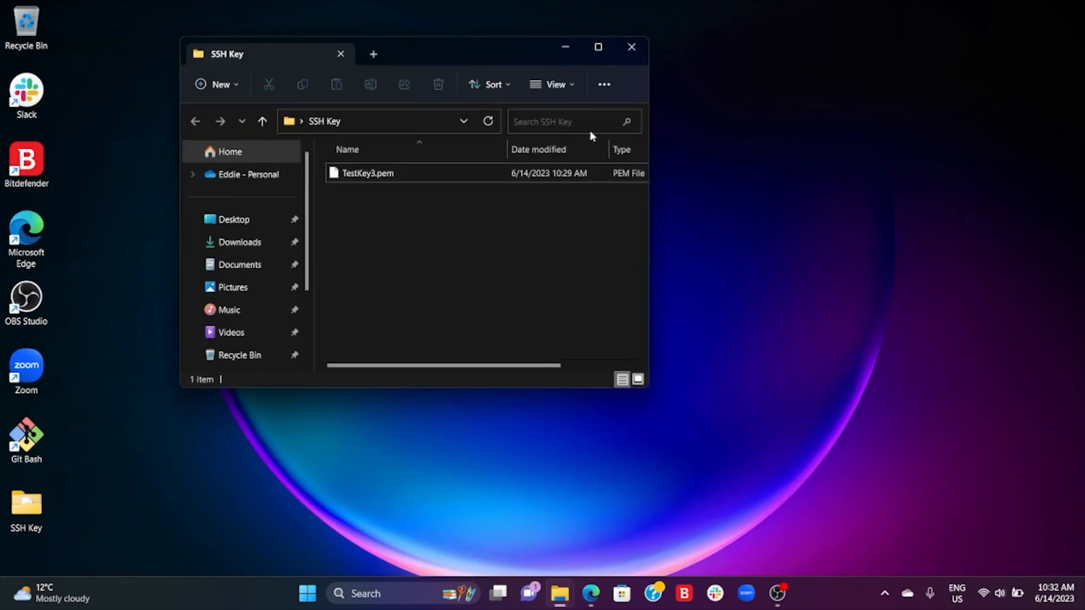
{"action": "left_click", "coordinate": [598, 47]}
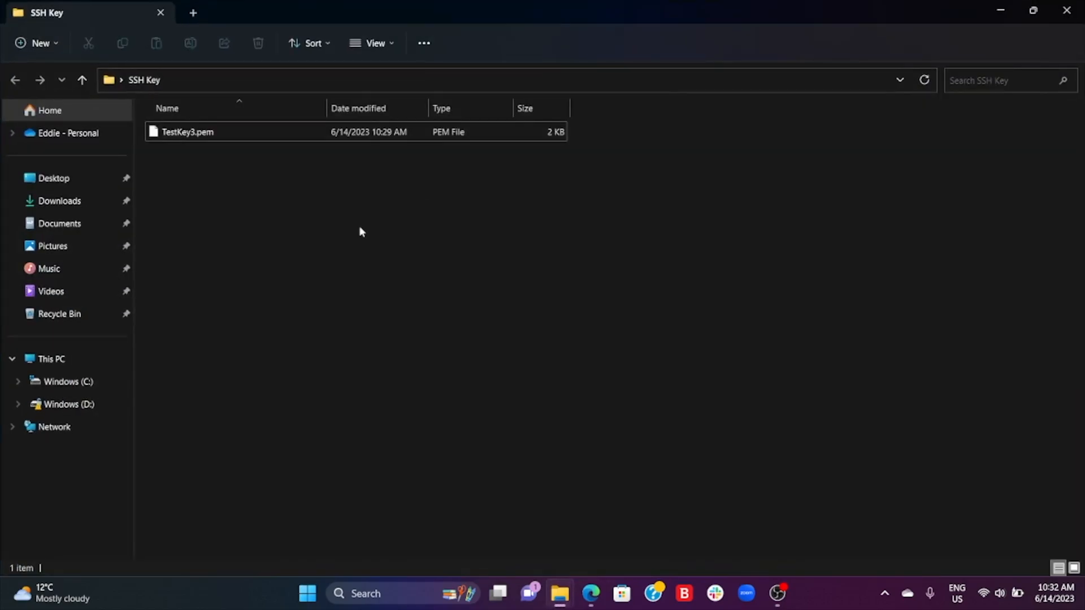
{"action": "right_click", "coordinate": [256, 215]}
{"action": "left_click", "coordinate": [317, 382]}
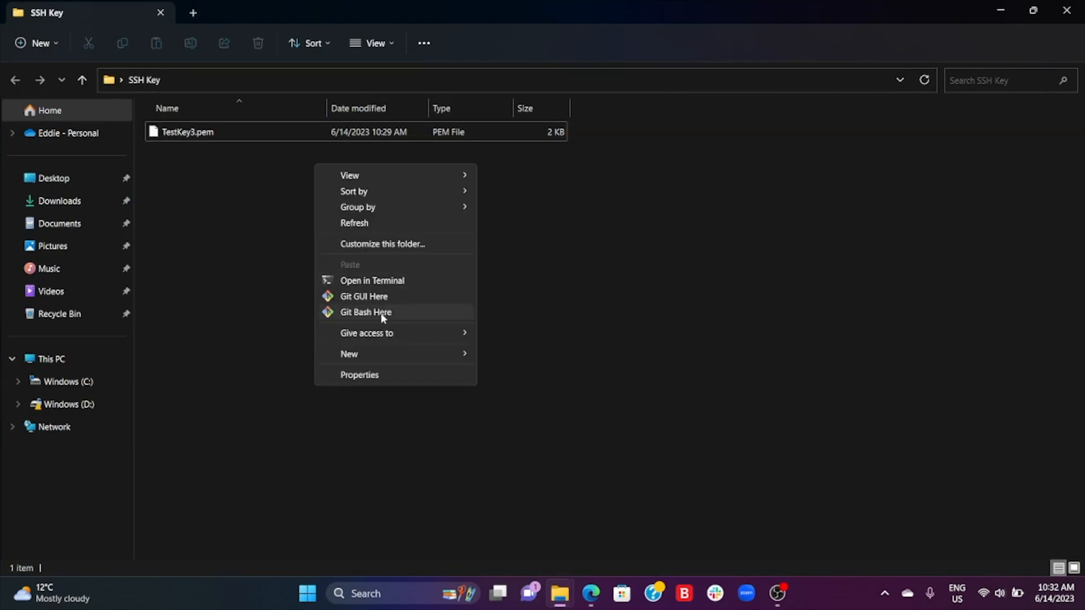
{"action": "left_click", "coordinate": [383, 318]}
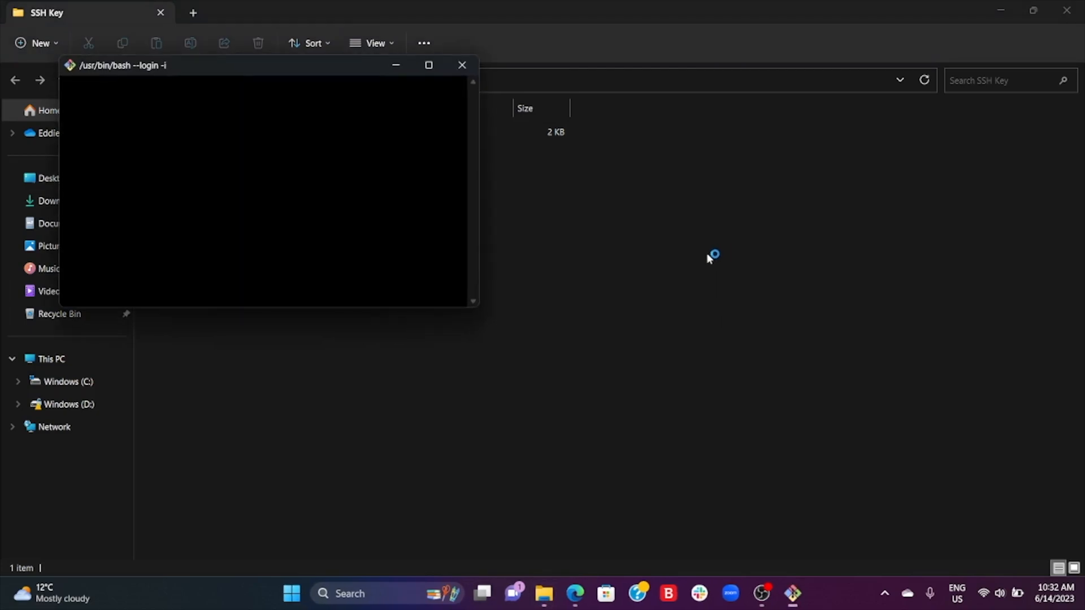
{"action": "left_click", "coordinate": [429, 65]}
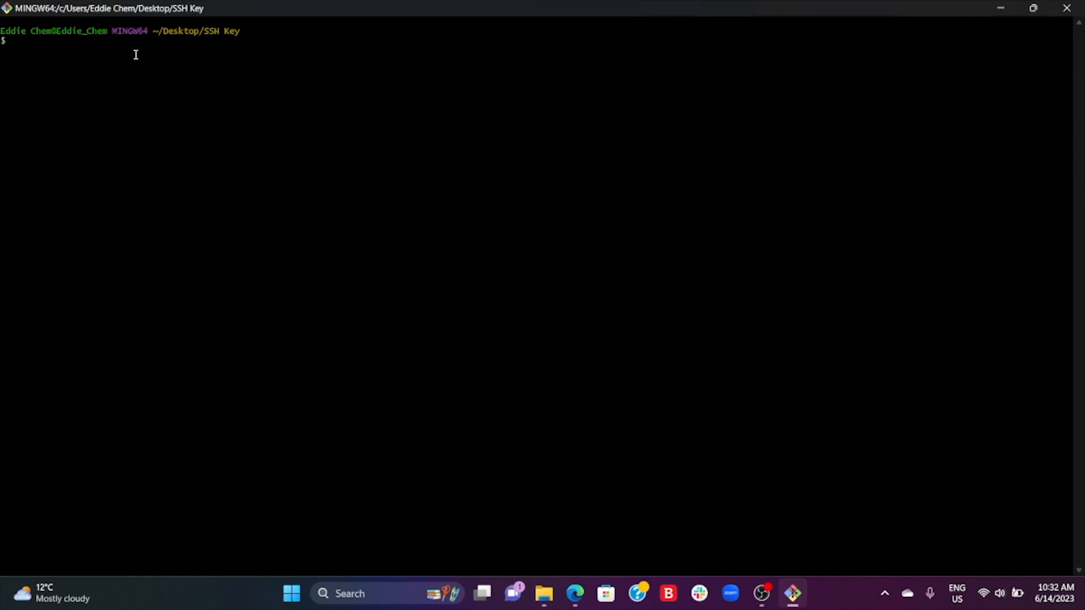
- Run the copied SSH command with TestKey3.pem, enlarge the terminal text, and accept the host's authenticity with yes
{"action": "right_click", "coordinate": [58, 41]}
{"action": "left_click", "coordinate": [105, 85]}
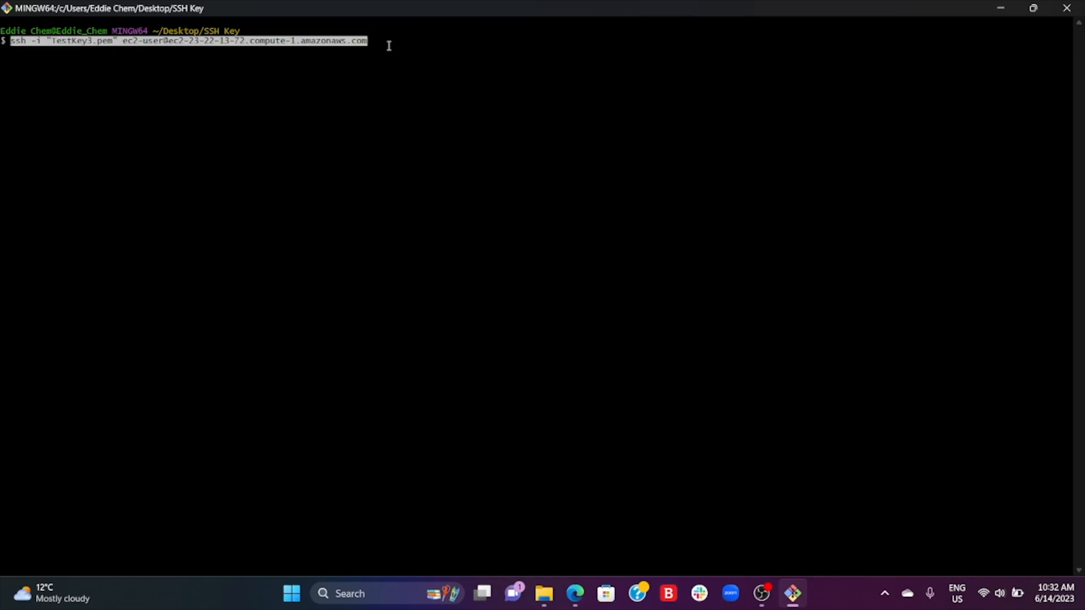
{"action": "key", "text": "Return"}
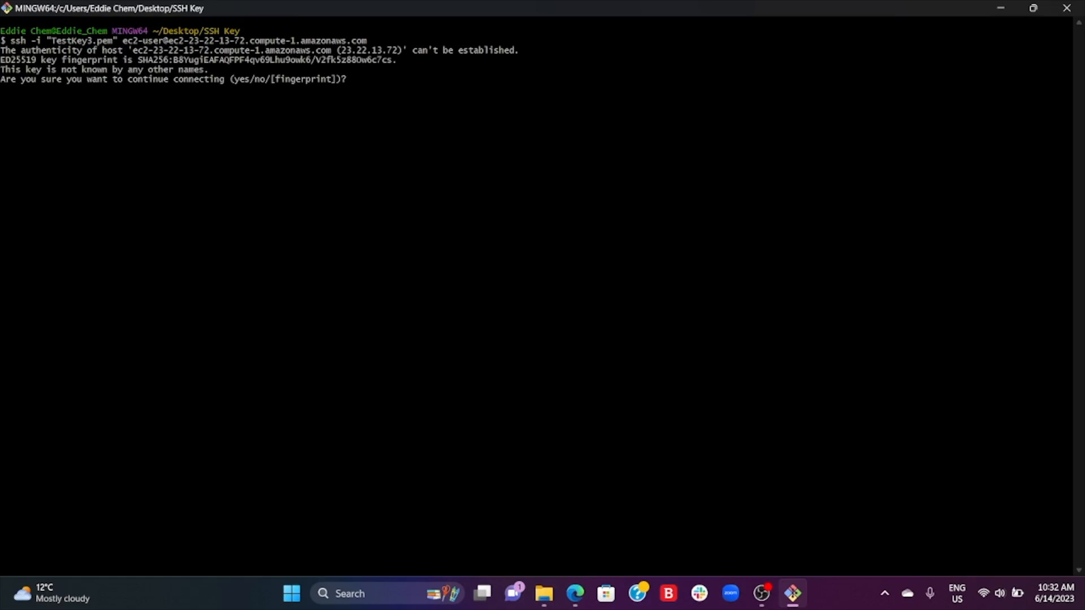
{"action": "key", "text": "ctrl+plus"}
{"action": "key", "text": "ctrl+plus"}
{"action": "key", "text": "ctrl+plus"}
{"action": "key", "text": "ctrl+plus"}
{"action": "key", "text": "ctrl+plus"}
{"action": "key", "text": "ctrl+plus"}
{"action": "key", "text": "ctrl+plus"}
{"action": "key", "text": "ctrl+plus"}
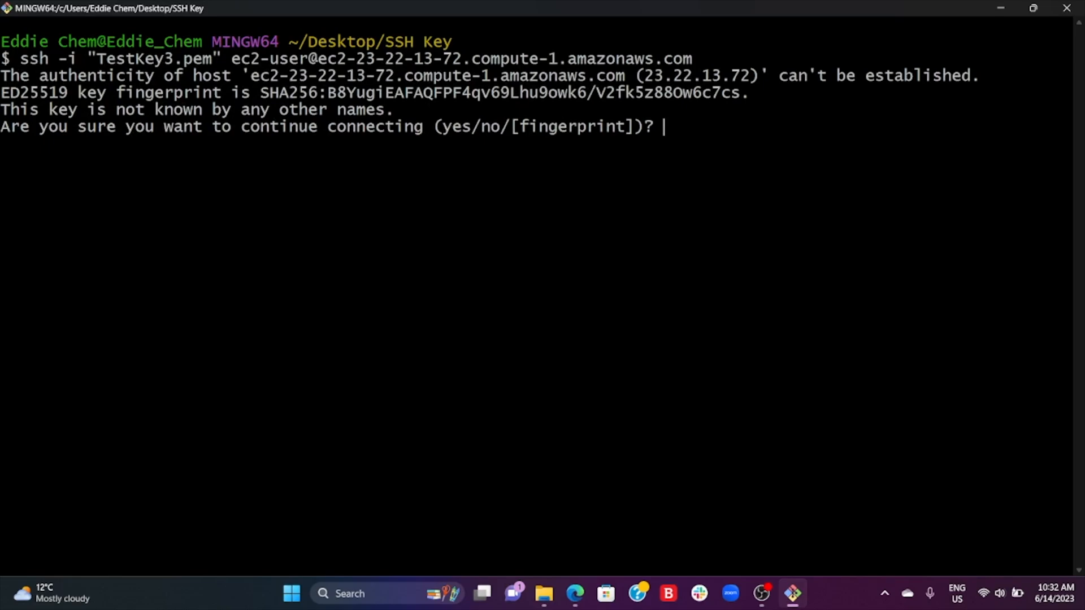
{"action": "type", "text": "yes"}
{"action": "key", "text": "Return"}
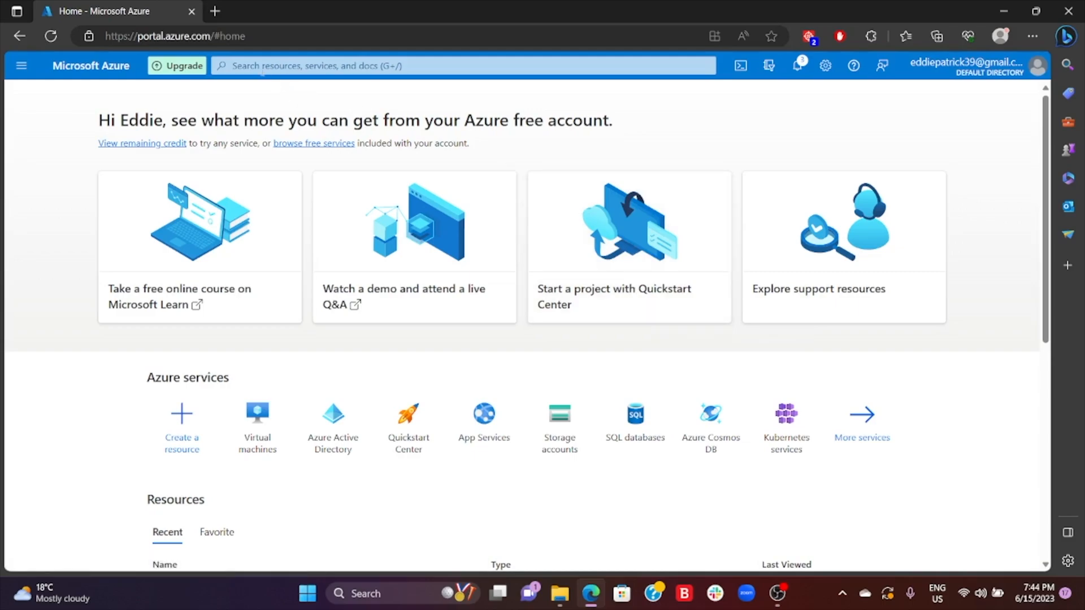
- In the Azure portal, open the virtual machines list and start creating a new Azure virtual machine
{"action": "left_click", "coordinate": [263, 68]}
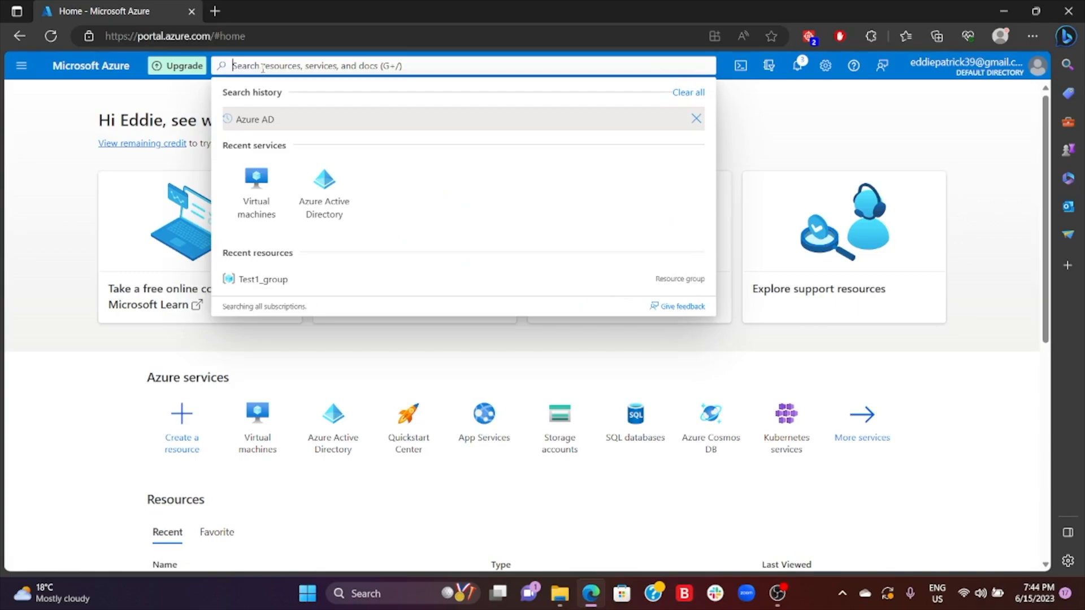
{"action": "left_click", "coordinate": [21, 66]}
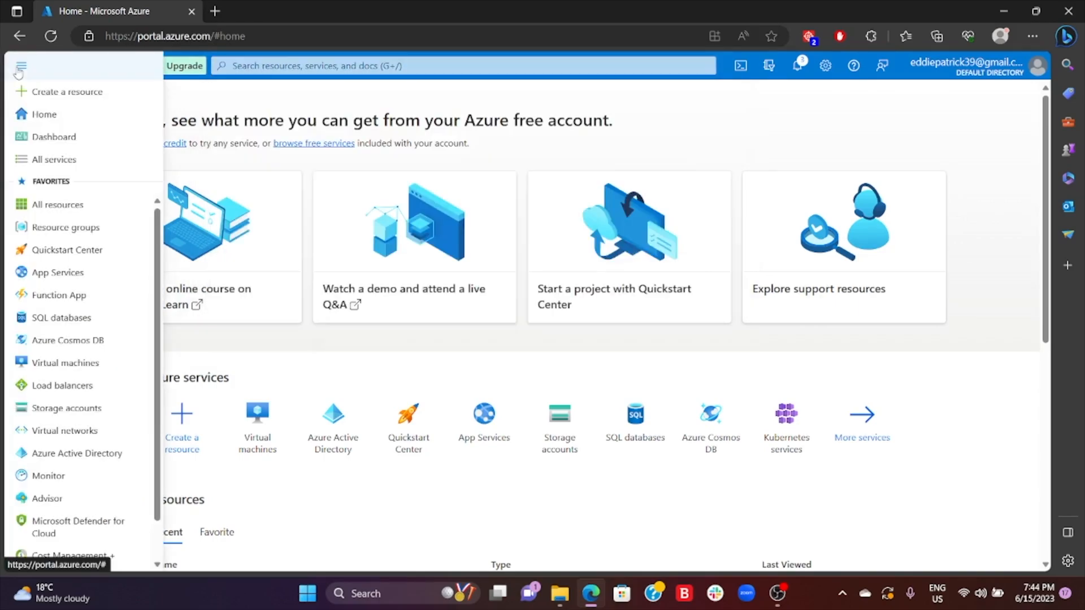
{"action": "left_click", "coordinate": [75, 364]}
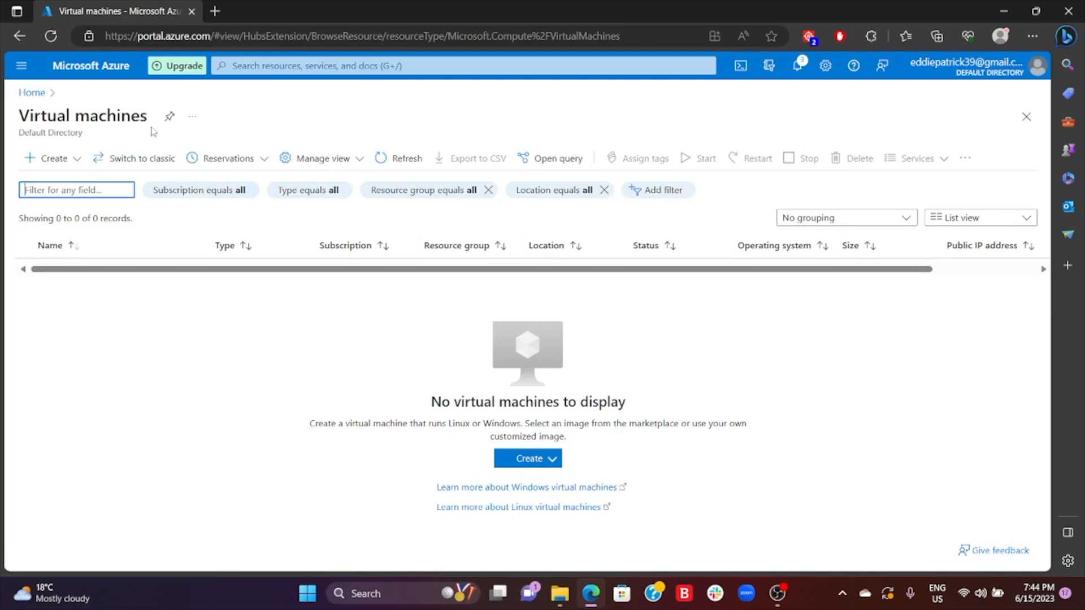
{"action": "left_click", "coordinate": [52, 163]}
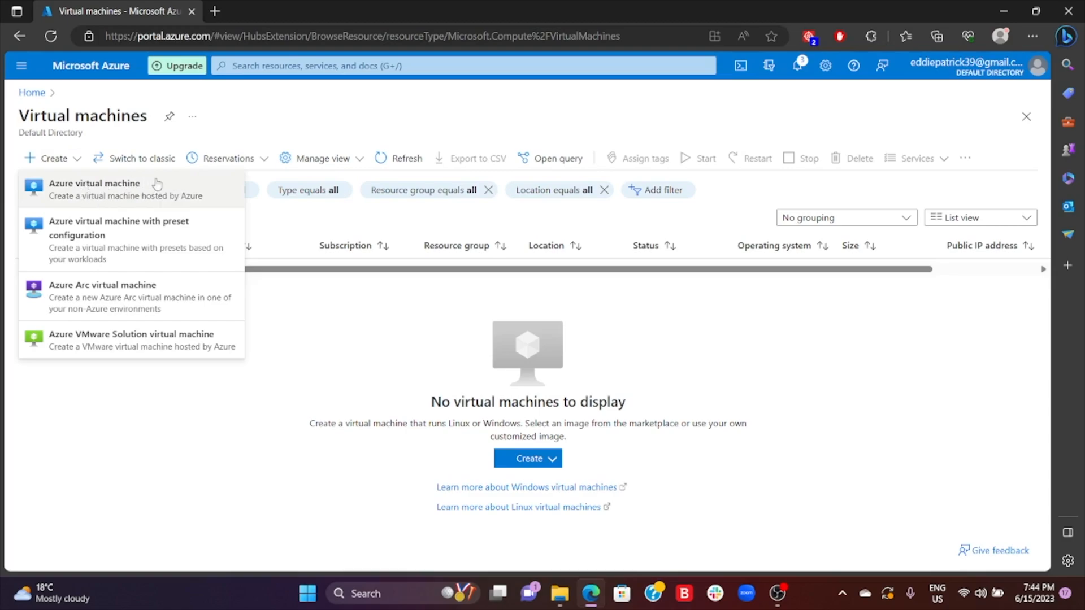
{"action": "left_click", "coordinate": [125, 186]}
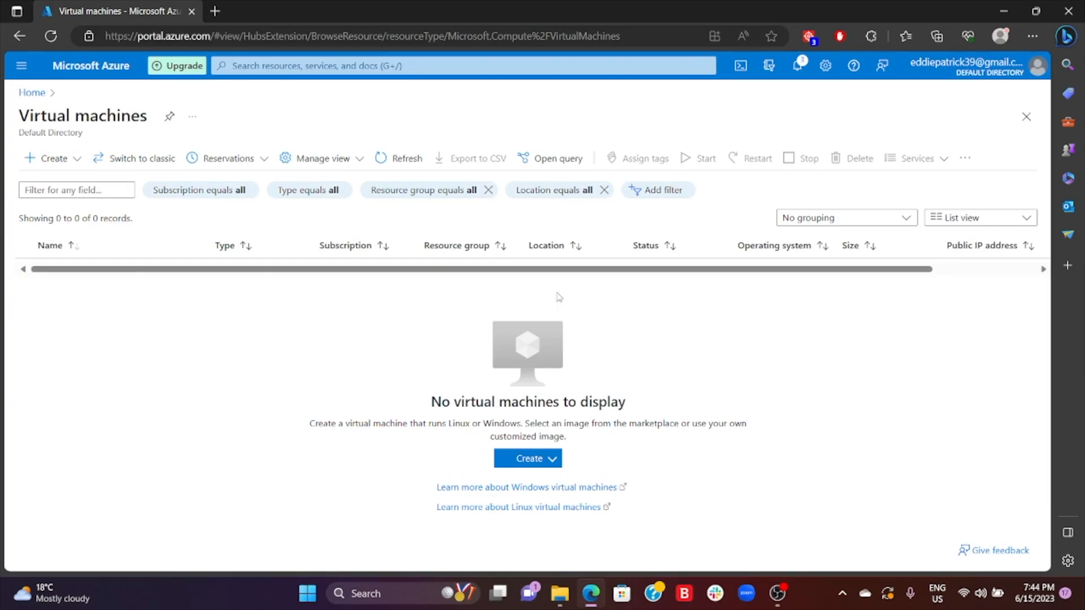
{"action": "left_click", "coordinate": [64, 160]}
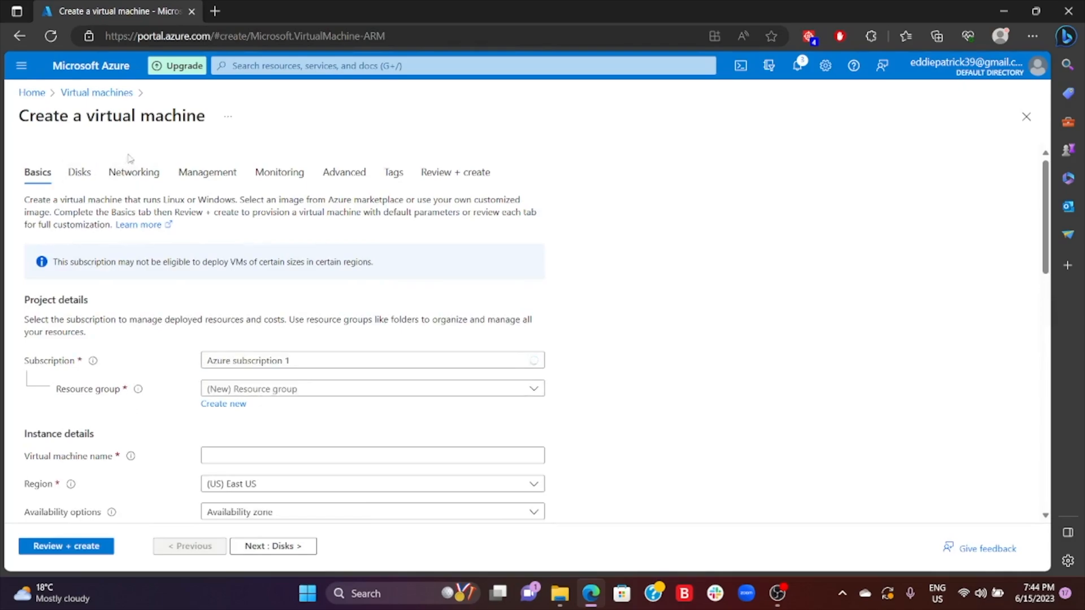
- Assign the existing resource group Test1_group and name the virtual machine TestServer1
{"action": "scroll", "coordinate": [309, 261], "scroll_direction": "down", "scroll_amount": 2}
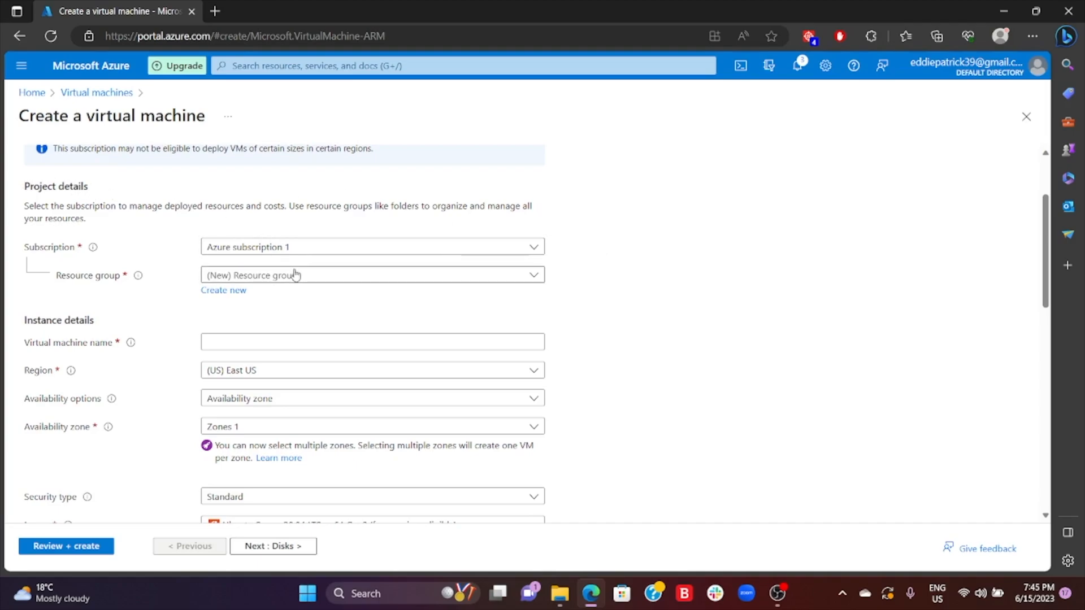
{"action": "left_click", "coordinate": [333, 279]}
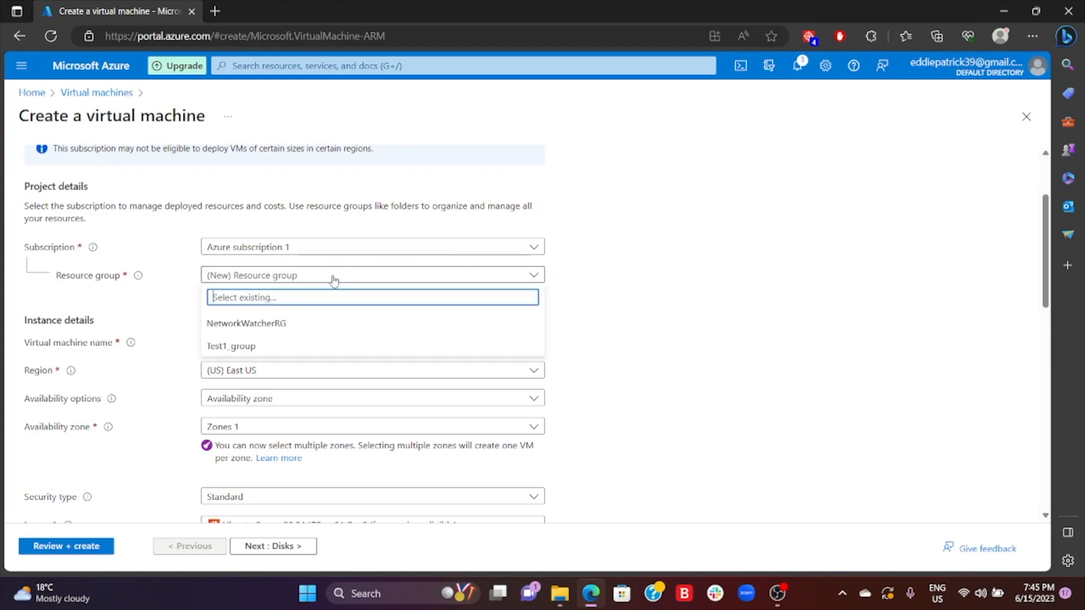
{"action": "left_click", "coordinate": [276, 346]}
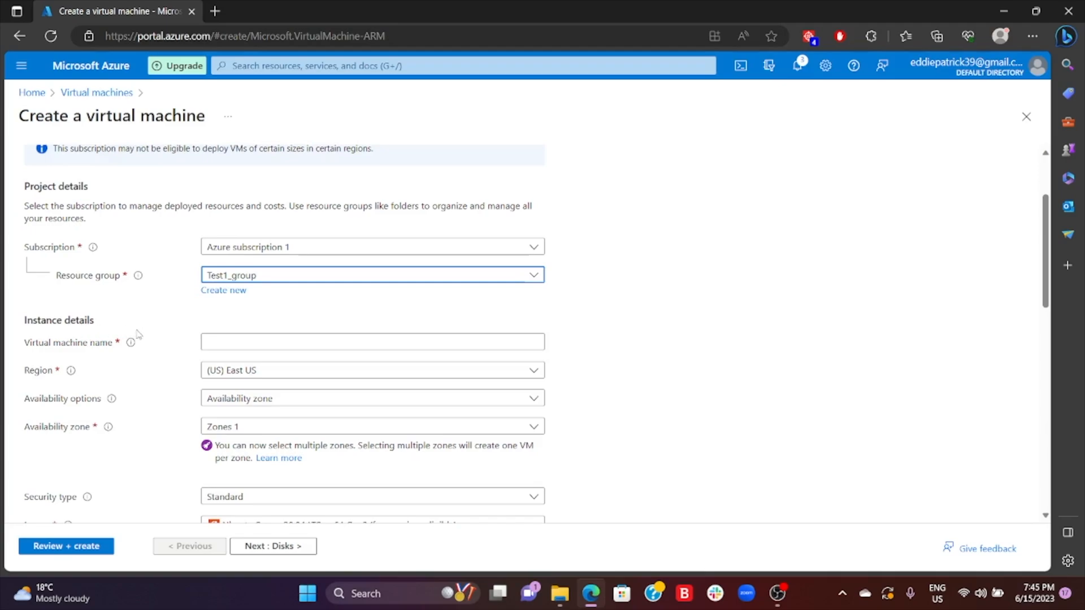
{"action": "left_click", "coordinate": [250, 342]}
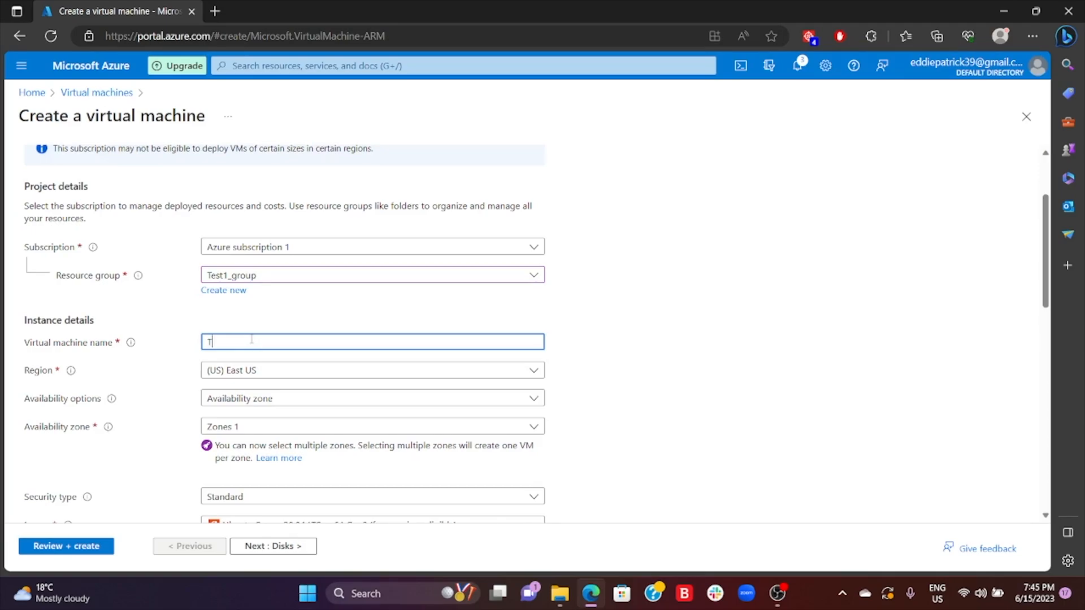
{"action": "type", "text": "TE"}
{"action": "key", "text": "BackSpace"}
{"action": "type", "text": "estServer1"}
- Review the choices offered for the virtual machine's region and availability options
{"action": "left_click", "coordinate": [533, 373]}
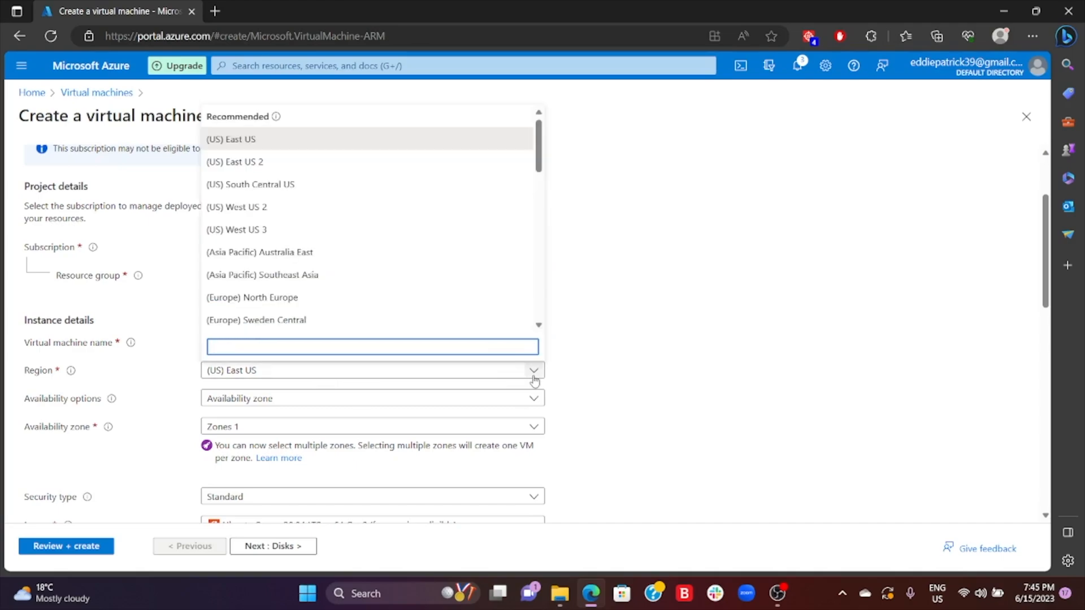
{"action": "left_click", "coordinate": [534, 374]}
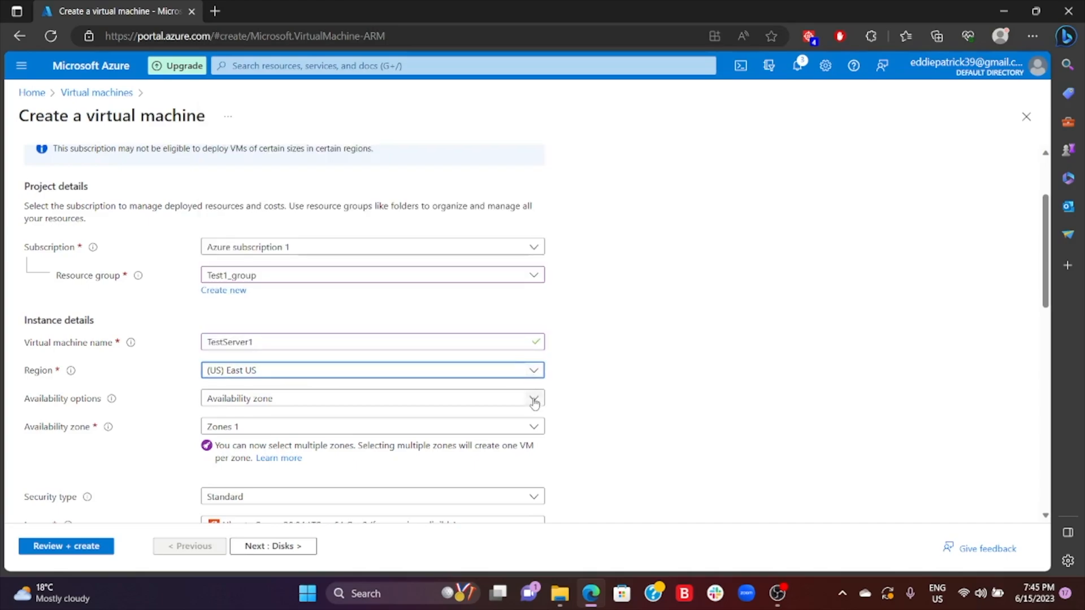
{"action": "left_click", "coordinate": [534, 401]}
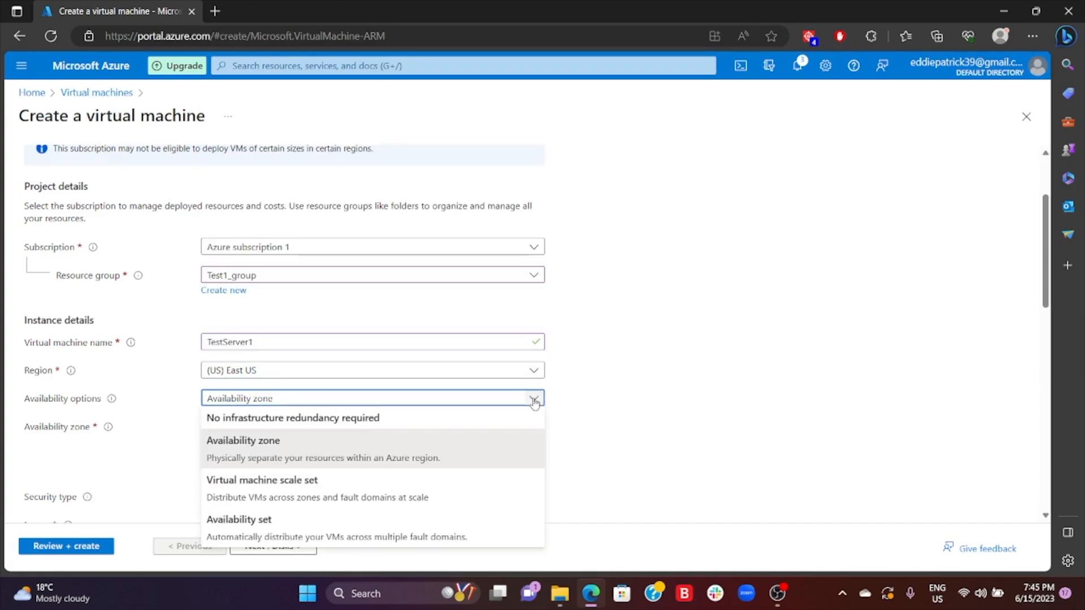
{"action": "left_click", "coordinate": [534, 402]}
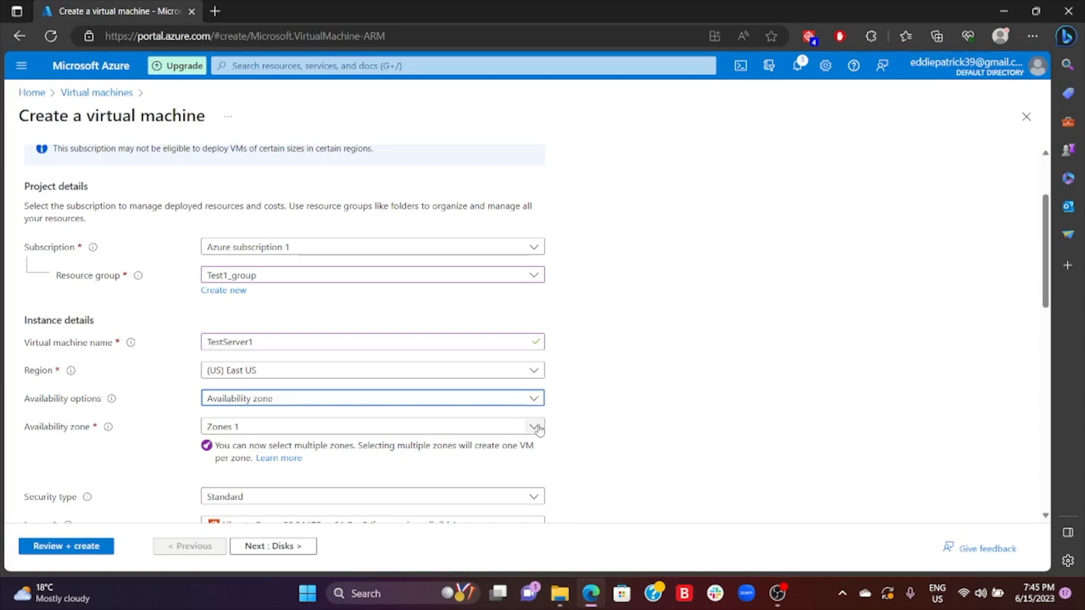
- Try adding Zone 2 and Zone 3 to the availability zones, and restore the selection to Zone 1 only
{"action": "left_click", "coordinate": [535, 428]}
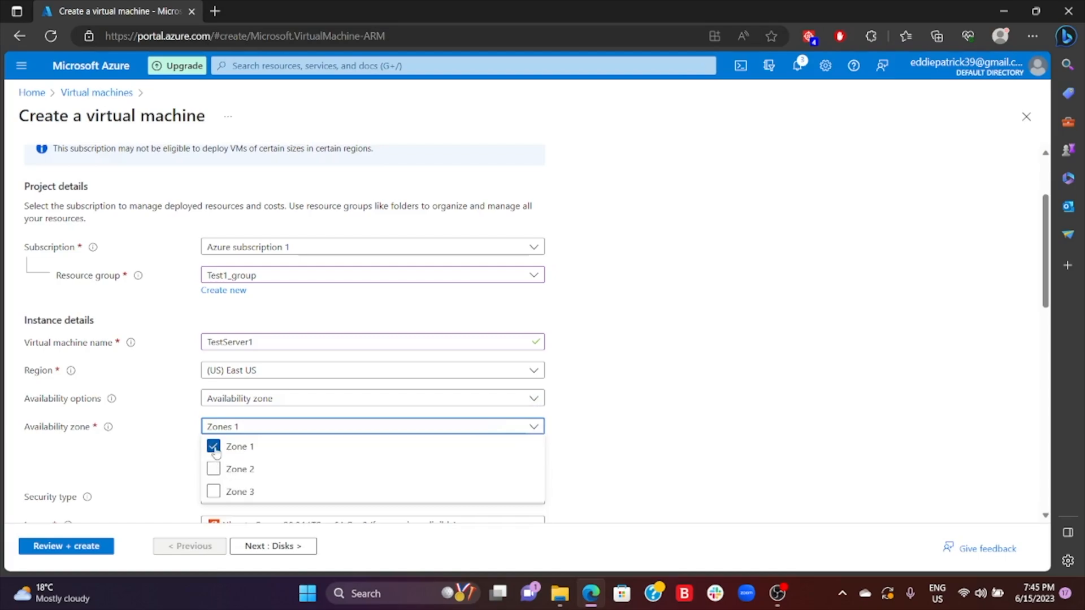
{"action": "left_click", "coordinate": [214, 469]}
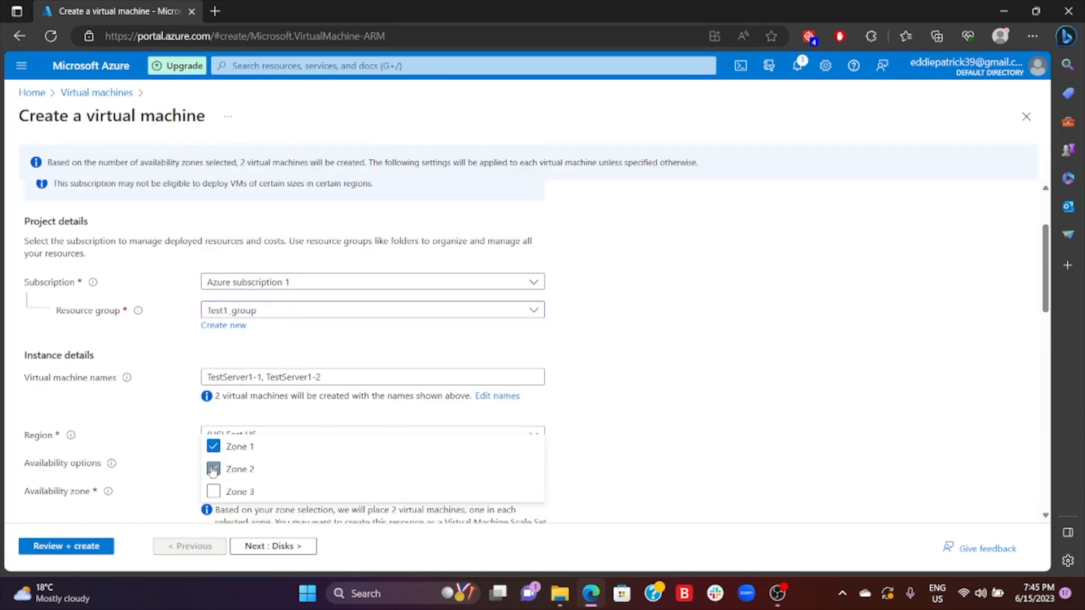
{"action": "scroll", "coordinate": [260, 396], "scroll_direction": "down", "scroll_amount": 2}
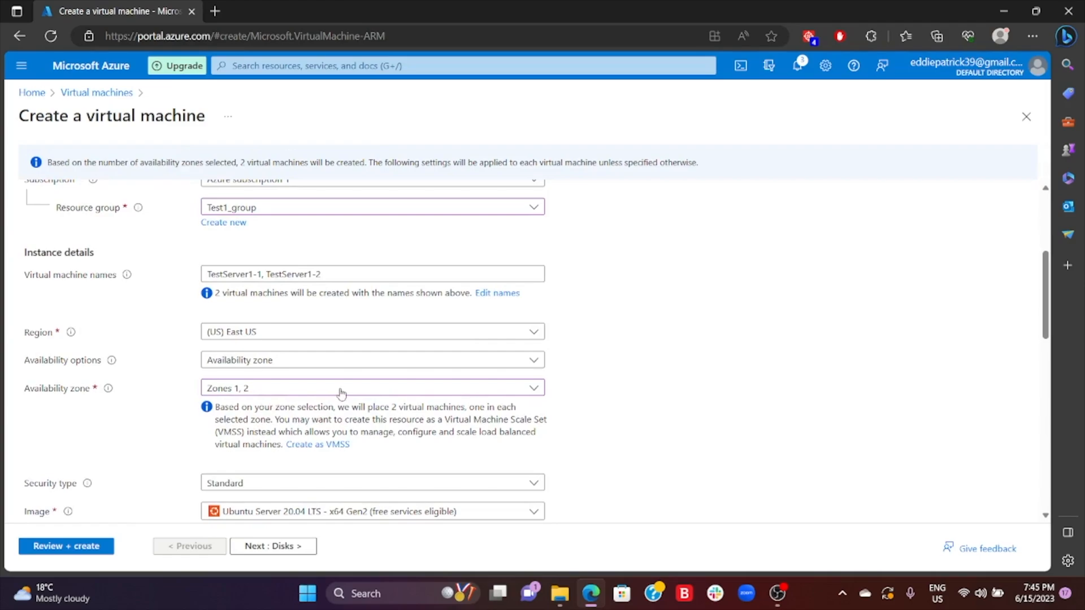
{"action": "left_click", "coordinate": [341, 388]}
{"action": "left_click", "coordinate": [214, 453]}
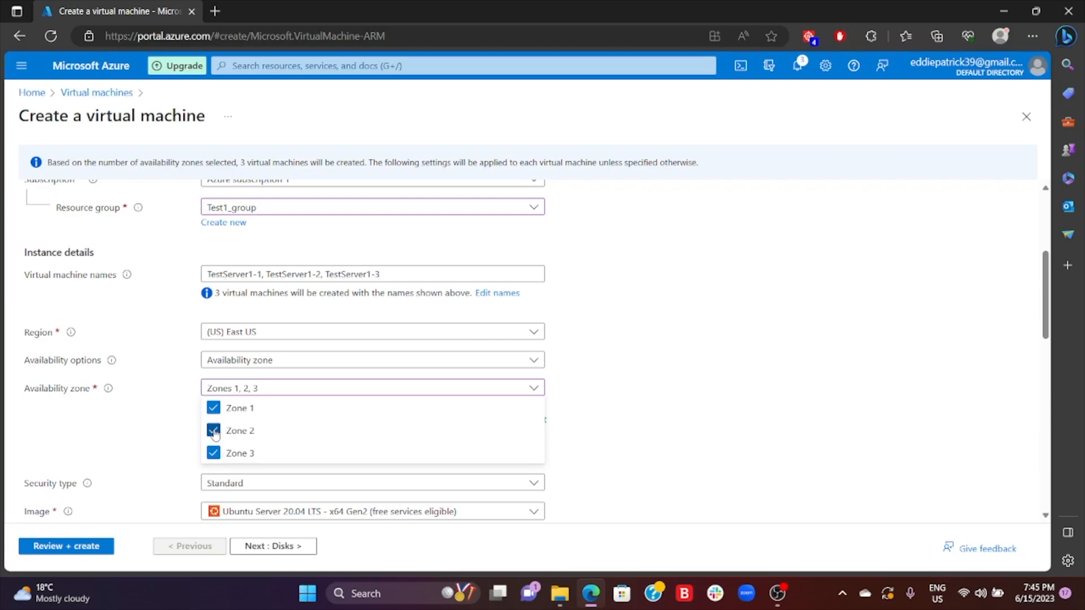
{"action": "left_click", "coordinate": [214, 432]}
{"action": "left_click", "coordinate": [214, 454]}
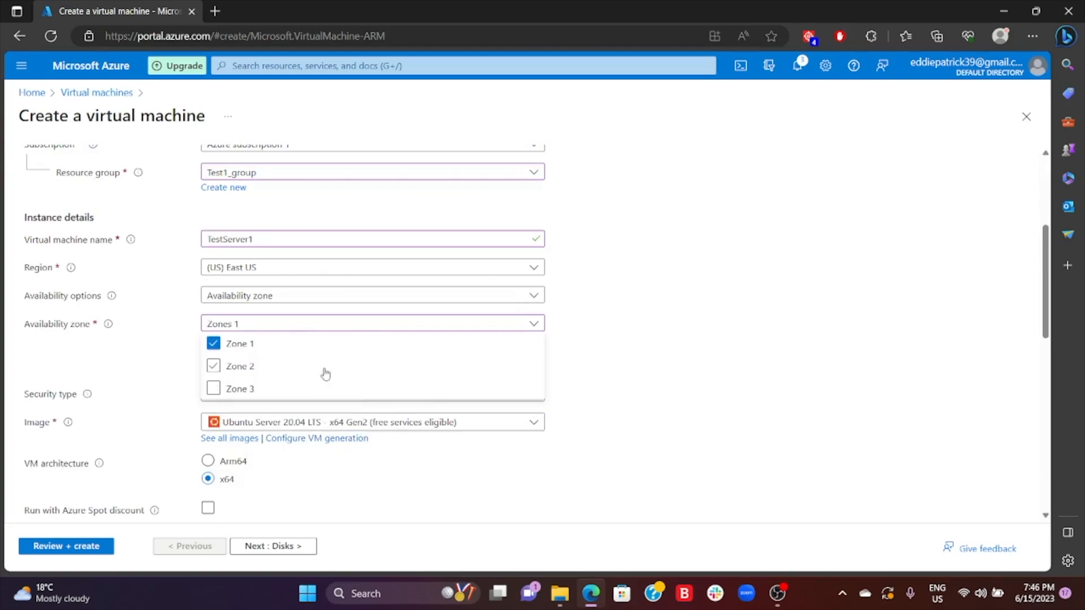
{"action": "left_click", "coordinate": [592, 334]}
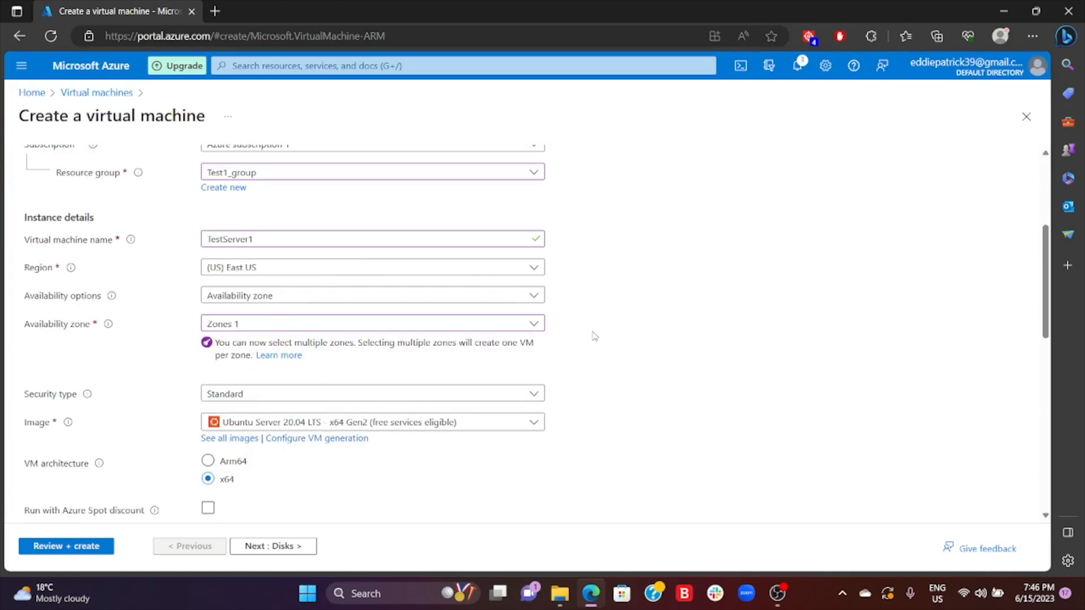
- Check the security type setting, browse the available images, and choose Ubuntu Server 20.04 LTS - x64 Gen2
{"action": "scroll", "coordinate": [417, 339], "scroll_direction": "down", "scroll_amount": 2}
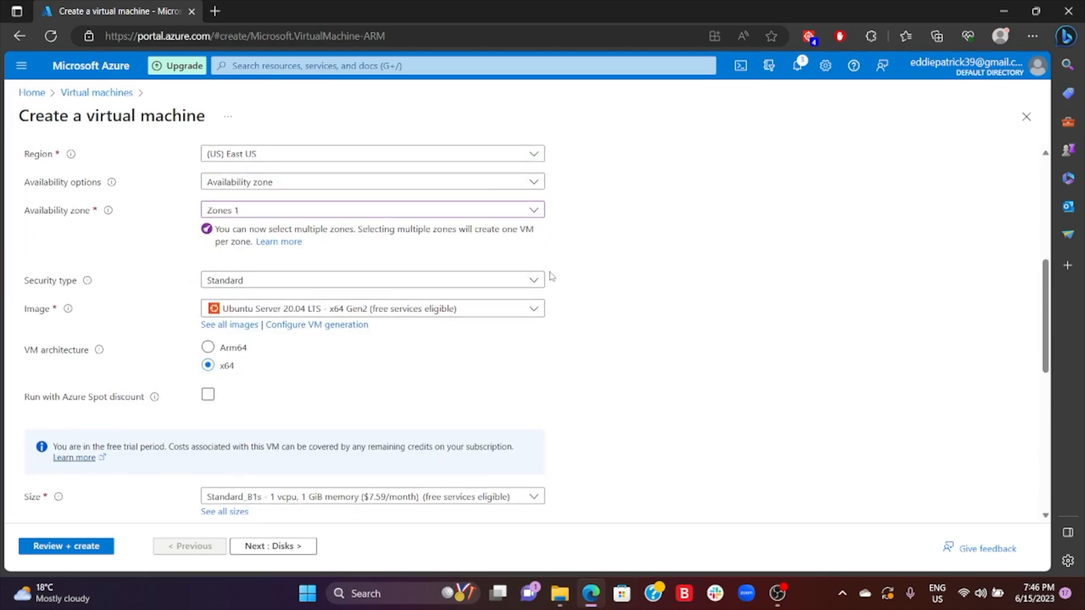
{"action": "left_click", "coordinate": [534, 282]}
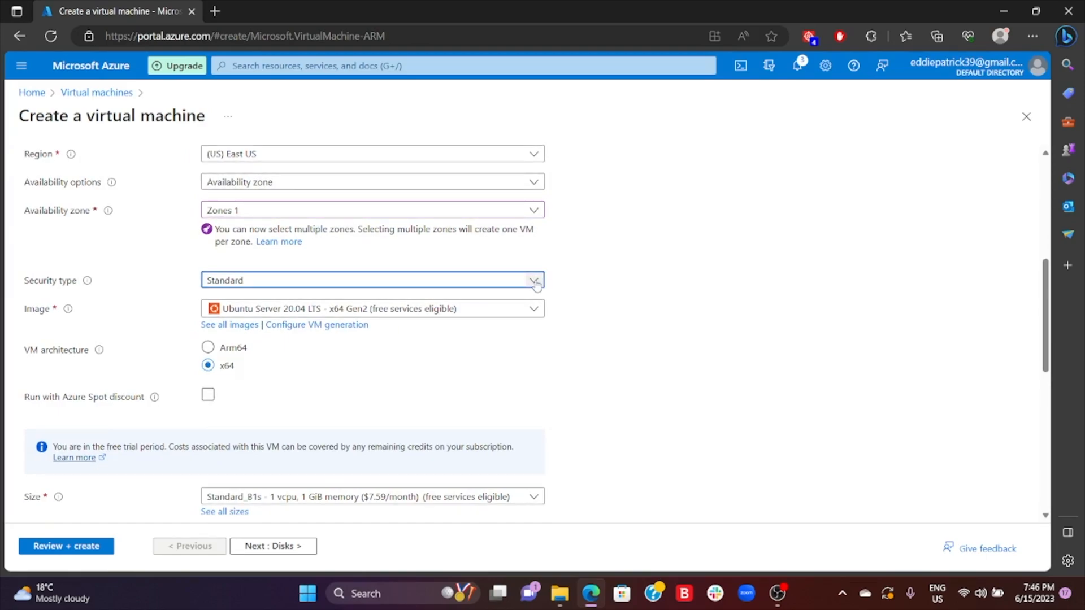
{"action": "left_click", "coordinate": [535, 282]}
{"action": "left_click", "coordinate": [535, 285]}
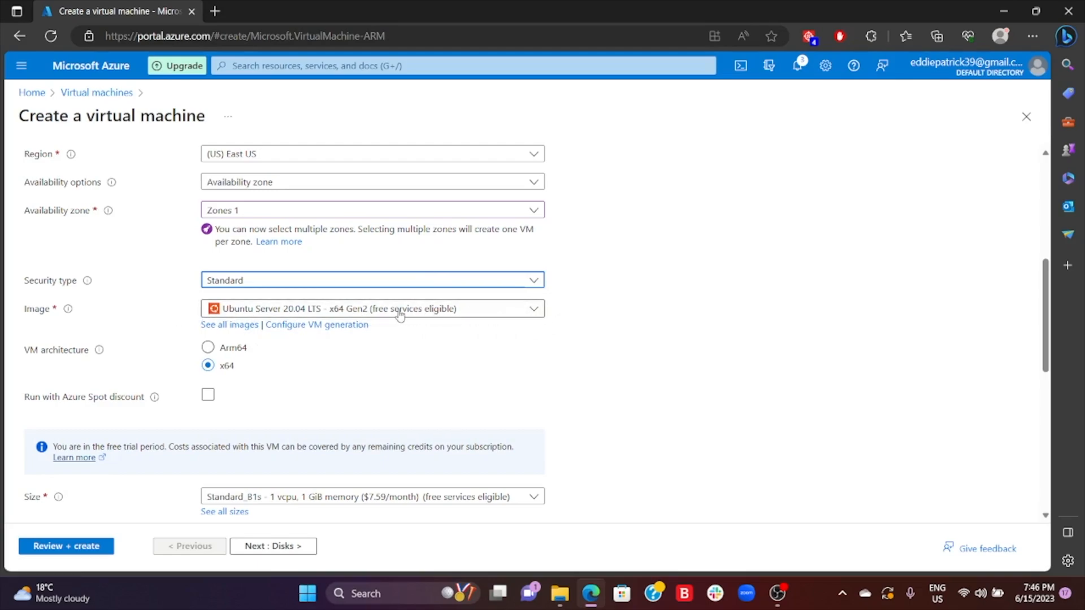
{"action": "left_click", "coordinate": [534, 309]}
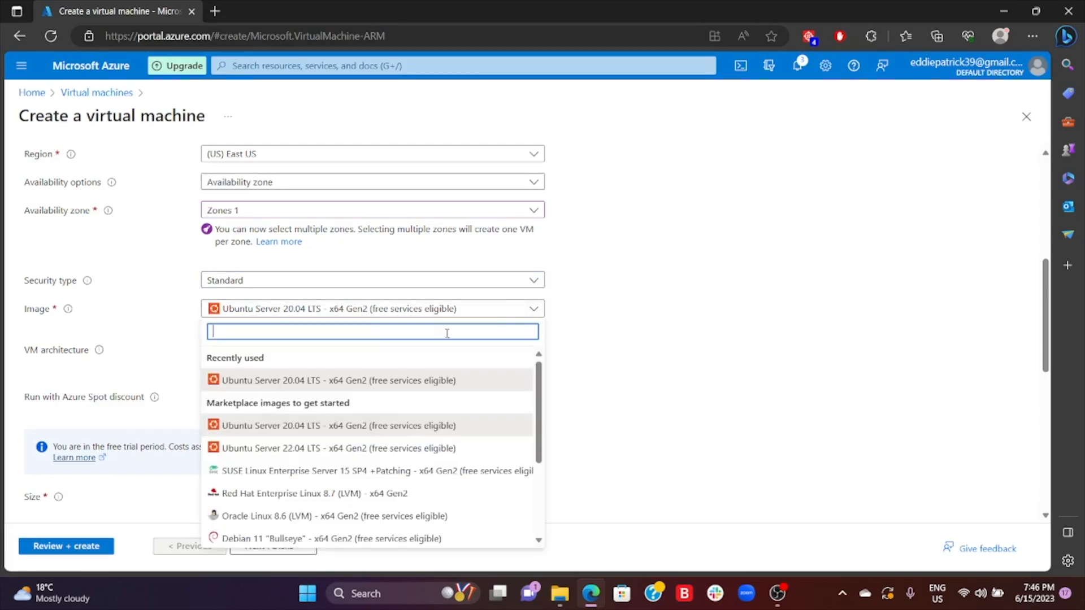
{"action": "scroll", "coordinate": [494, 361], "scroll_direction": "down", "scroll_amount": 1}
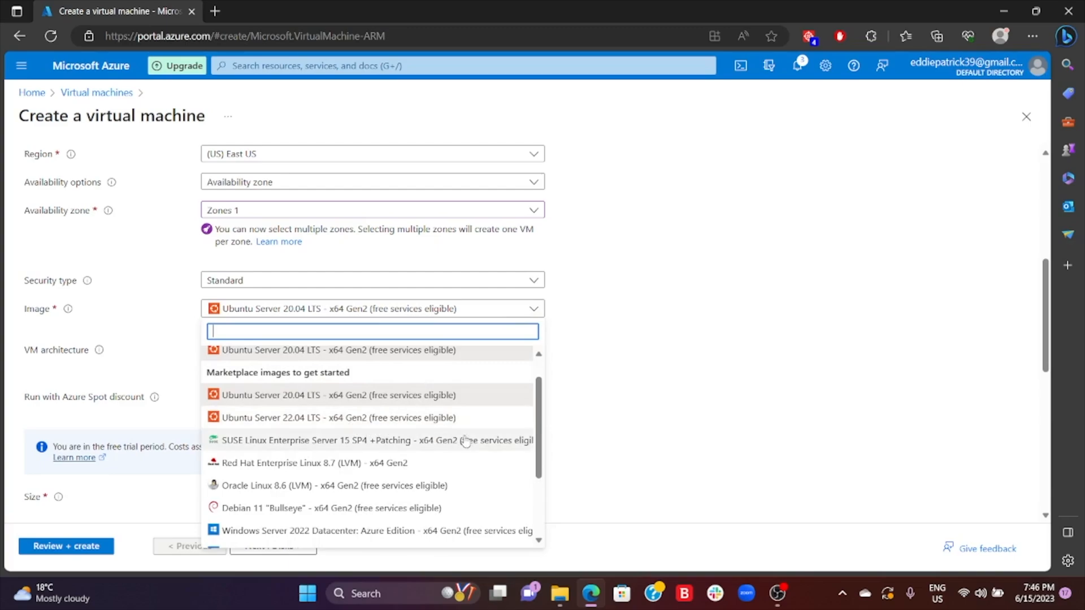
{"action": "scroll", "coordinate": [460, 419], "scroll_direction": "down", "scroll_amount": 2}
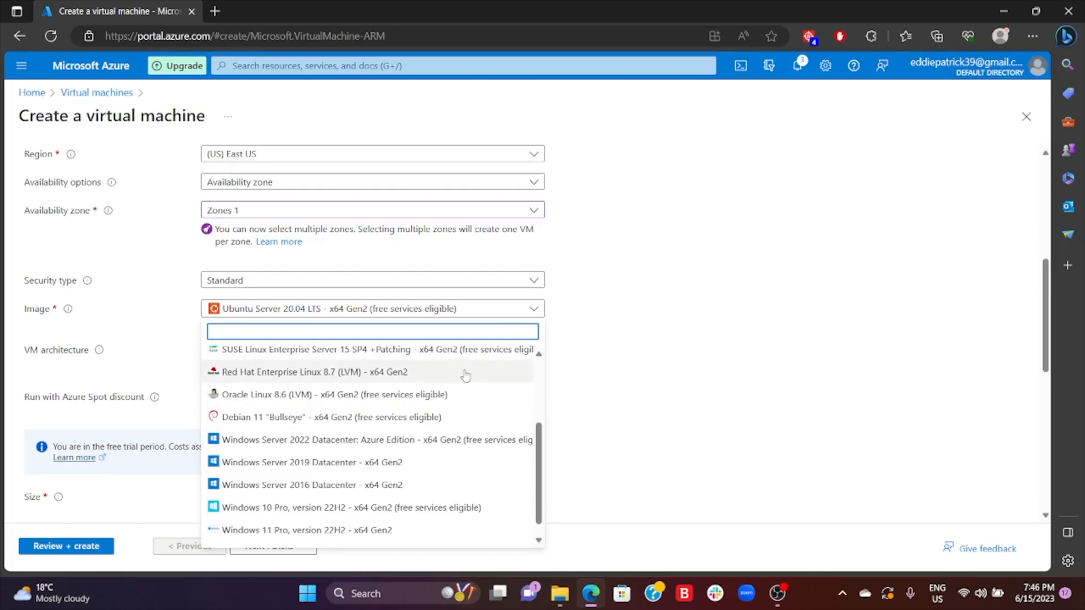
{"action": "scroll", "coordinate": [463, 375], "scroll_direction": "up", "scroll_amount": 3}
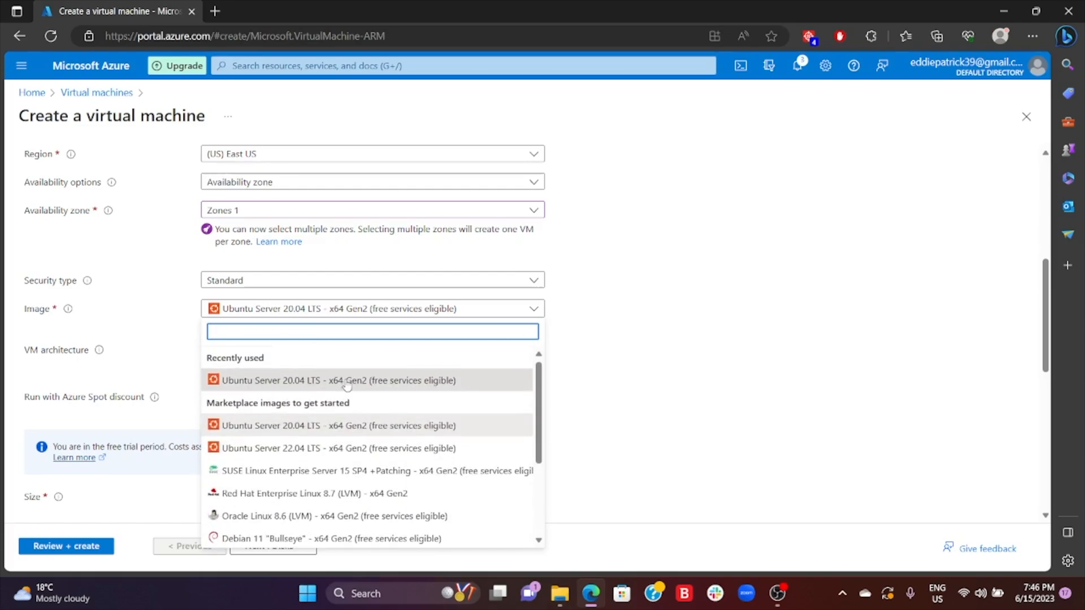
{"action": "left_click", "coordinate": [321, 381]}
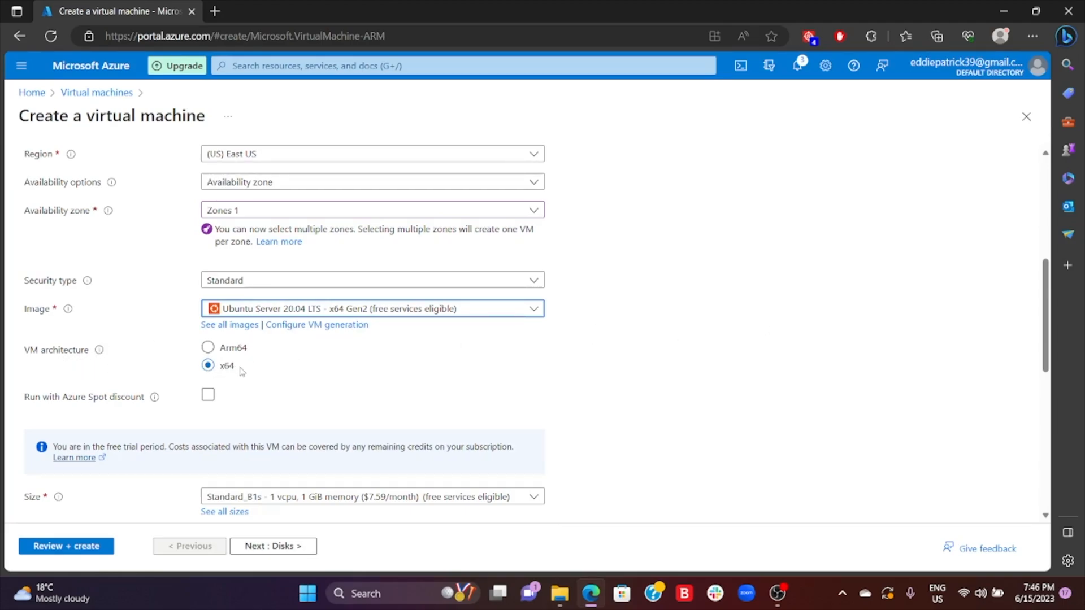
- Check the VM architecture setting and the available virtual machine sizes, leaving Standard_B1s selected
{"action": "scroll", "coordinate": [440, 334], "scroll_direction": "down", "scroll_amount": 3}
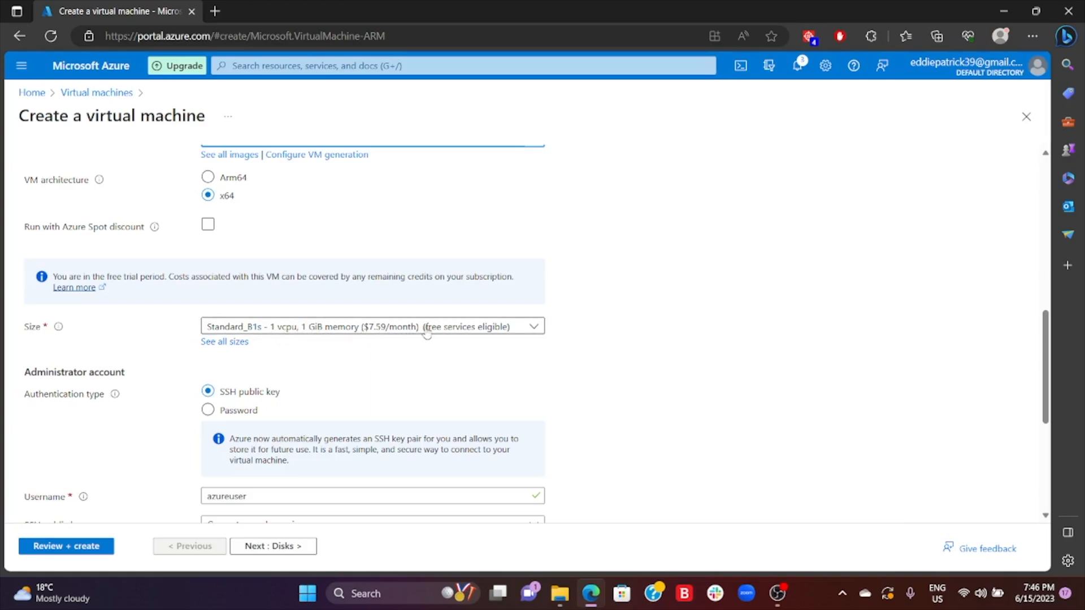
{"action": "scroll", "coordinate": [428, 316], "scroll_direction": "down", "scroll_amount": 2}
{"action": "scroll", "coordinate": [428, 316], "scroll_direction": "down", "scroll_amount": 1}
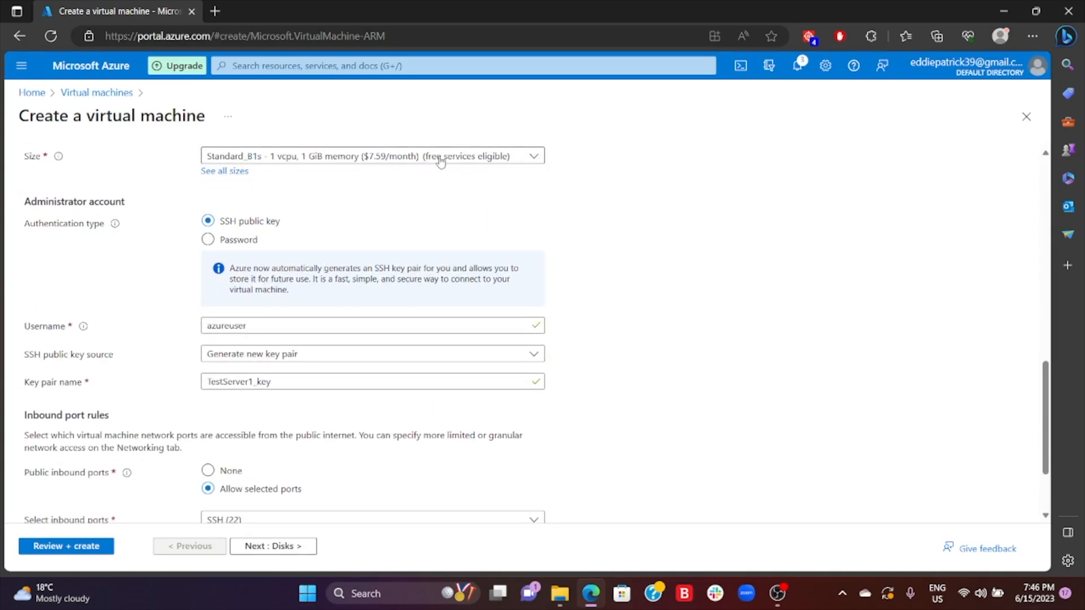
{"action": "left_click", "coordinate": [524, 157]}
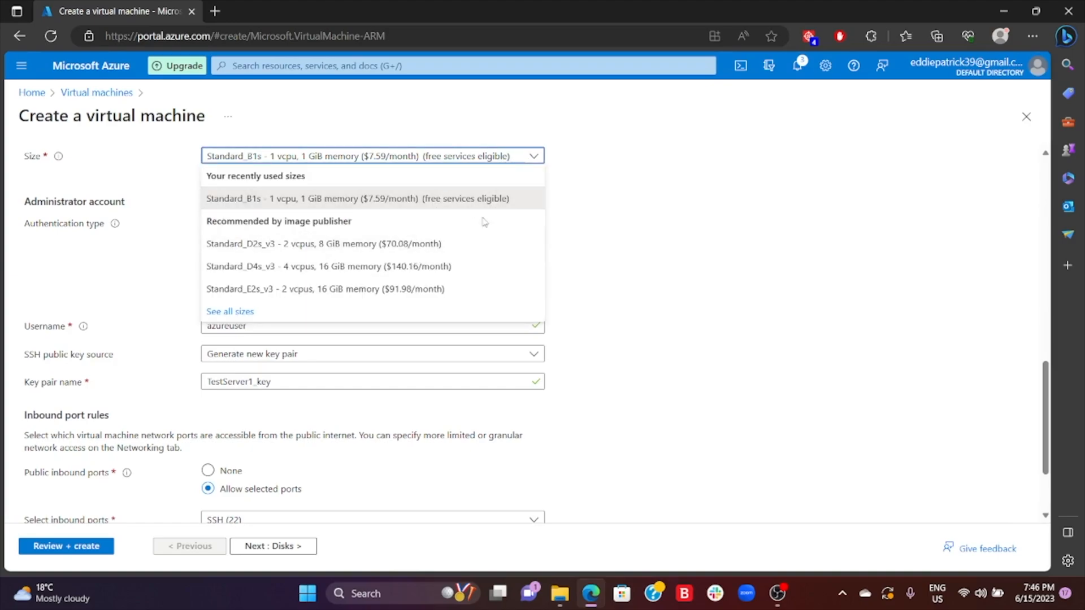
{"action": "left_click", "coordinate": [594, 212]}
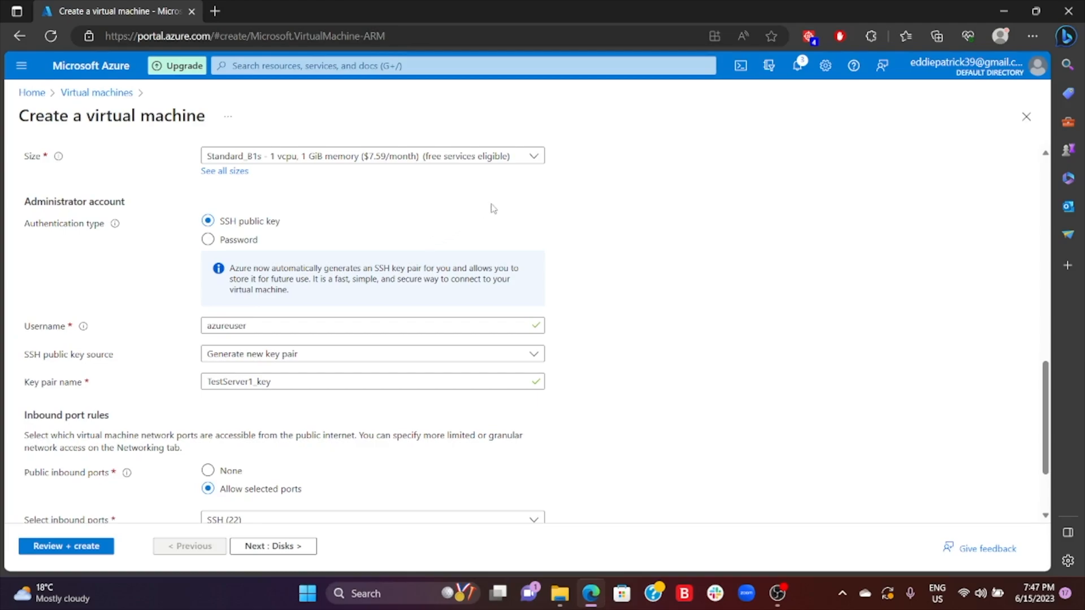
- Compare Password authentication with SSH public key, return to SSH public key, and name the new key pair testkey
{"action": "left_click", "coordinate": [208, 240]}
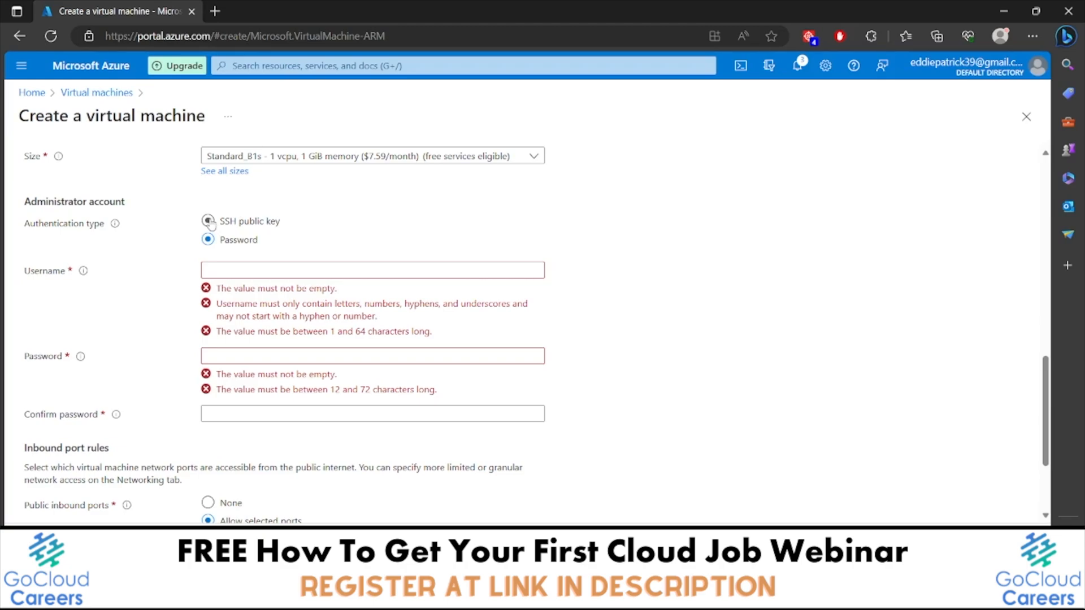
{"action": "left_click", "coordinate": [208, 221]}
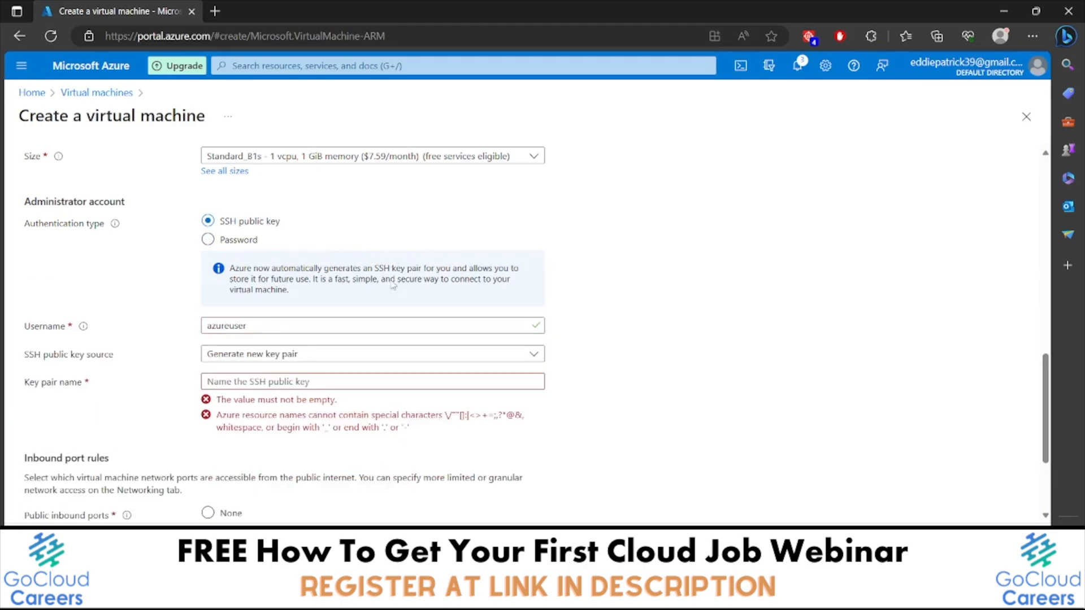
{"action": "left_click", "coordinate": [296, 387]}
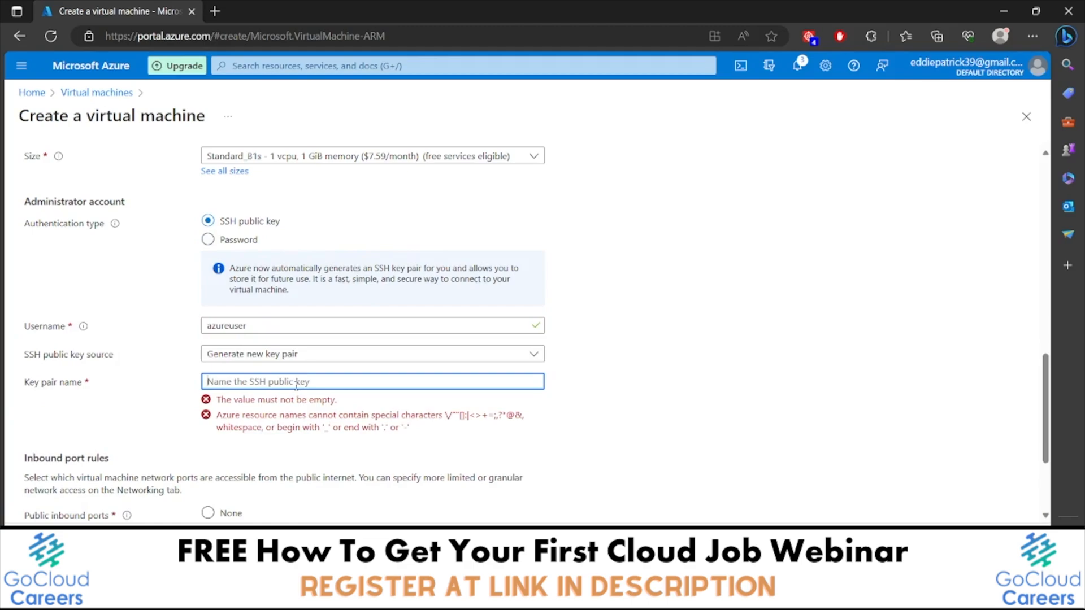
{"action": "type", "text": "testkey"}
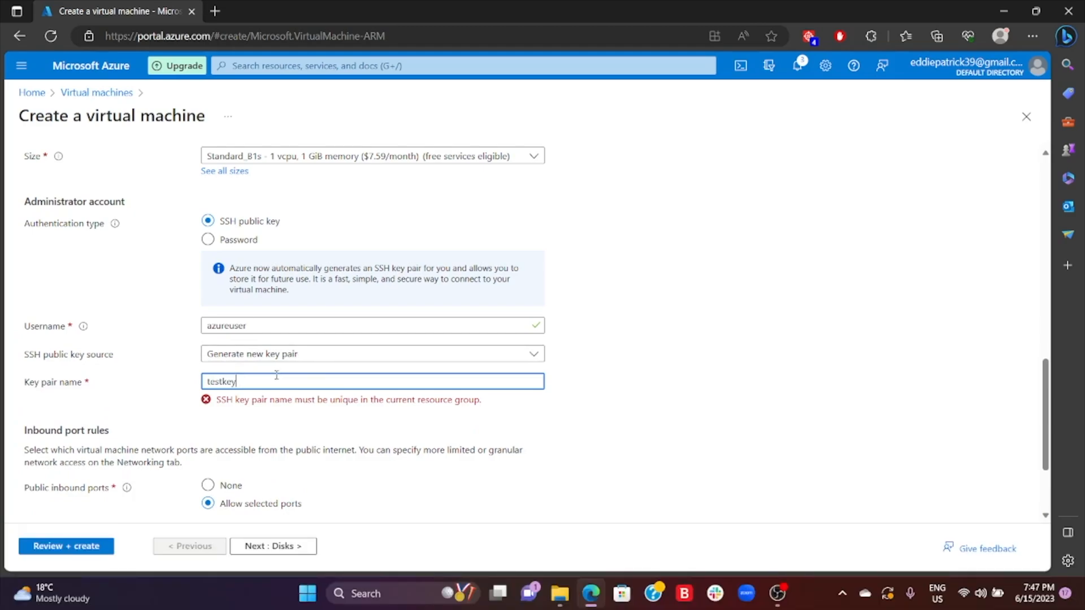
{"action": "left_click", "coordinate": [292, 411]}
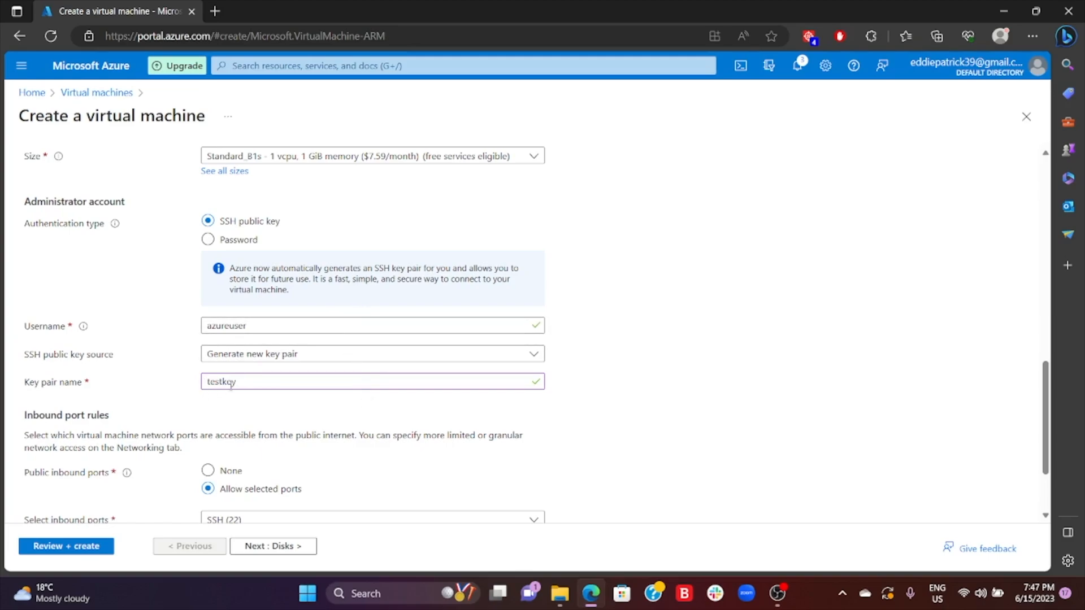
- Proceed to the disk settings and resize the OS disk to 64 GiB (P6) Free account eligible
{"action": "scroll", "coordinate": [231, 386], "scroll_direction": "down", "scroll_amount": 2}
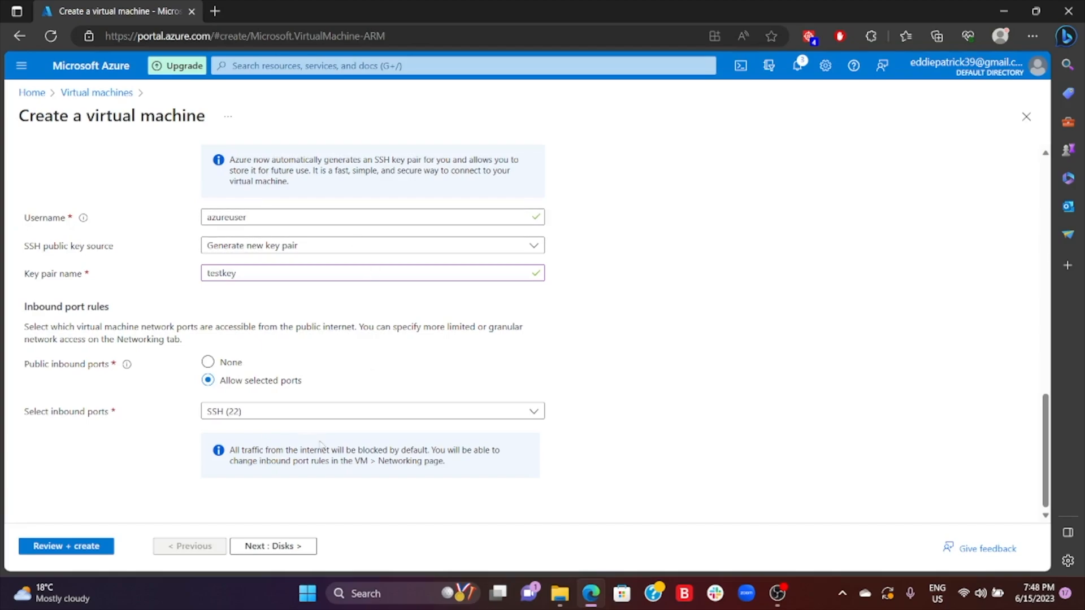
{"action": "left_click", "coordinate": [253, 547]}
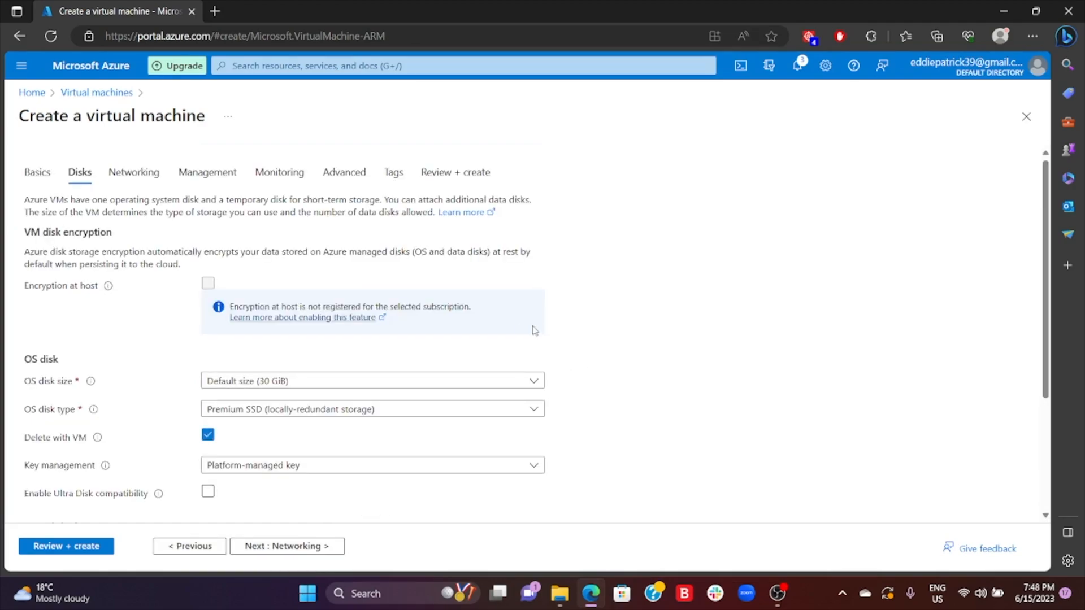
{"action": "scroll", "coordinate": [151, 286], "scroll_direction": "down", "scroll_amount": 2}
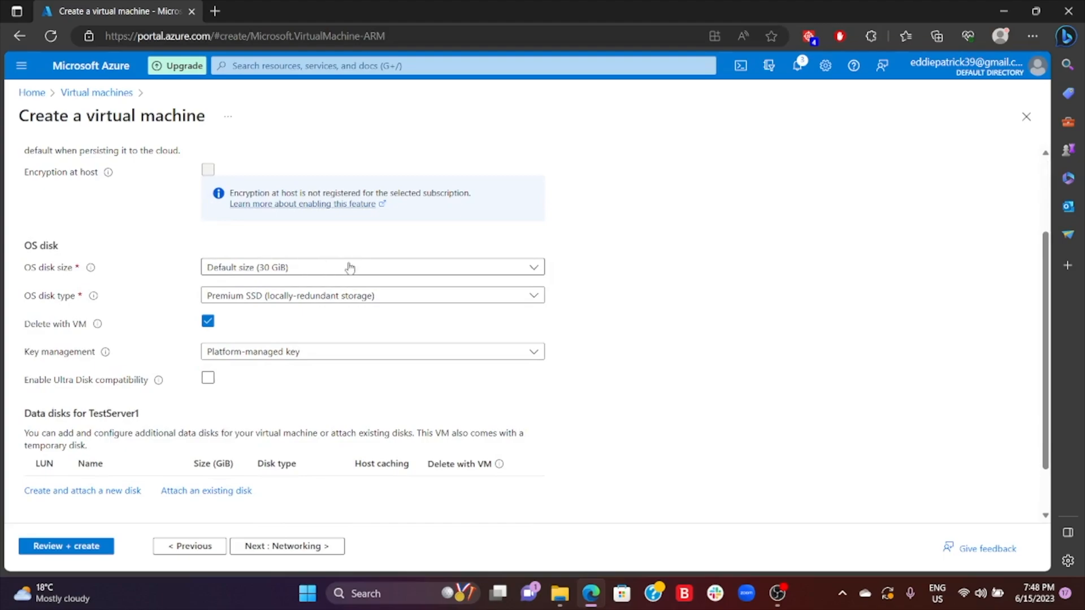
{"action": "left_click", "coordinate": [535, 269]}
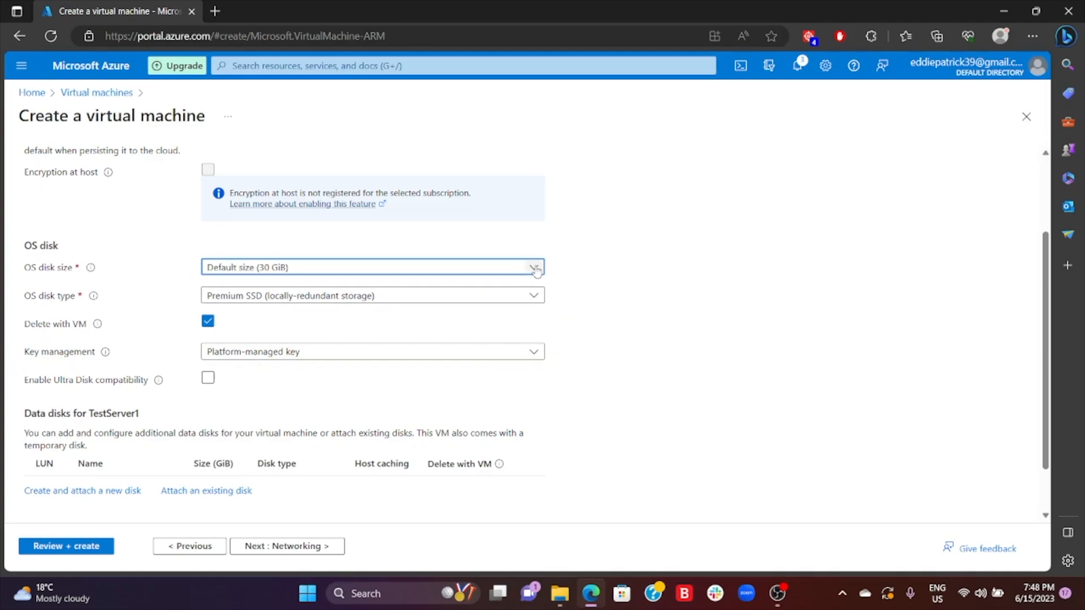
{"action": "left_click", "coordinate": [534, 269]}
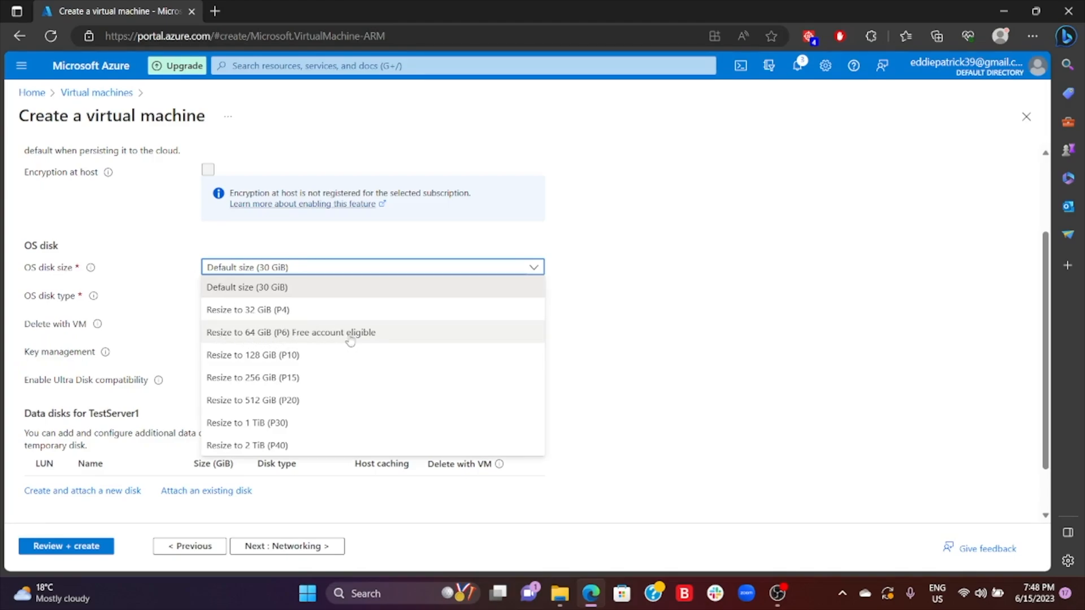
{"action": "left_click", "coordinate": [413, 339]}
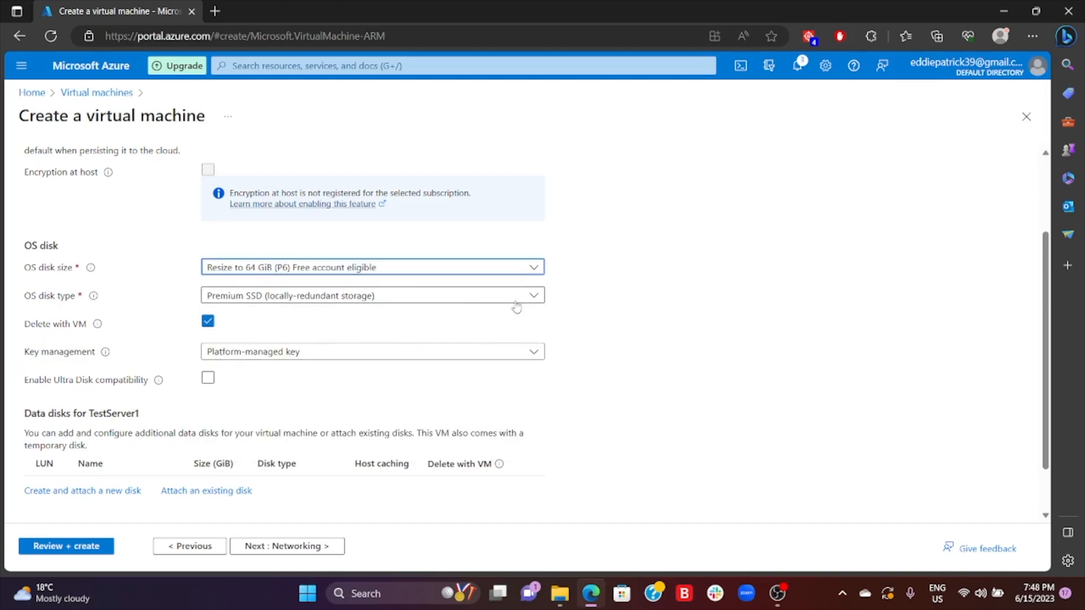
{"action": "scroll", "coordinate": [517, 305], "scroll_direction": "down", "scroll_amount": 1}
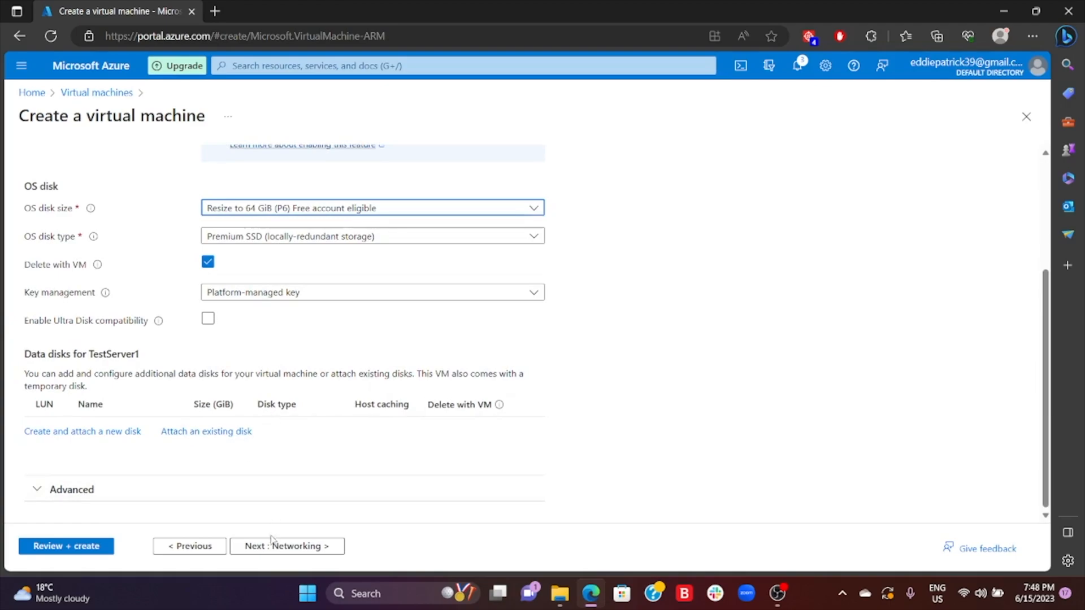
- Proceed to the networking settings and review the network interface, inbound port and load balancing options
{"action": "left_click", "coordinate": [300, 547]}
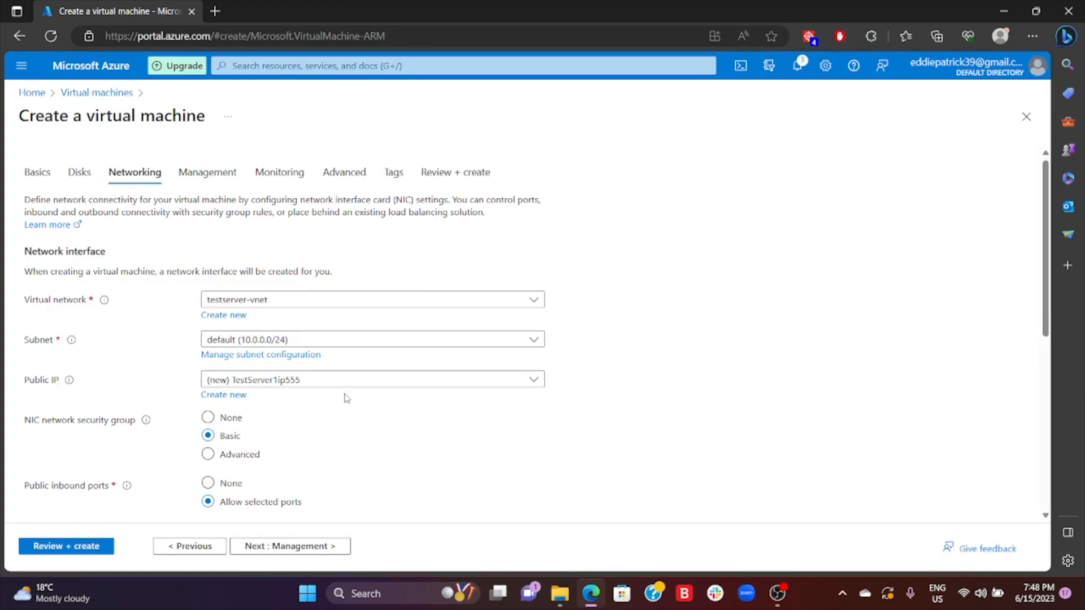
{"action": "scroll", "coordinate": [381, 327], "scroll_direction": "down", "scroll_amount": 5}
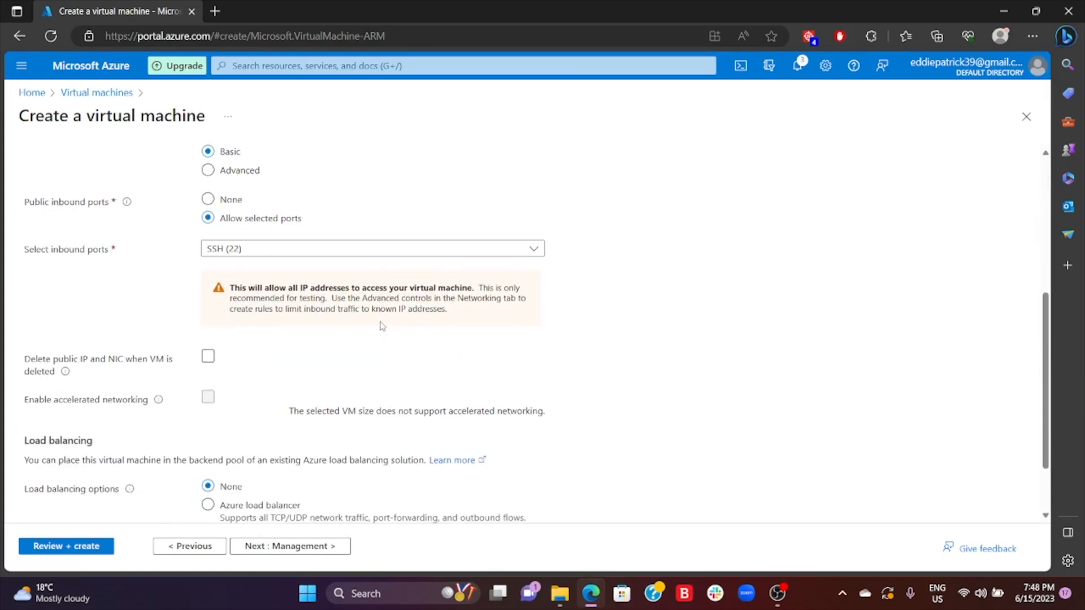
{"action": "scroll", "coordinate": [380, 326], "scroll_direction": "down", "scroll_amount": 1}
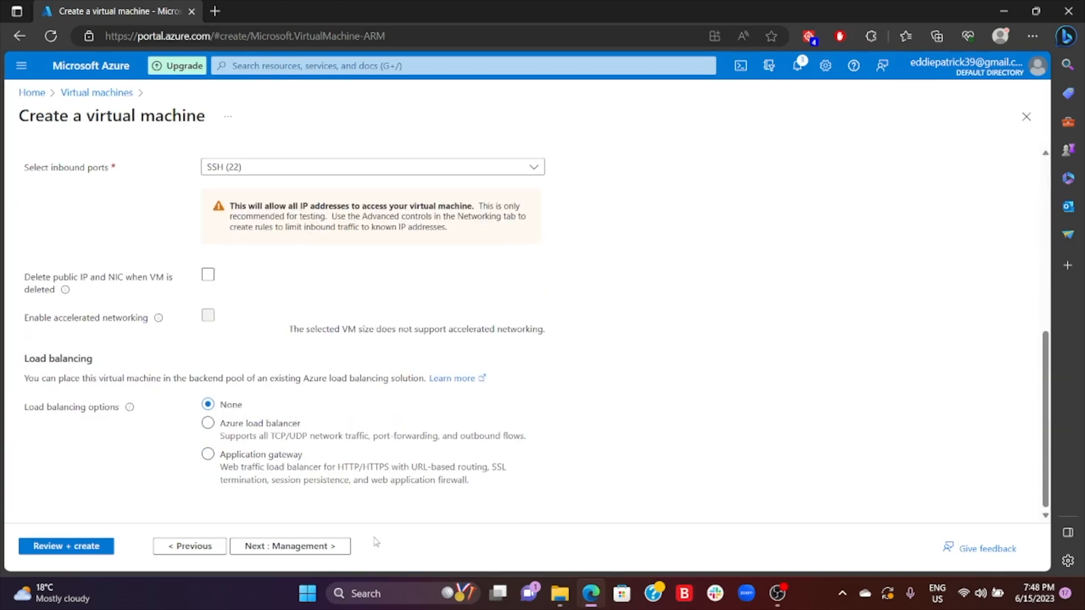
{"action": "scroll", "coordinate": [421, 329], "scroll_direction": "up", "scroll_amount": 6}
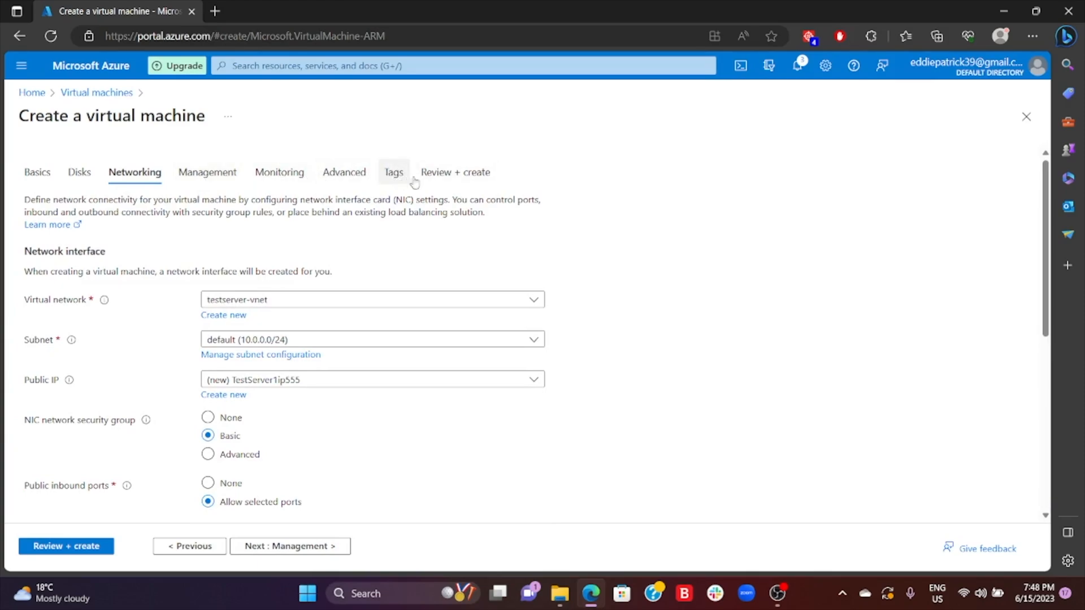
{"action": "scroll", "coordinate": [449, 354], "scroll_direction": "down", "scroll_amount": 4}
{"action": "scroll", "coordinate": [449, 355], "scroll_direction": "down", "scroll_amount": 2}
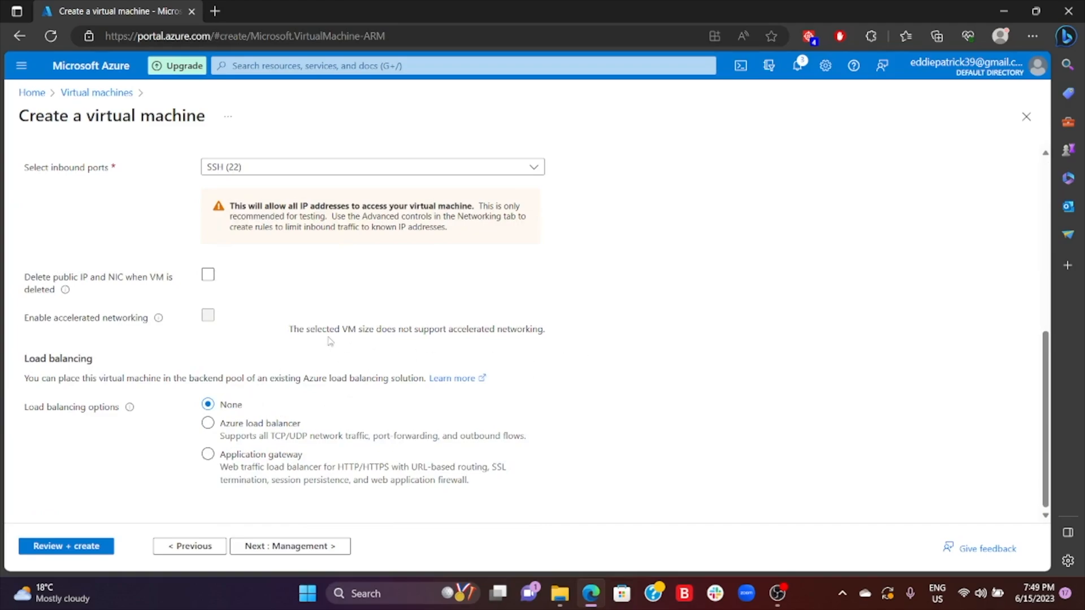
{"action": "scroll", "coordinate": [336, 318], "scroll_direction": "up", "scroll_amount": 7}
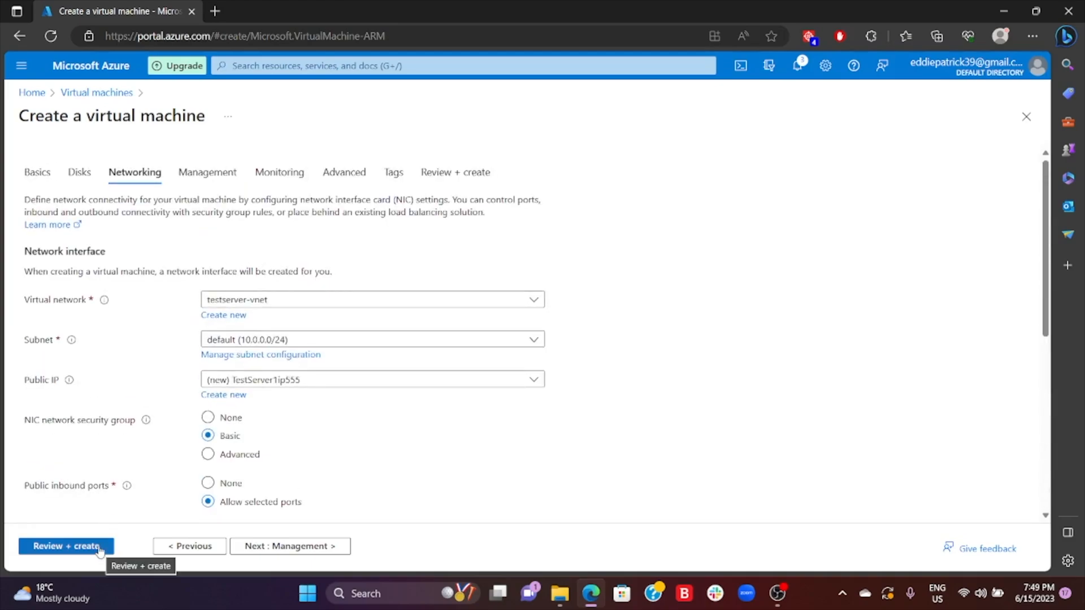
- Validate the virtual machine configuration and check the summary of its basics, disks, monitoring and advanced settings
{"action": "left_click", "coordinate": [68, 547]}
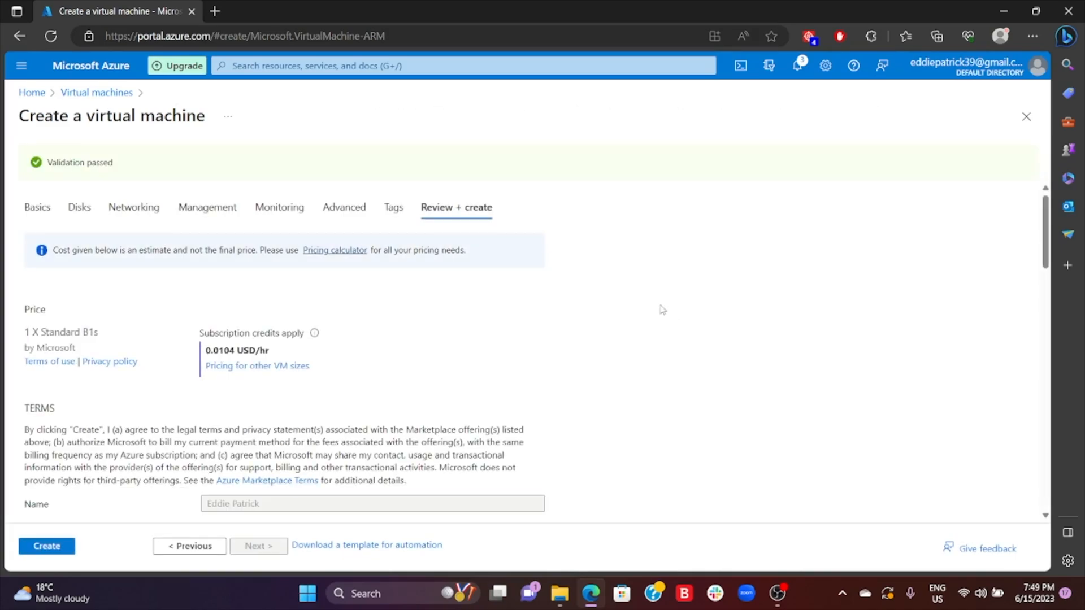
{"action": "scroll", "coordinate": [666, 313], "scroll_direction": "down", "scroll_amount": 10}
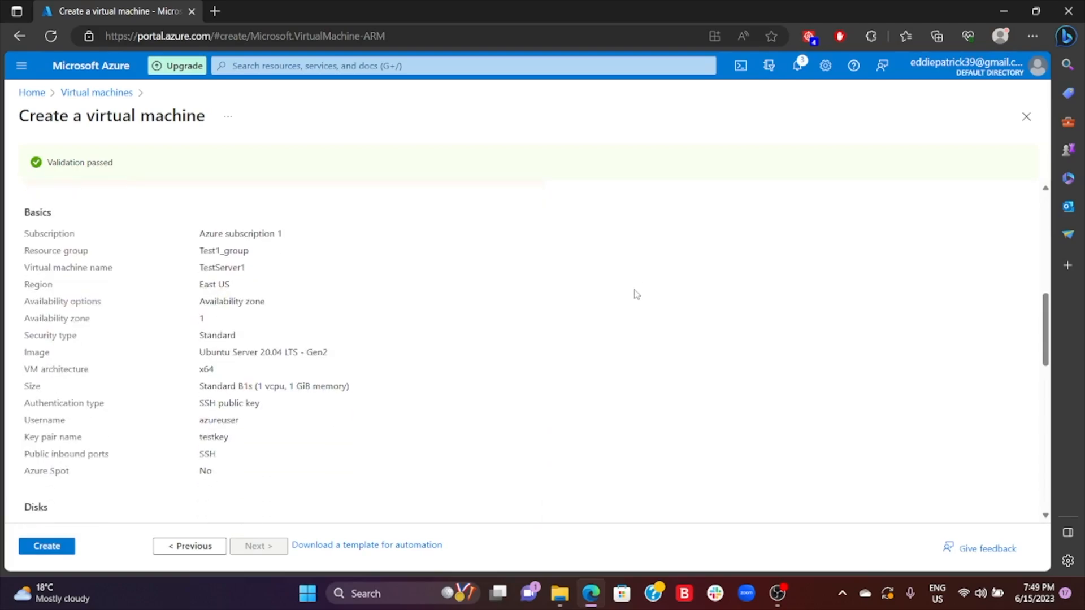
{"action": "scroll", "coordinate": [636, 294], "scroll_direction": "down", "scroll_amount": 3}
{"action": "scroll", "coordinate": [630, 293], "scroll_direction": "up", "scroll_amount": 4}
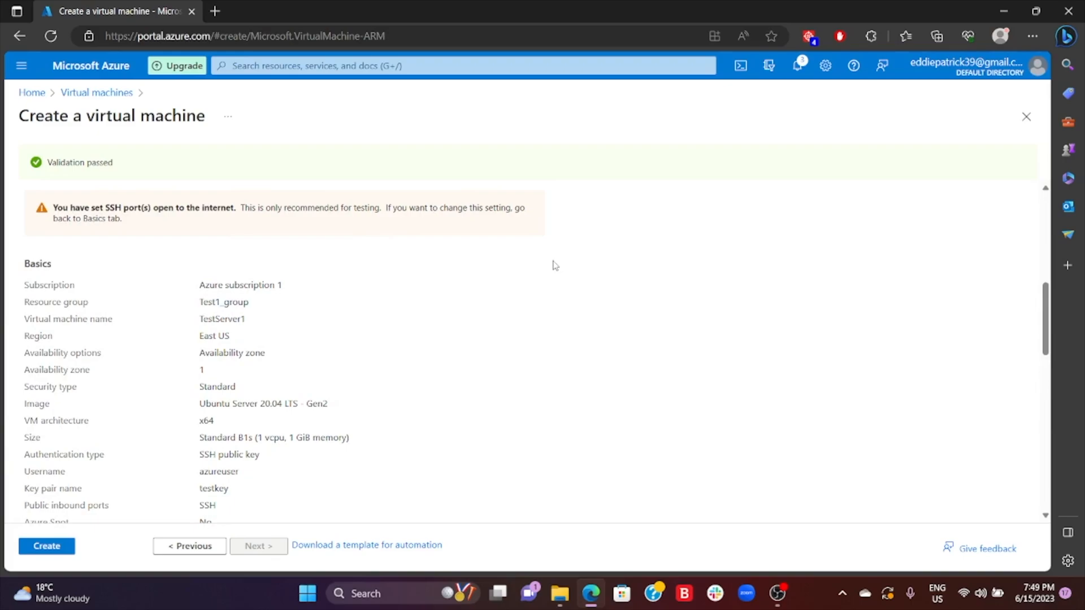
{"action": "scroll", "coordinate": [599, 266], "scroll_direction": "down", "scroll_amount": 1}
{"action": "scroll", "coordinate": [599, 267], "scroll_direction": "down", "scroll_amount": 7}
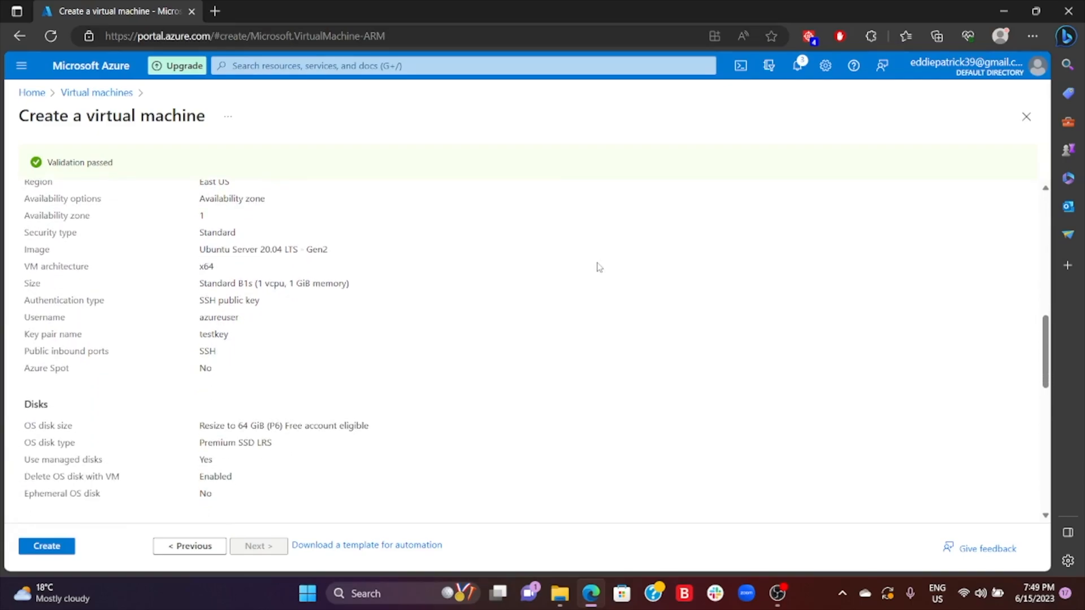
{"action": "scroll", "coordinate": [600, 266], "scroll_direction": "down", "scroll_amount": 6}
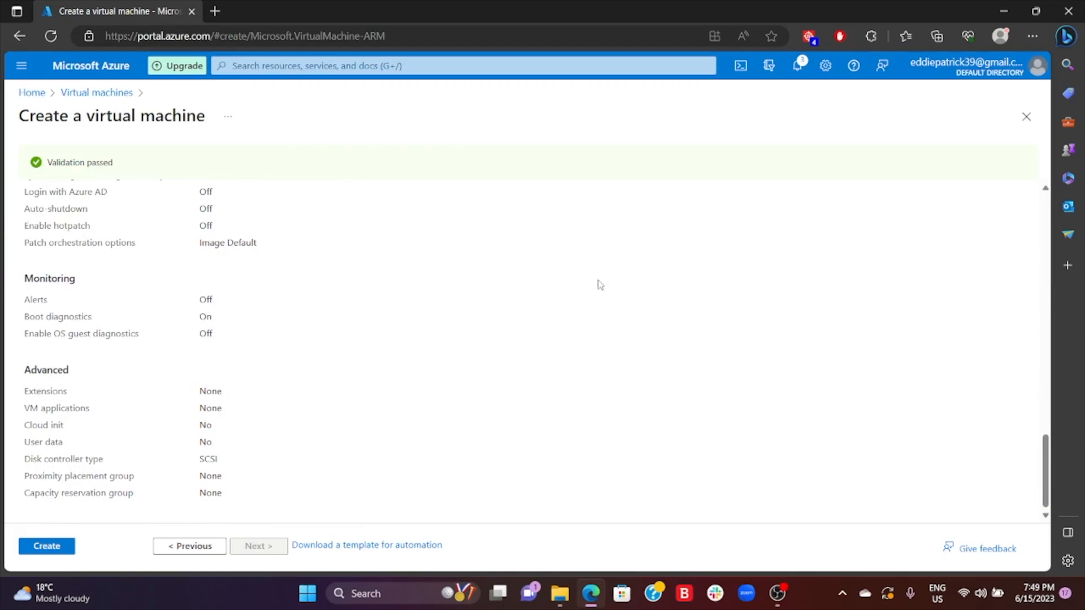
{"action": "scroll", "coordinate": [458, 402], "scroll_direction": "up", "scroll_amount": 3}
{"action": "scroll", "coordinate": [397, 392], "scroll_direction": "up", "scroll_amount": 10}
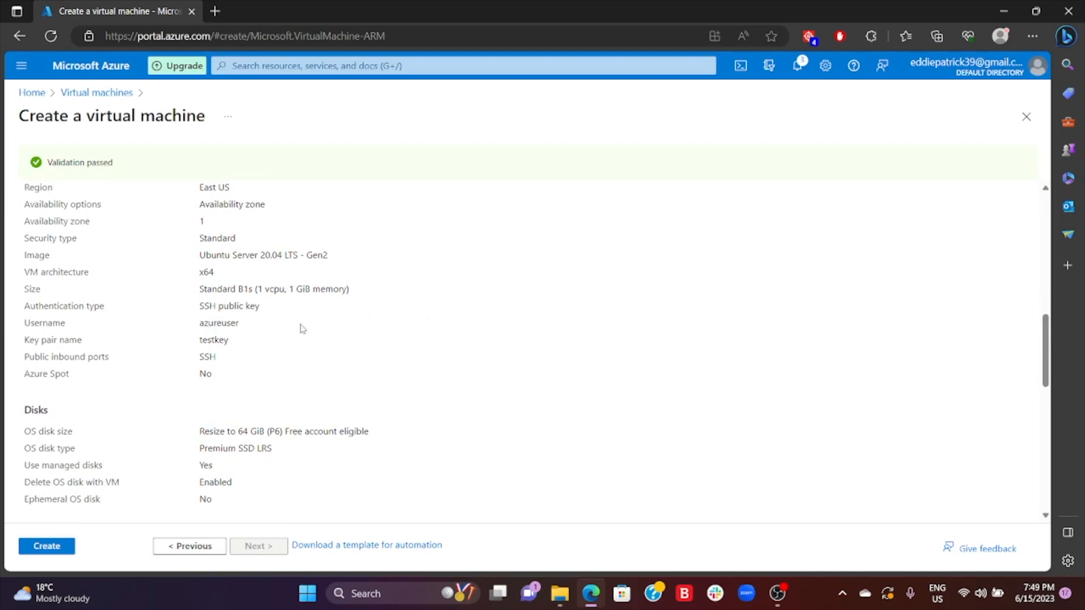
{"action": "scroll", "coordinate": [419, 342], "scroll_direction": "down", "scroll_amount": 10}
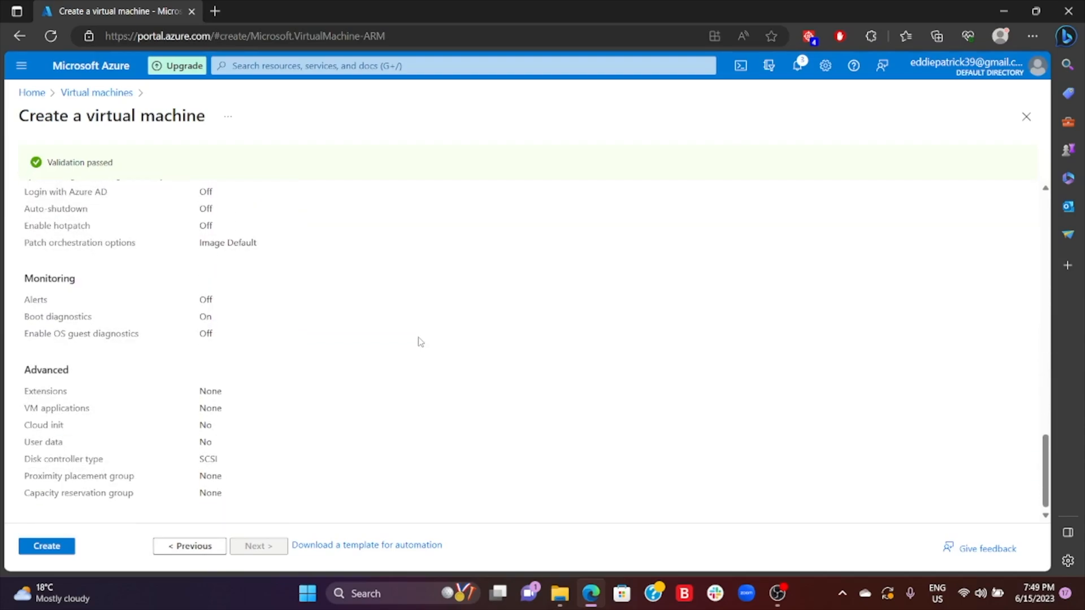
- Create the virtual machine, downloading the private key of its new key pair, and dismiss the downloads list
{"action": "left_click", "coordinate": [51, 546]}
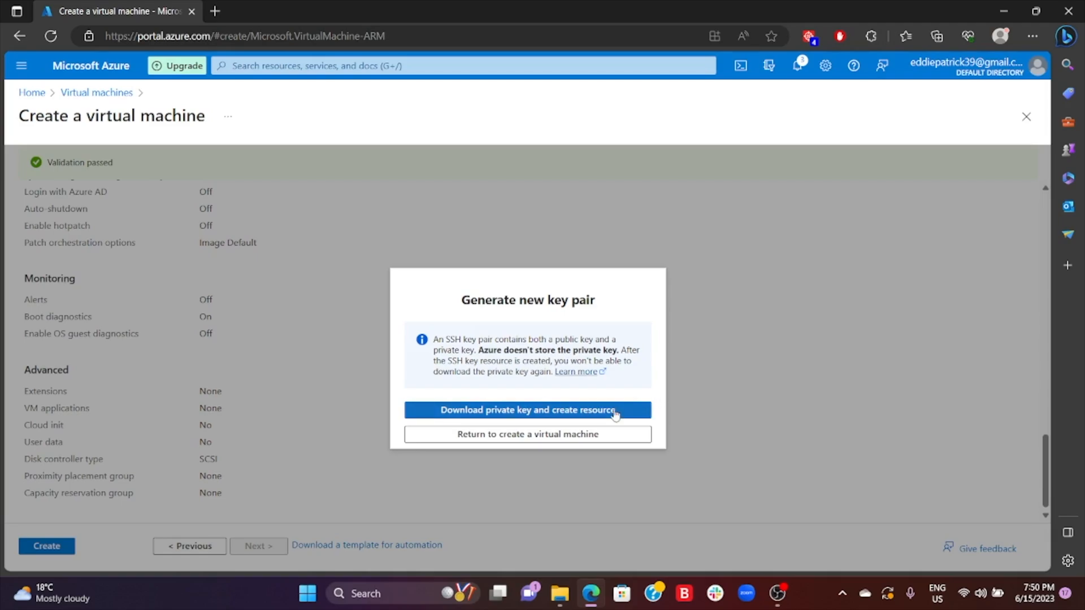
{"action": "left_click", "coordinate": [531, 414]}
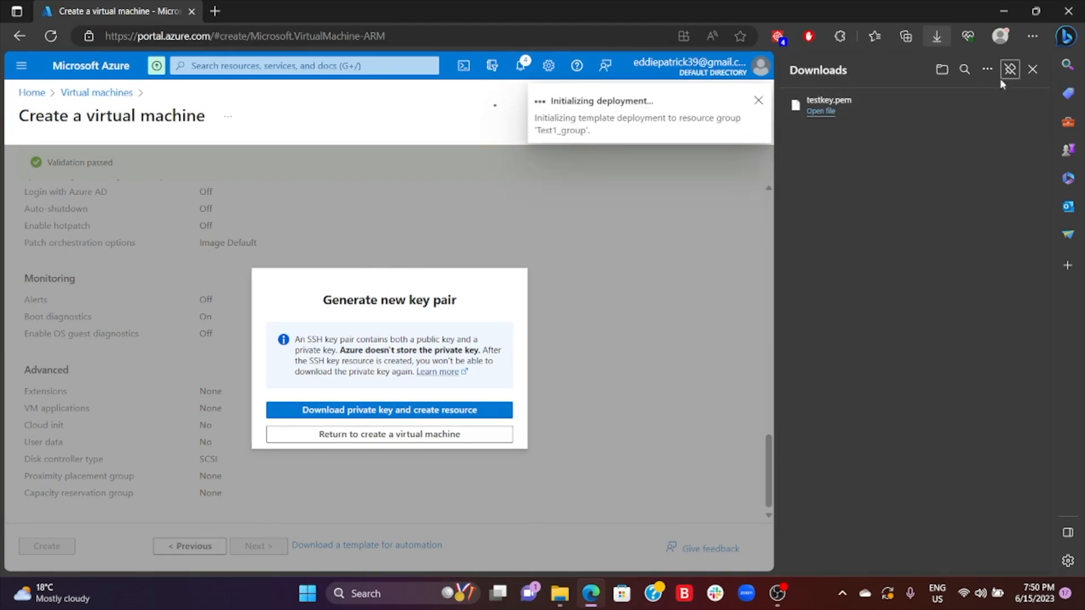
{"action": "left_click", "coordinate": [1032, 69]}
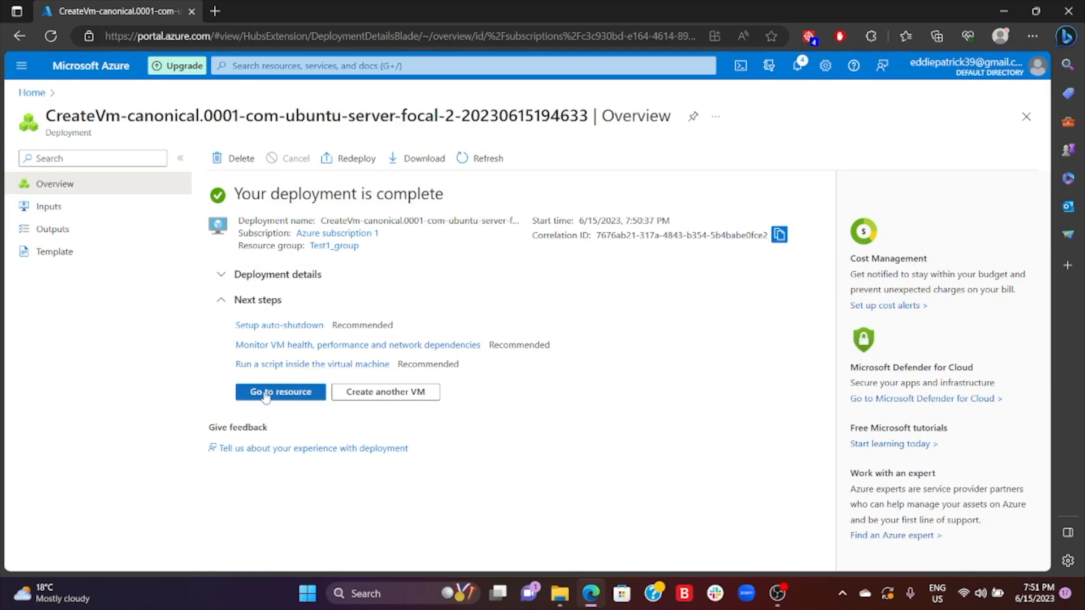
- Go to the deployed TestServer1 resource and examine its instructions for connecting via SSH
{"action": "left_click", "coordinate": [294, 394]}
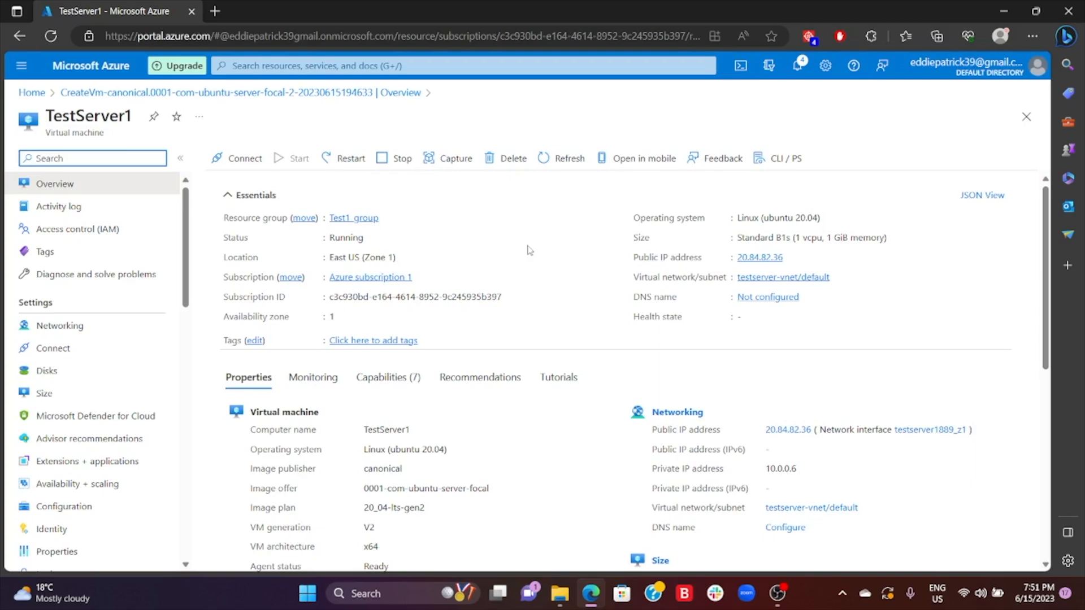
{"action": "left_click", "coordinate": [237, 162]}
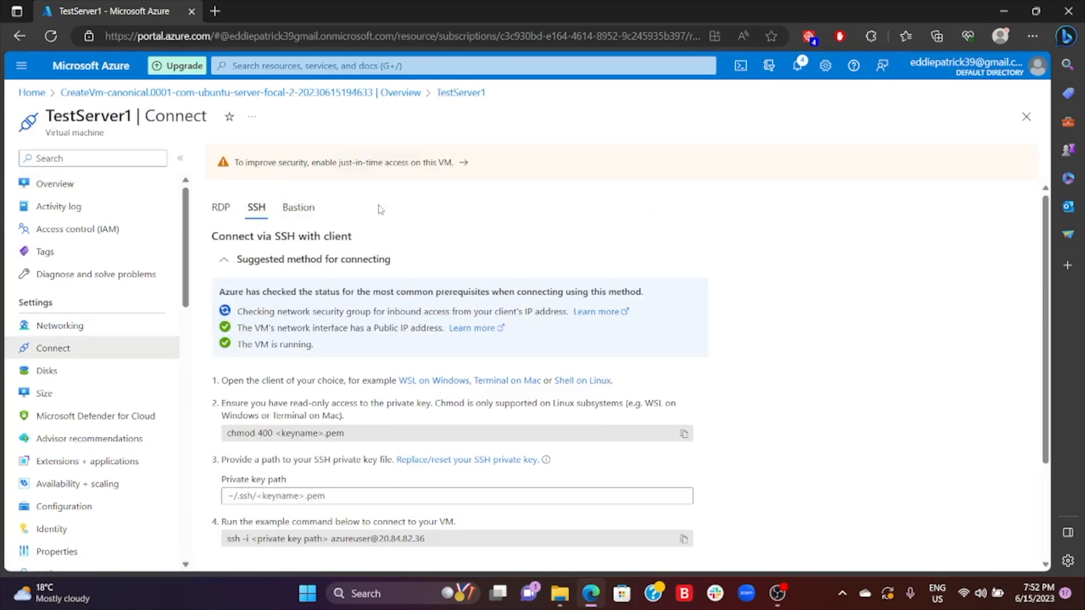
{"action": "scroll", "coordinate": [515, 225], "scroll_direction": "down", "scroll_amount": 2}
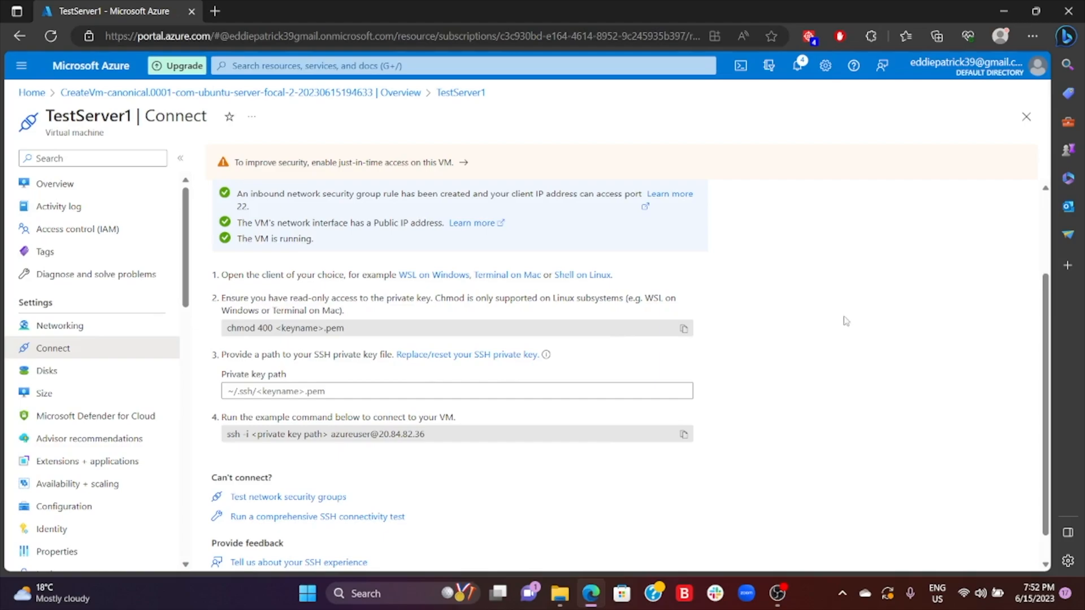
- Switch to the SSH Key folder on the desktop in File Explorer and copy the full path of testkey.pem
{"action": "left_click", "coordinate": [1003, 9]}
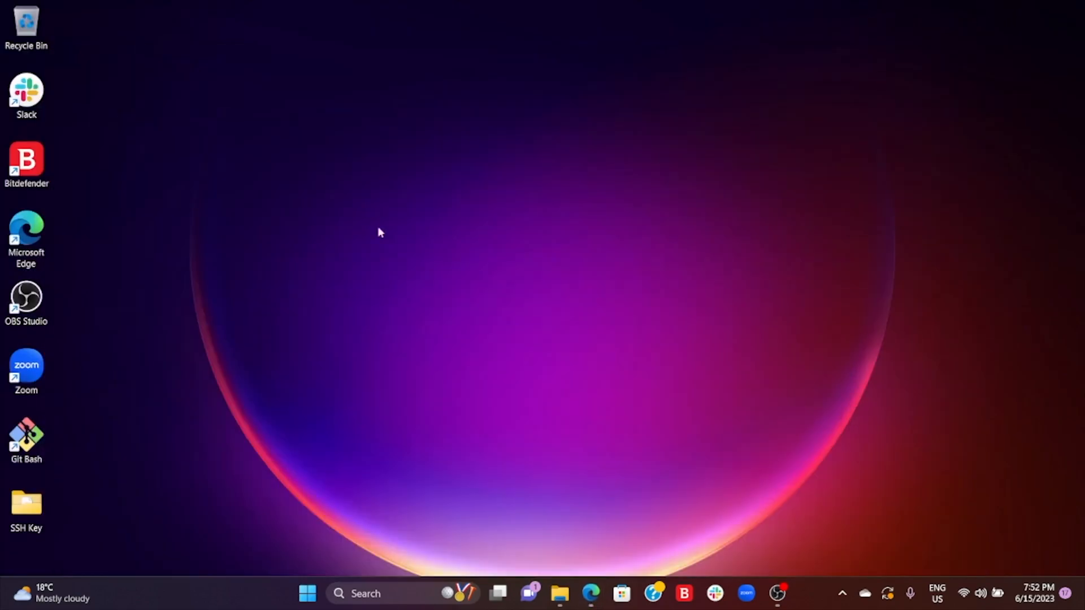
{"action": "double_click", "coordinate": [27, 509]}
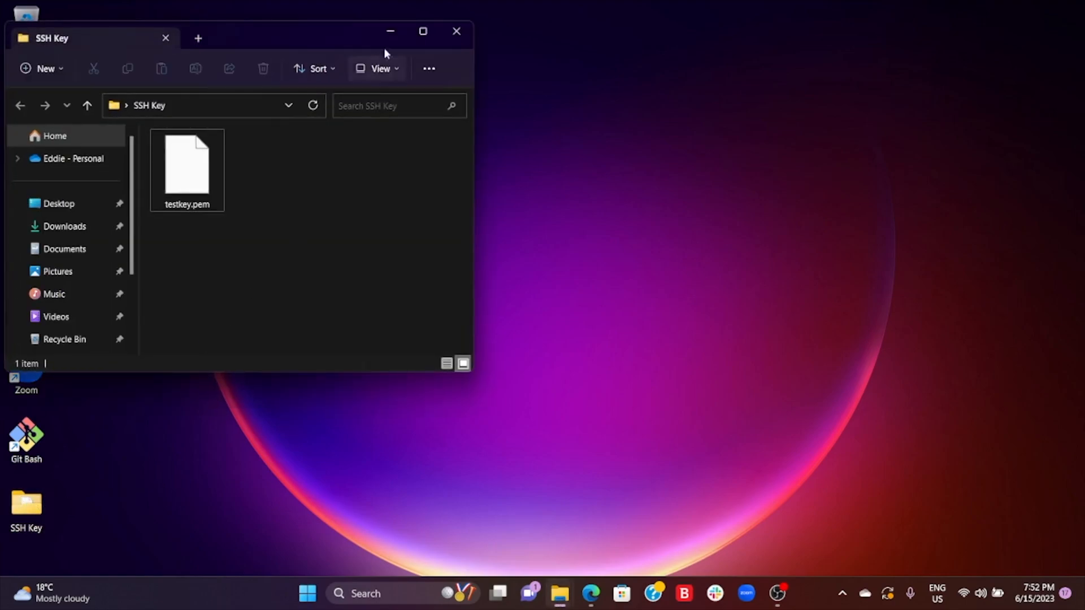
{"action": "left_click", "coordinate": [422, 31]}
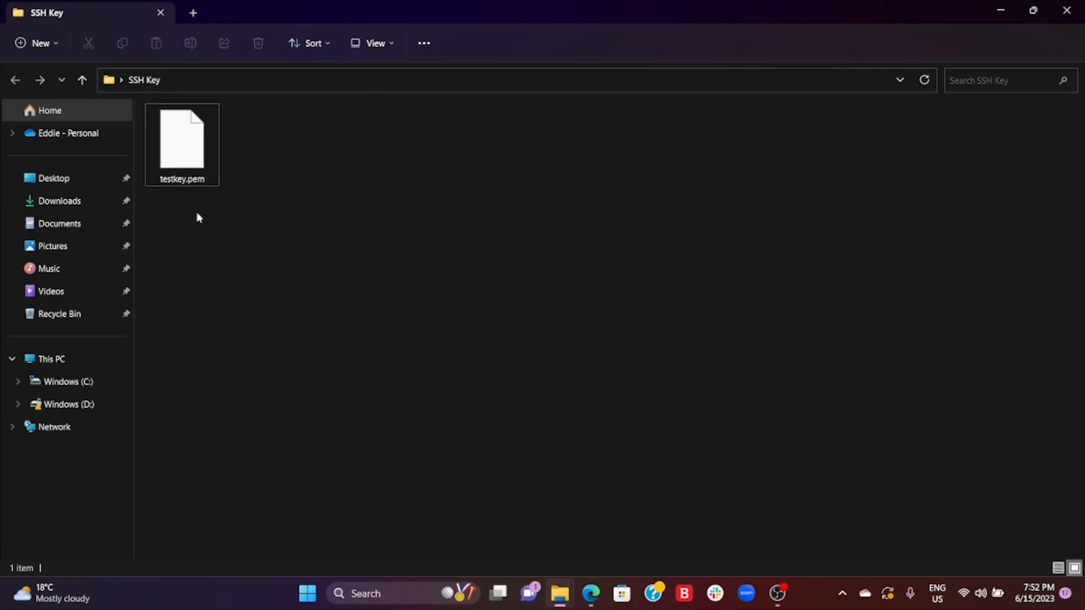
{"action": "right_click", "coordinate": [187, 158]}
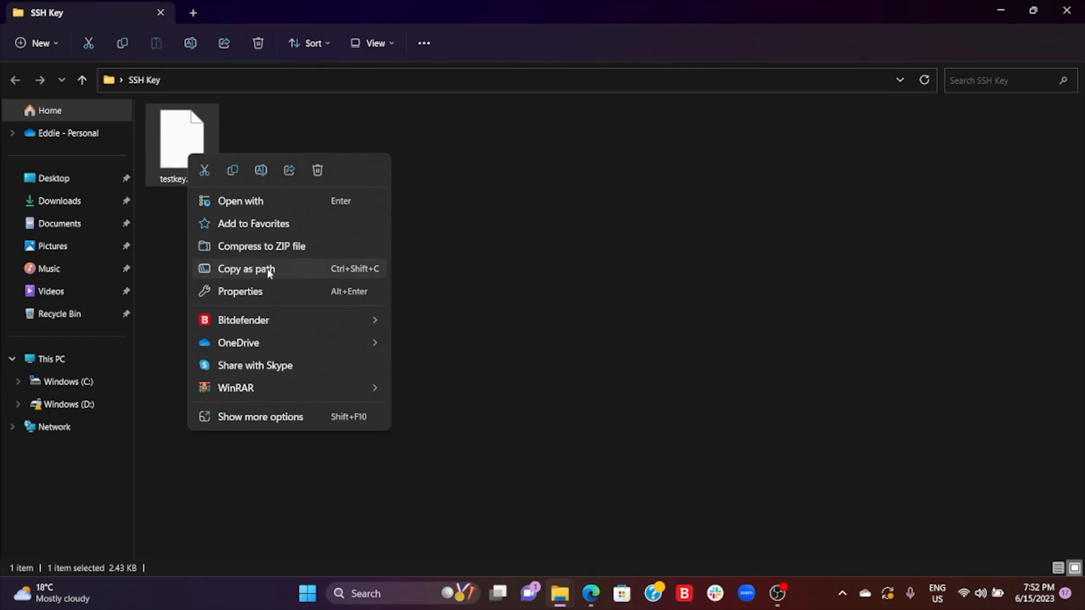
{"action": "left_click", "coordinate": [268, 269]}
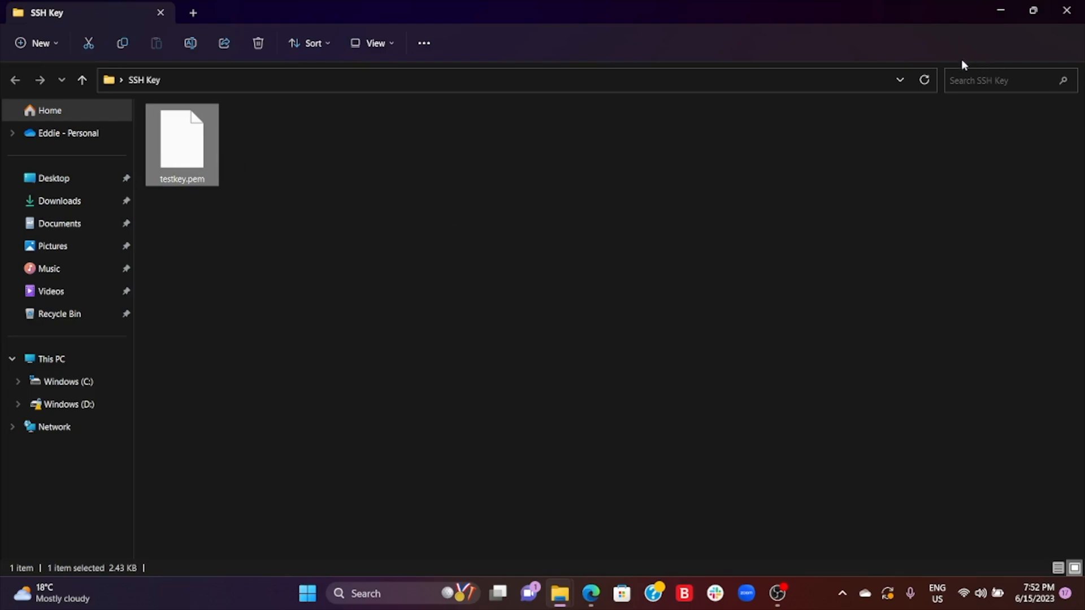
- Back in the Azure portal in Edge, paste the testkey.pem path as the private key path and copy the generated SSH command
{"action": "left_click", "coordinate": [591, 599]}
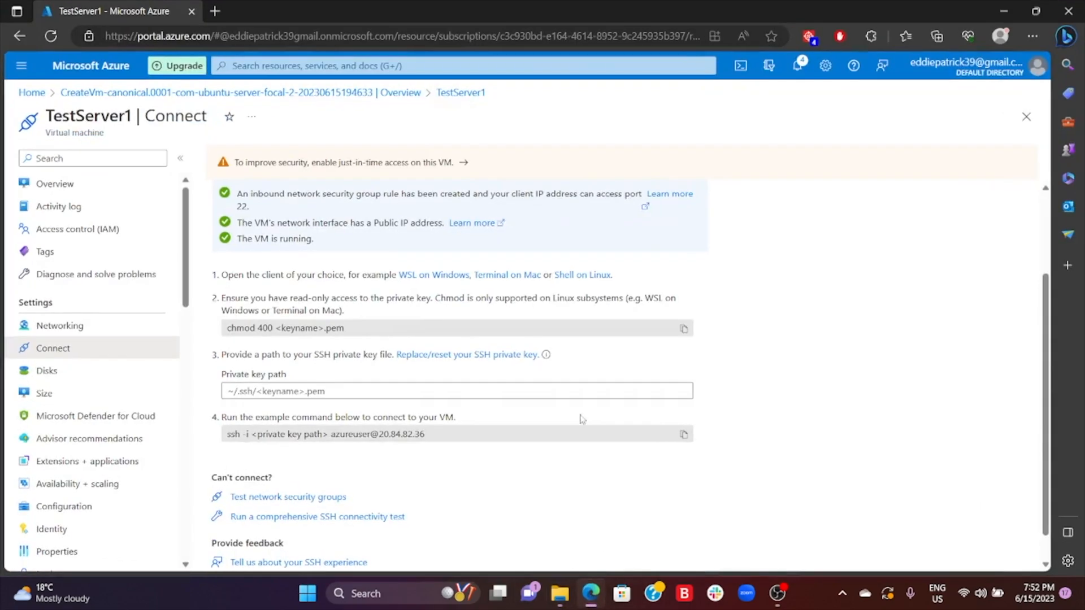
{"action": "left_click", "coordinate": [246, 391]}
{"action": "left_click", "coordinate": [229, 392]}
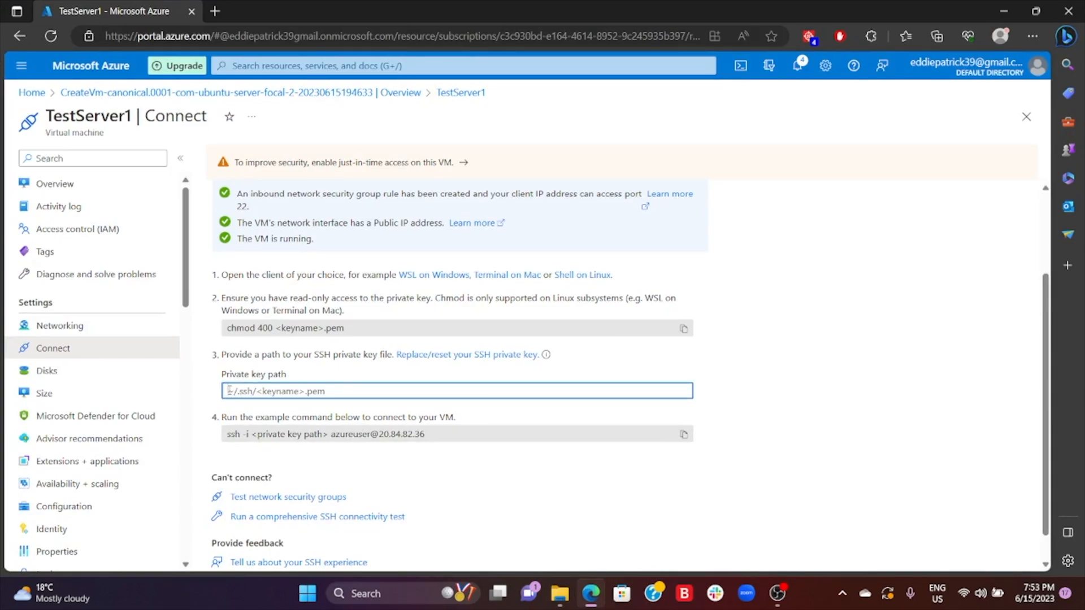
{"action": "right_click", "coordinate": [229, 390]}
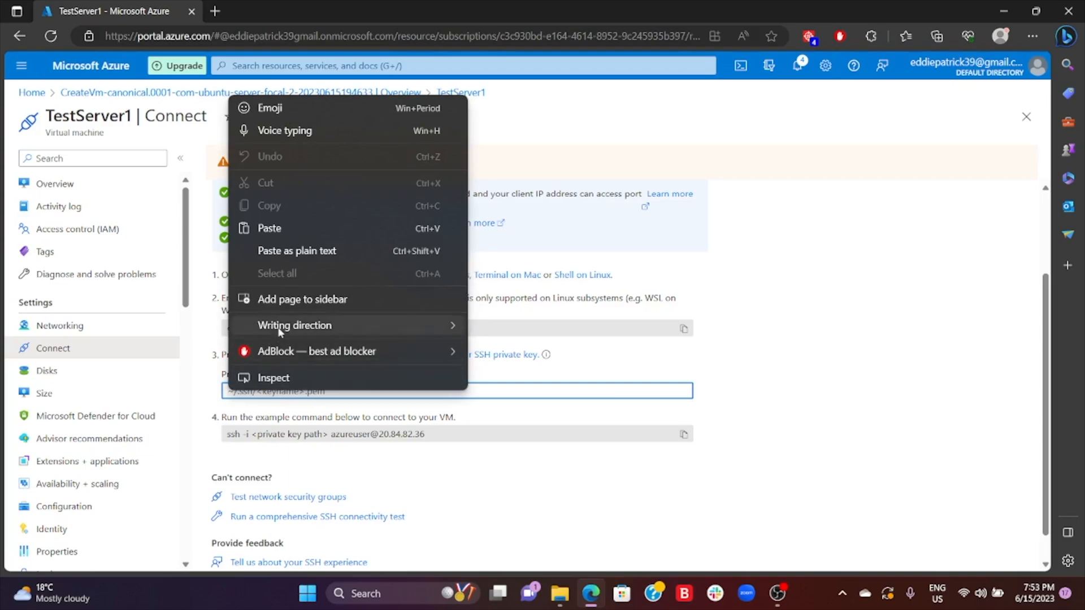
{"action": "left_click", "coordinate": [295, 228]}
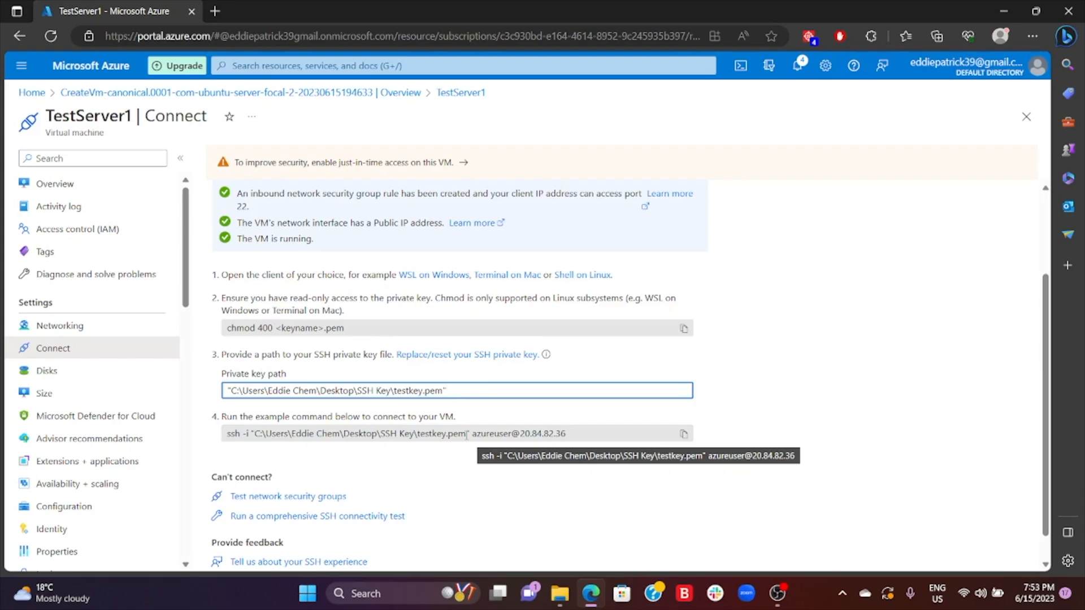
{"action": "left_click", "coordinate": [685, 436]}
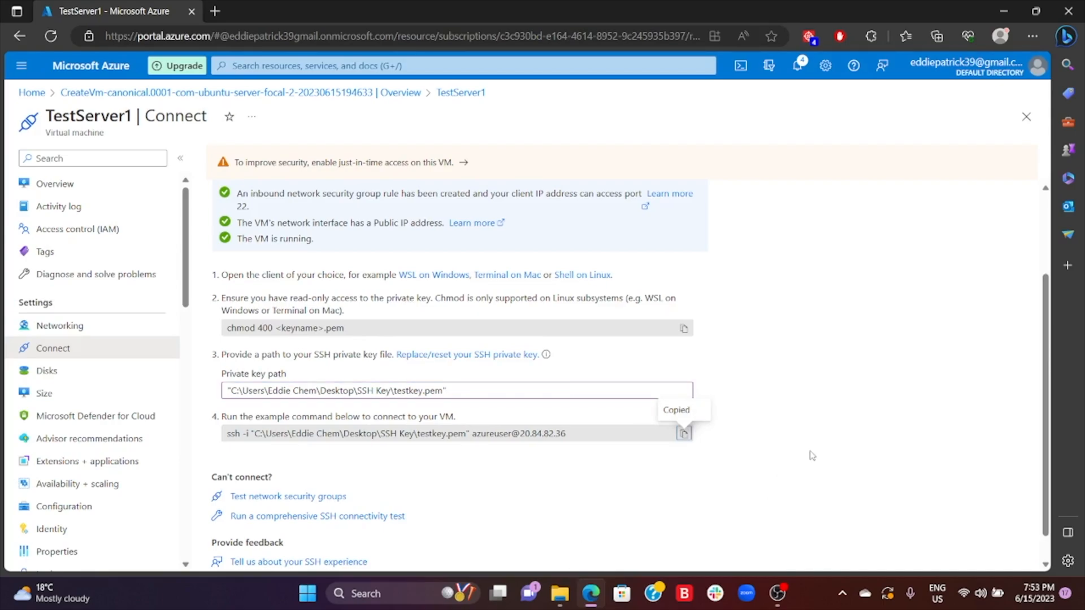
- Return to the SSH Key folder in File Explorer and open a maximized Git Bash terminal there
{"action": "mouse_move", "coordinate": [559, 593]}
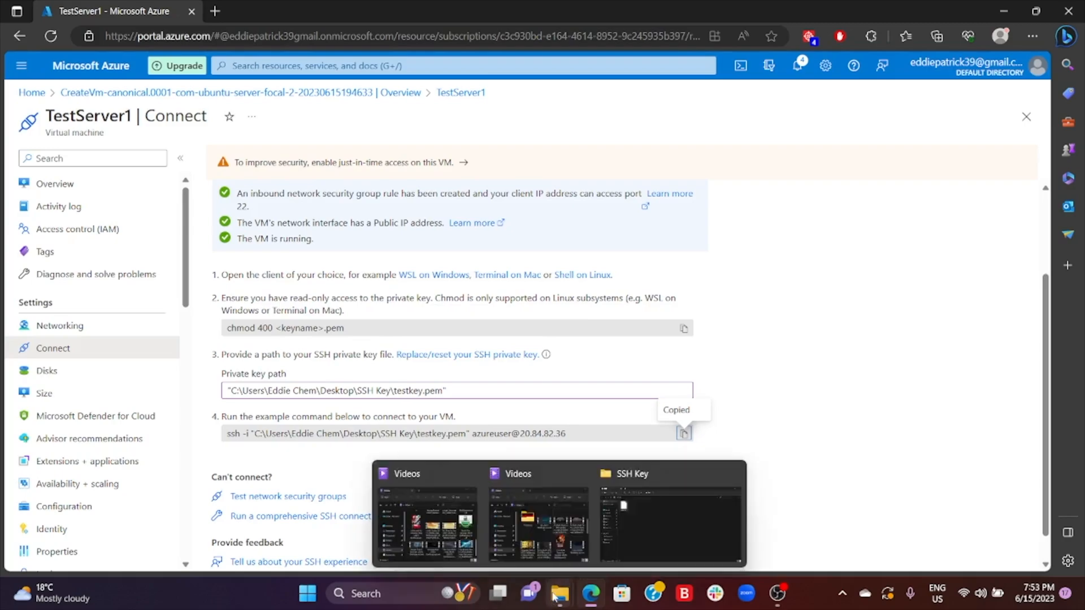
{"action": "left_click", "coordinate": [656, 517]}
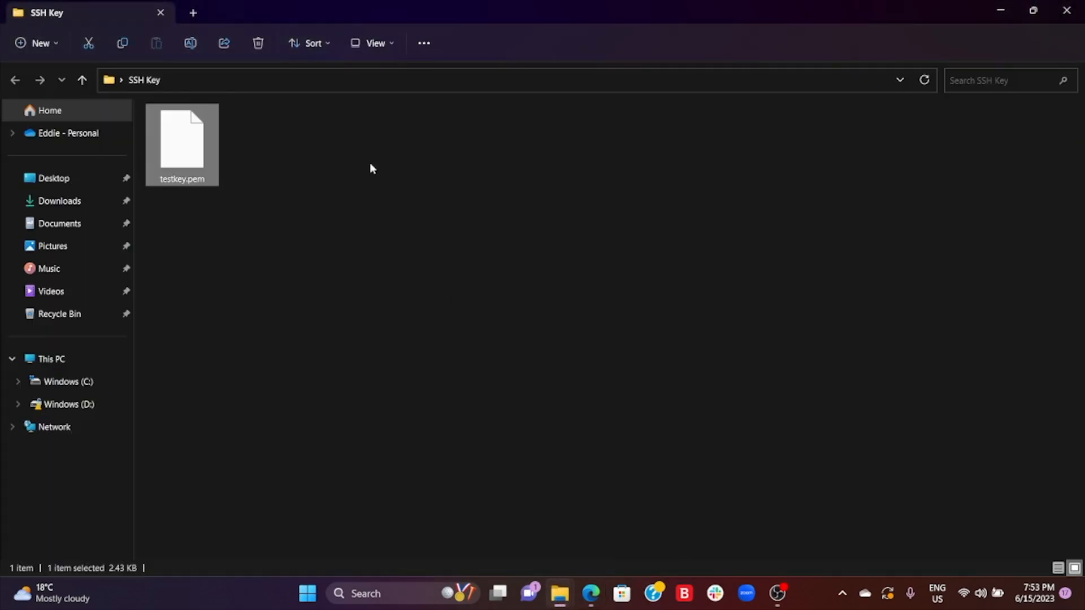
{"action": "left_click", "coordinate": [252, 156]}
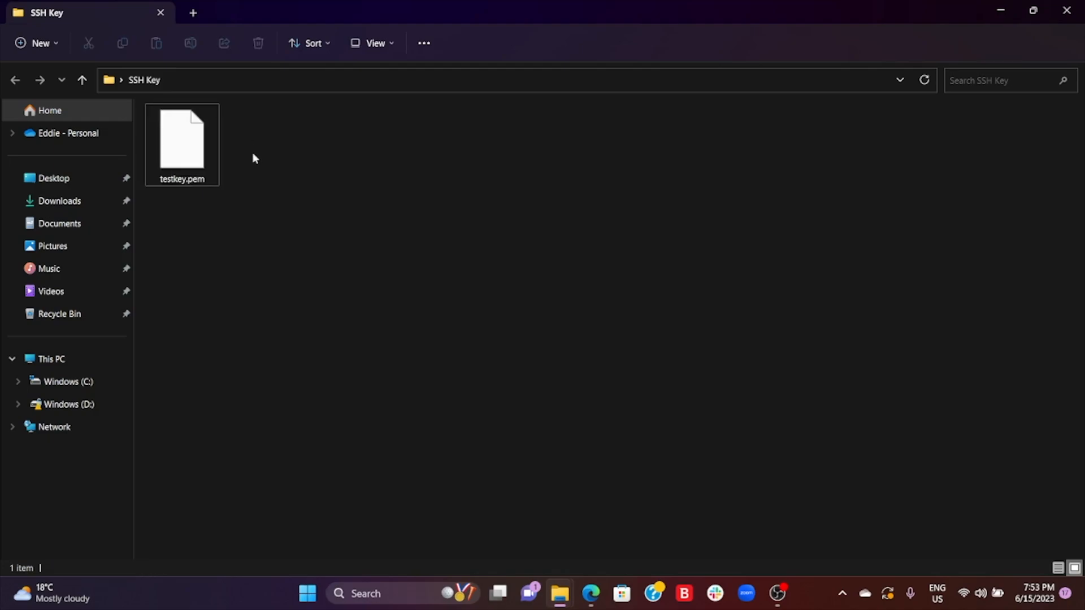
{"action": "right_click", "coordinate": [263, 181]}
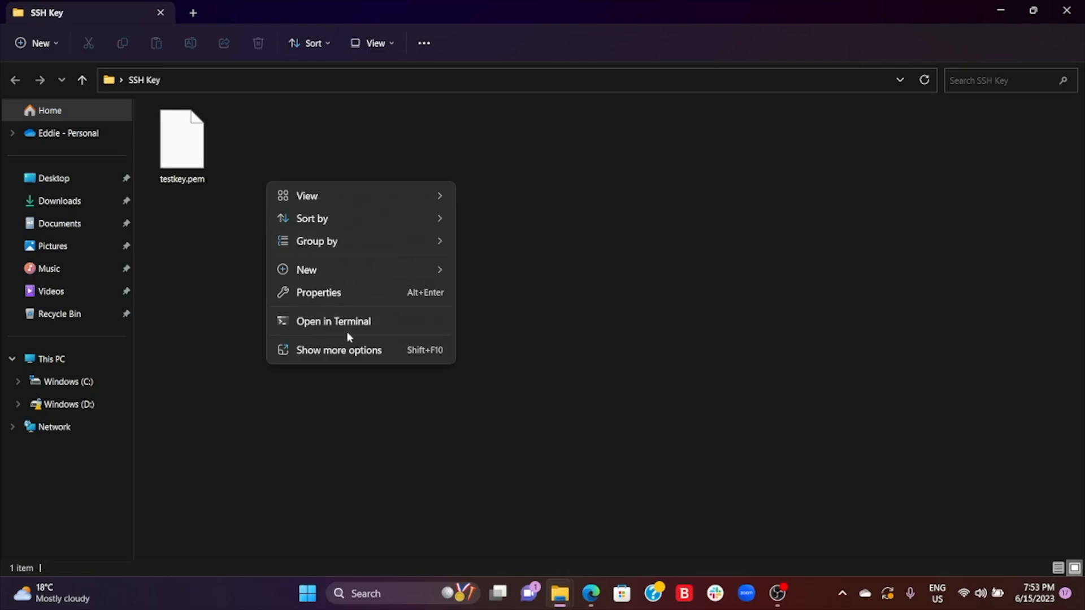
{"action": "left_click", "coordinate": [355, 351]}
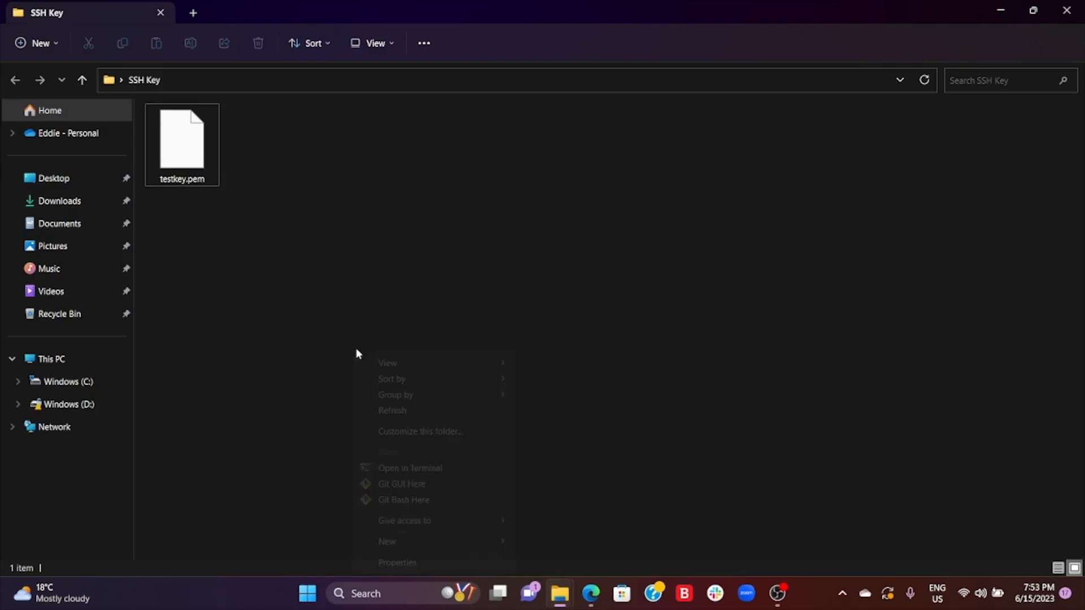
{"action": "left_click", "coordinate": [414, 501]}
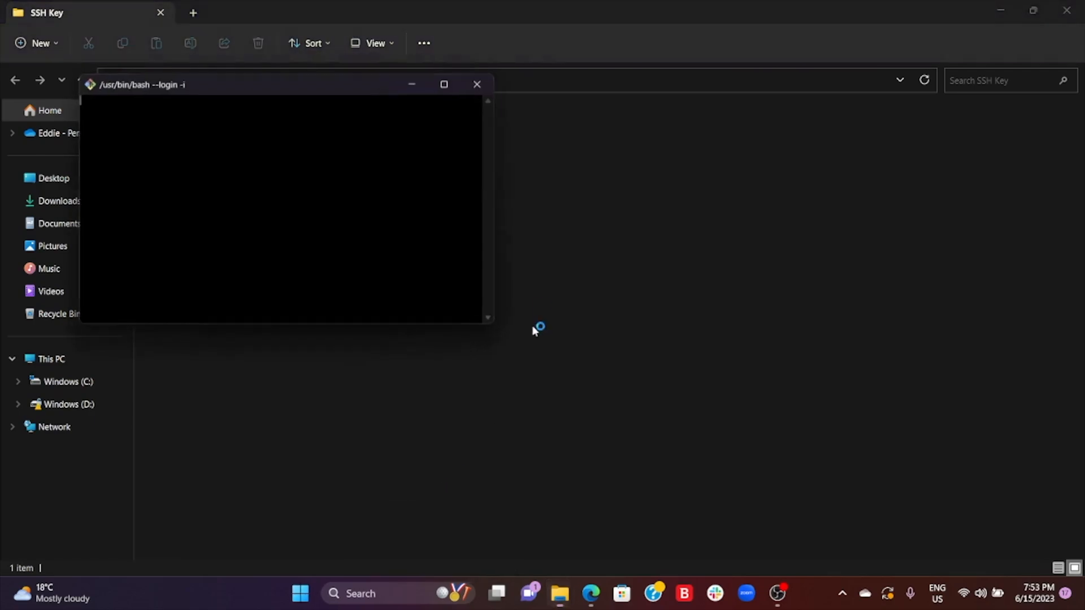
{"action": "left_click", "coordinate": [447, 83]}
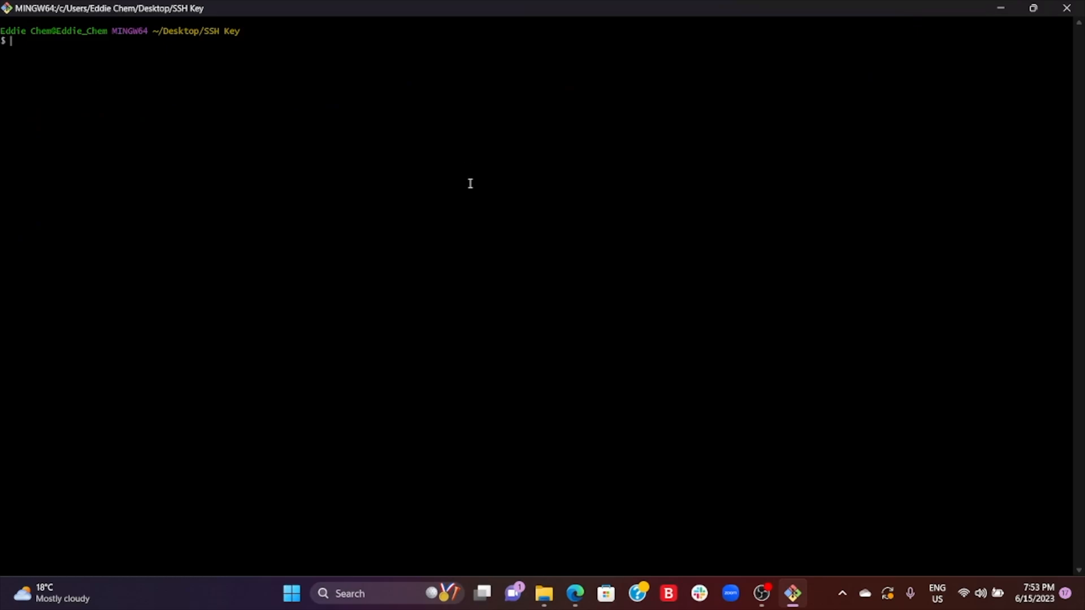
{"action": "key", "text": "ctrl+equal"}
{"action": "key", "text": "ctrl+equal"}
{"action": "key", "text": "ctrl+equal"}
{"action": "key", "text": "ctrl+equal"}
{"action": "key", "text": "ctrl+equal"}
{"action": "key", "text": "ctrl+equal"}
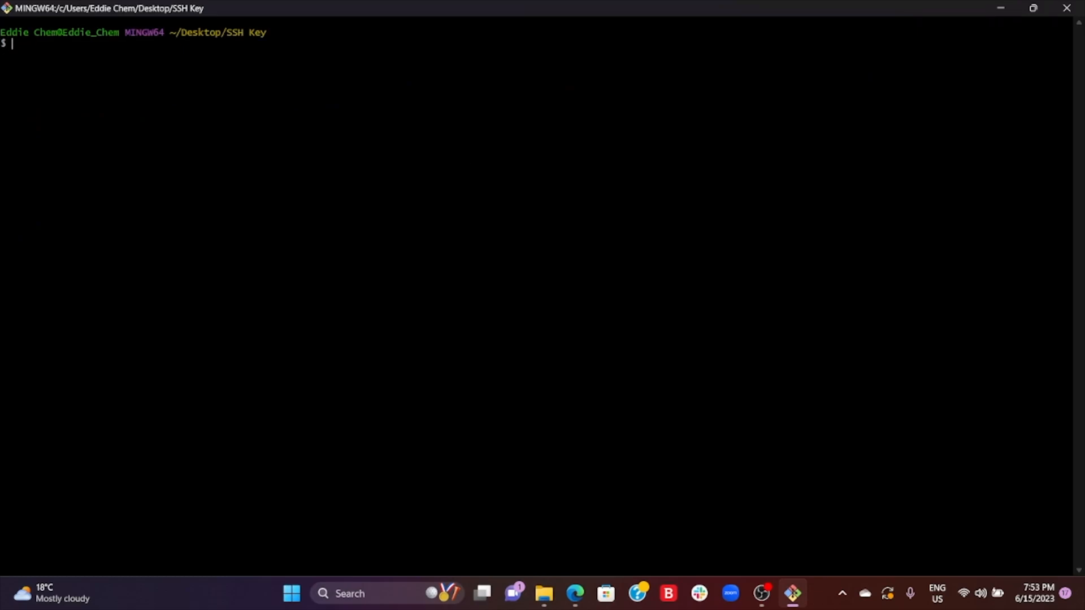
{"action": "key", "text": "ctrl+minus"}
{"action": "key", "text": "ctrl+minus"}
{"action": "key", "text": "ctrl+minus"}
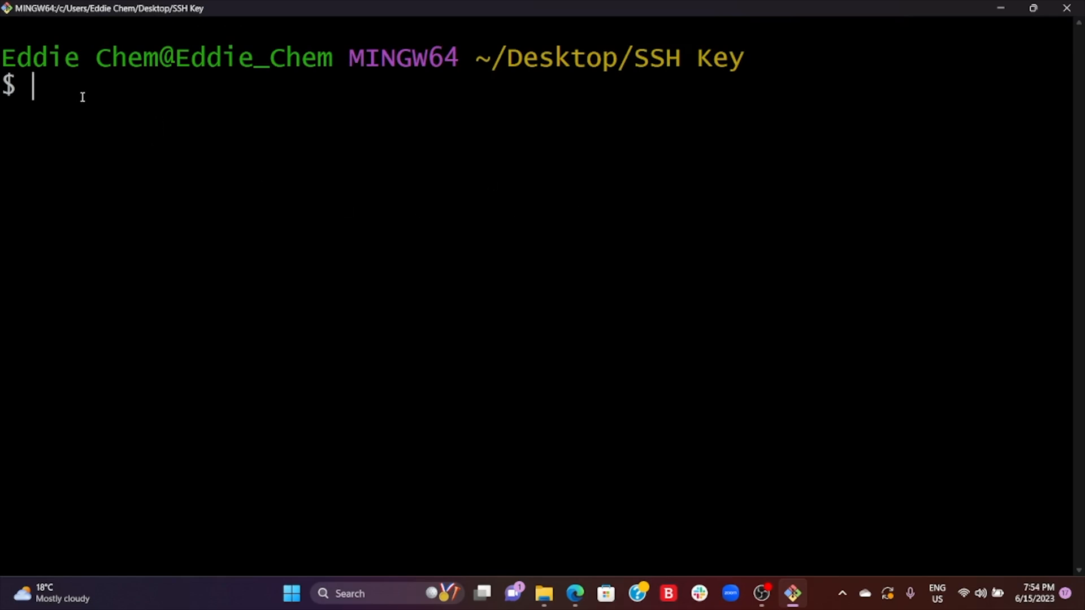
{"action": "right_click", "coordinate": [35, 86]}
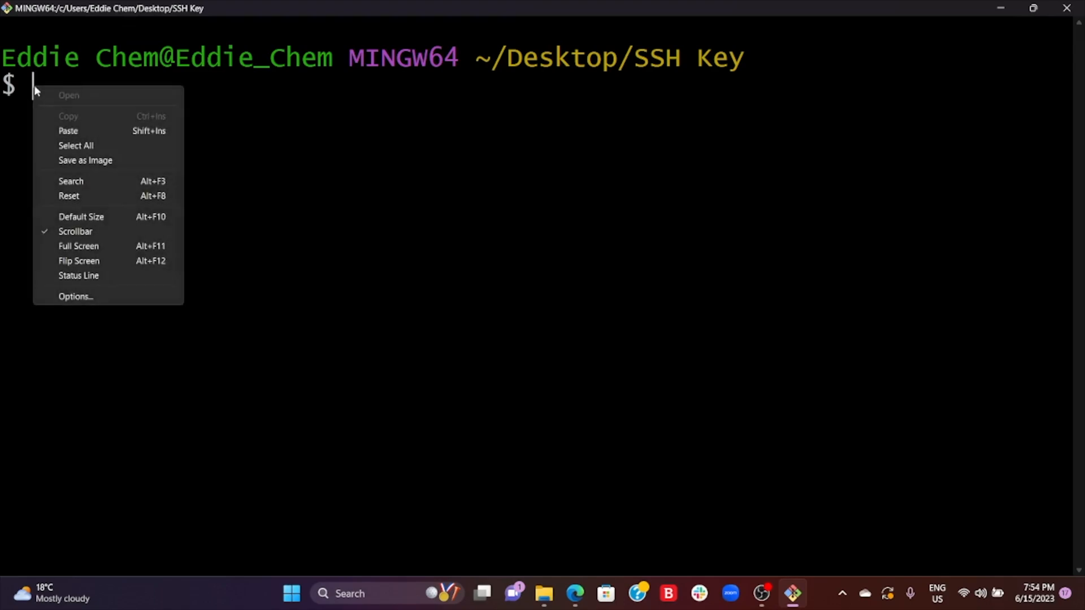
{"action": "left_click", "coordinate": [69, 133]}
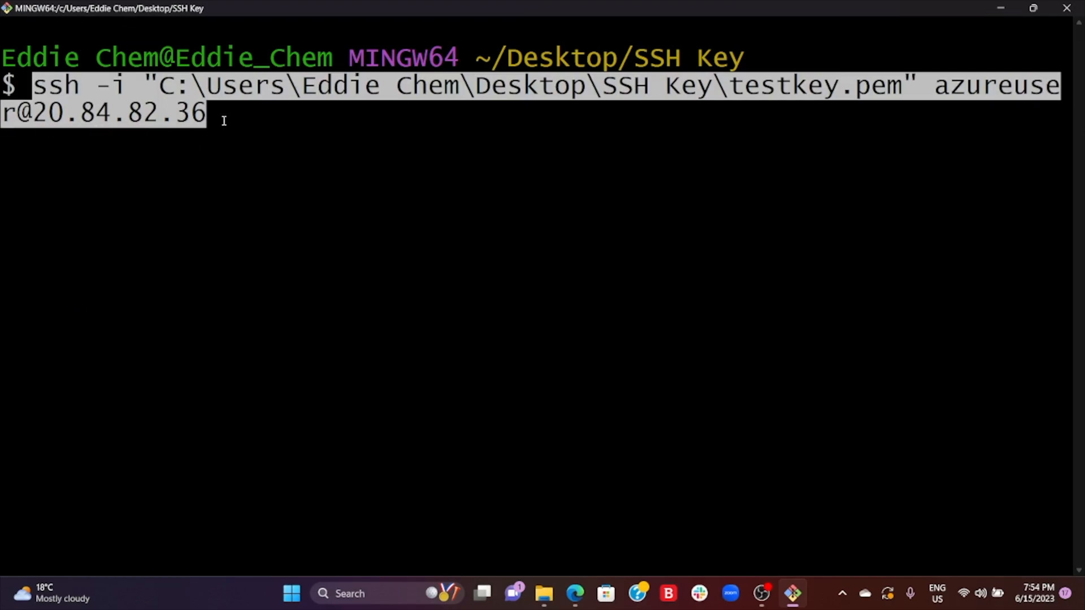
{"action": "key", "text": "Return"}
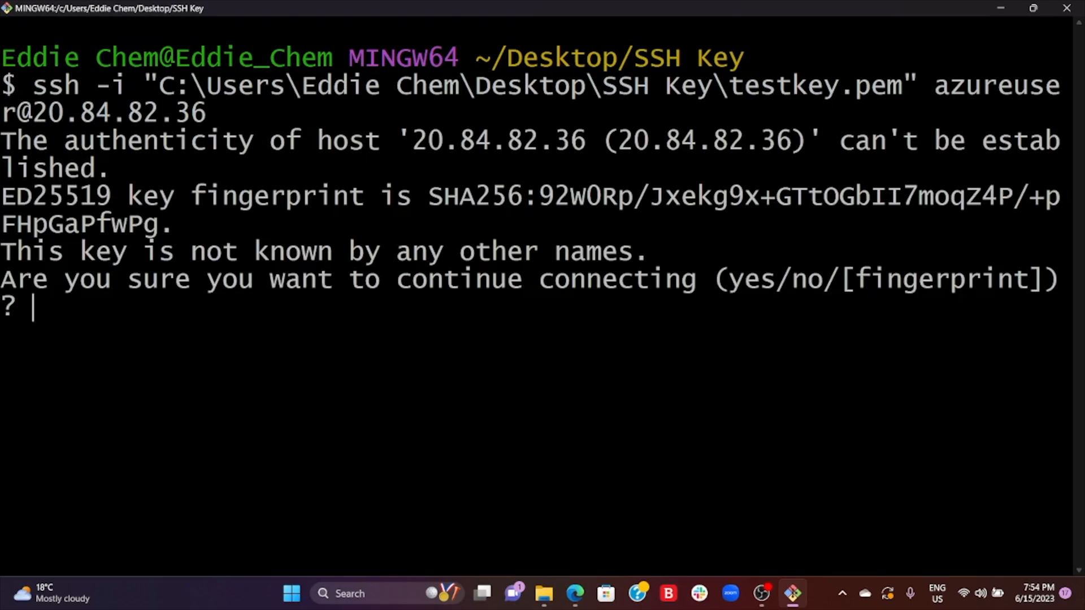
- Accept the unknown host's key fingerprint by answering yes to continue connecting
{"action": "key", "text": "ctrl+minus"}
{"action": "key", "text": "ctrl+minus"}
{"action": "key", "text": "ctrl+minus"}
{"action": "key", "text": "ctrl+minus"}
{"action": "key", "text": "ctrl+minus"}
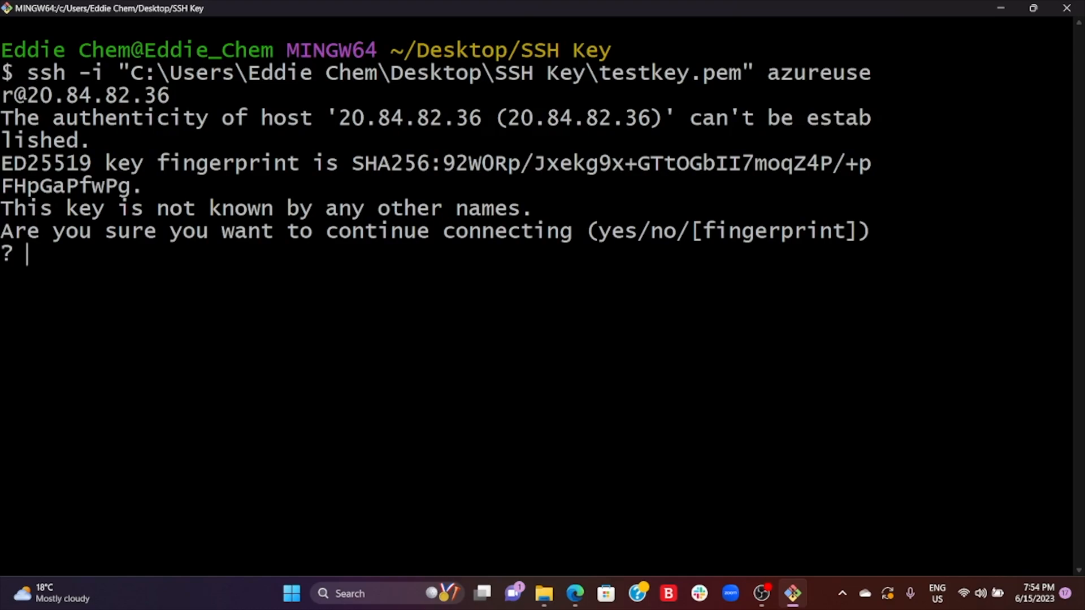
{"action": "type", "text": "yes"}
{"action": "key", "text": "ctrl+minus"}
{"action": "key", "text": "ctrl+minus"}
{"action": "key", "text": "ctrl+minus"}
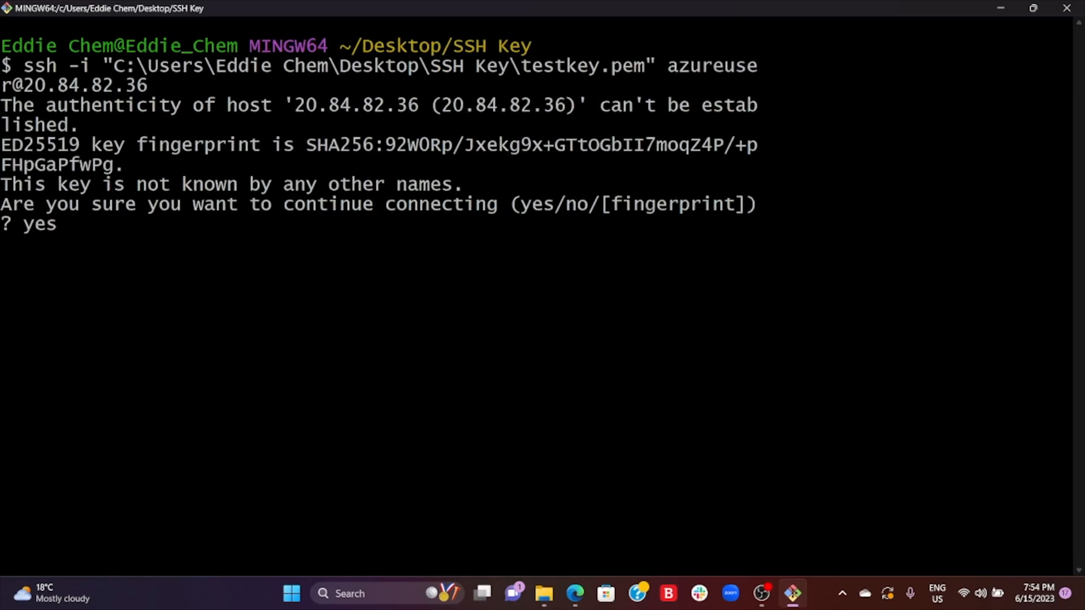
{"action": "key", "text": "Return"}
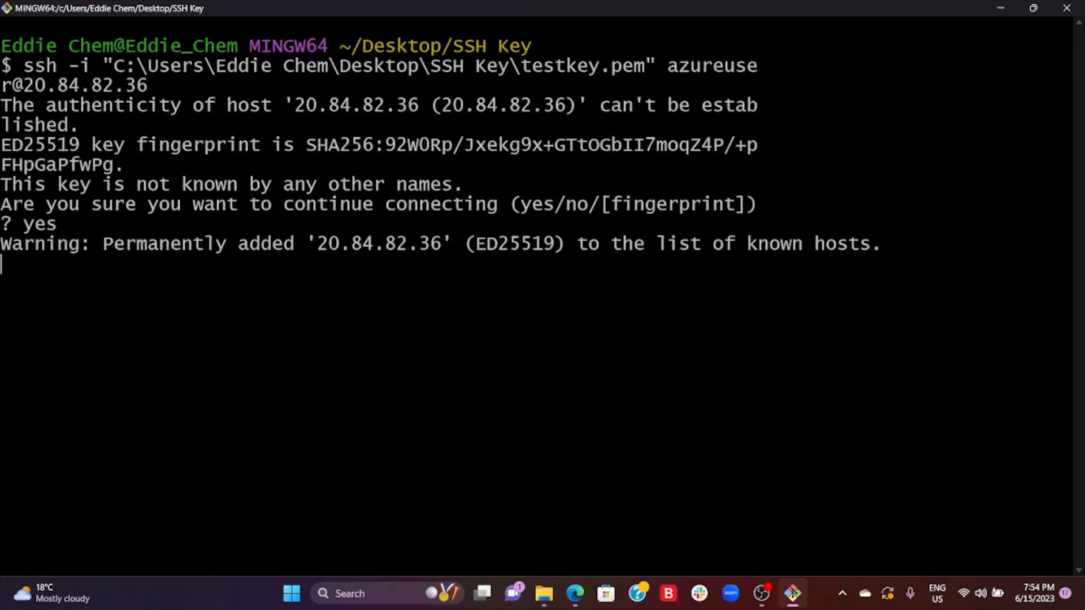